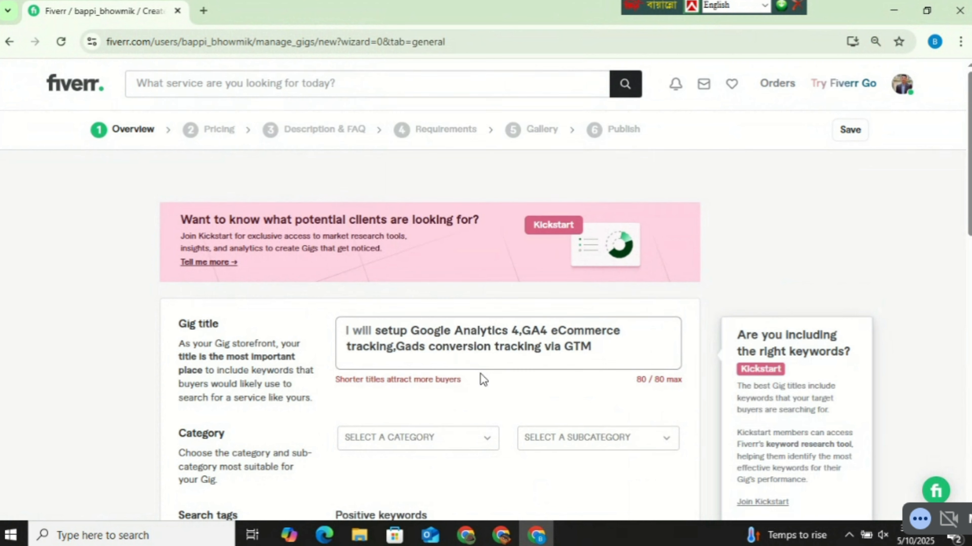
Set the gig's category to Digital Marketing.
scroll(482, 380, down, 2)
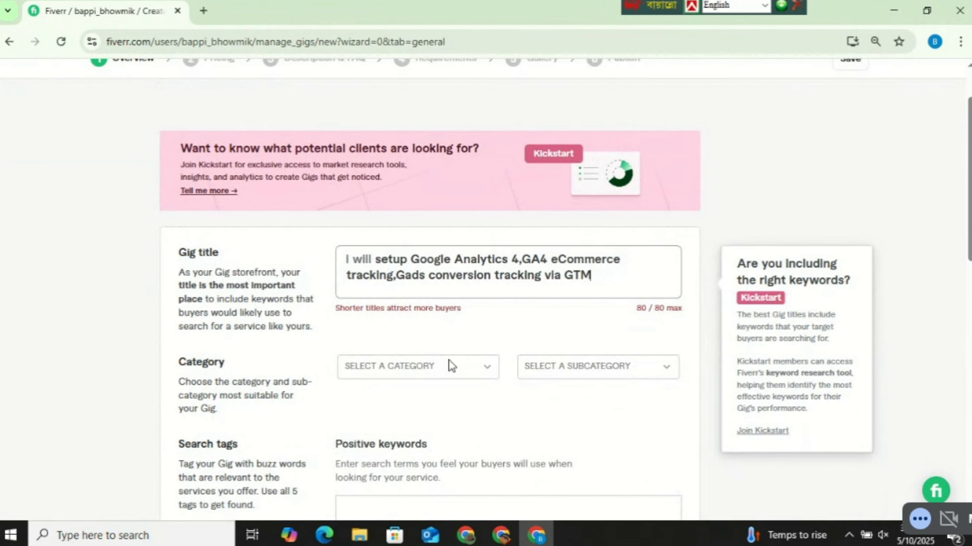
click(488, 377)
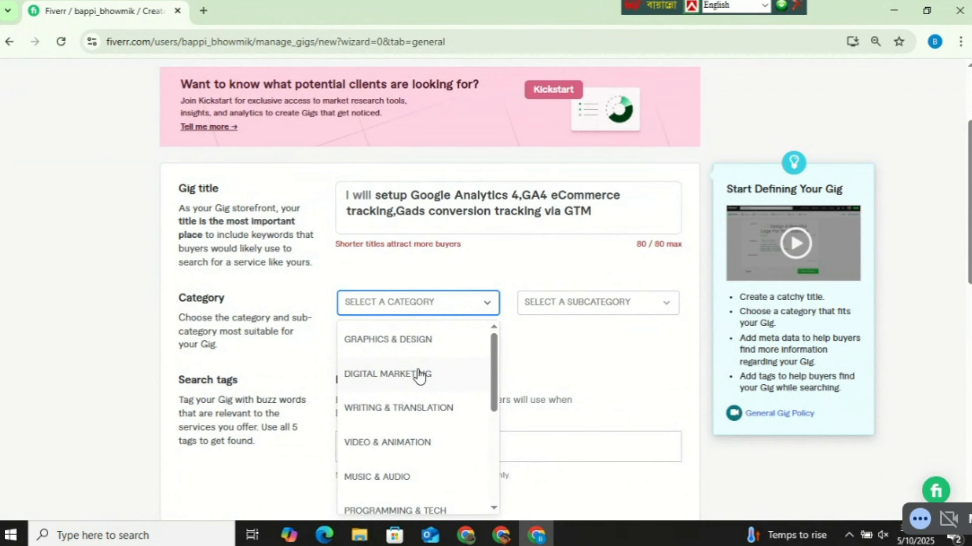
click(449, 377)
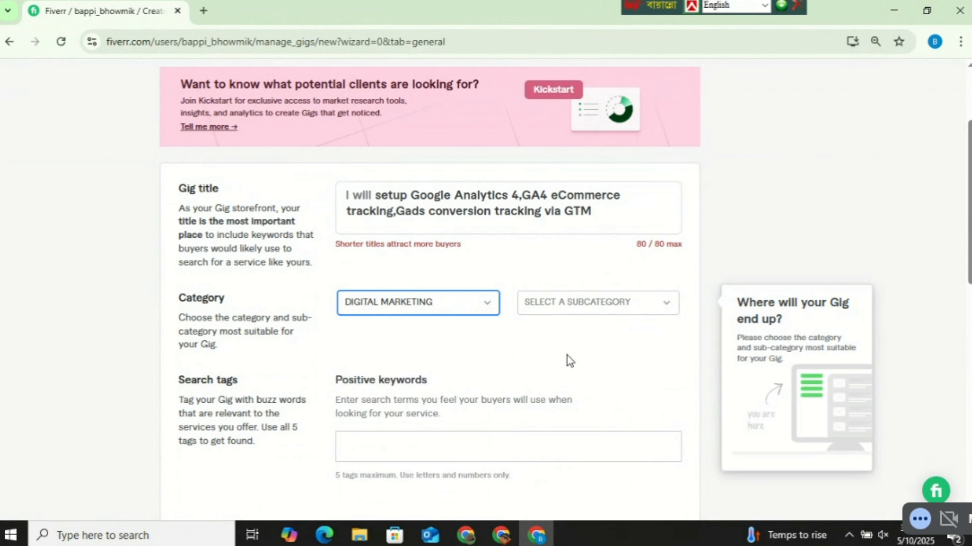
Set the gig's subcategory to Web Analytics and its service type to Setup.
click(607, 309)
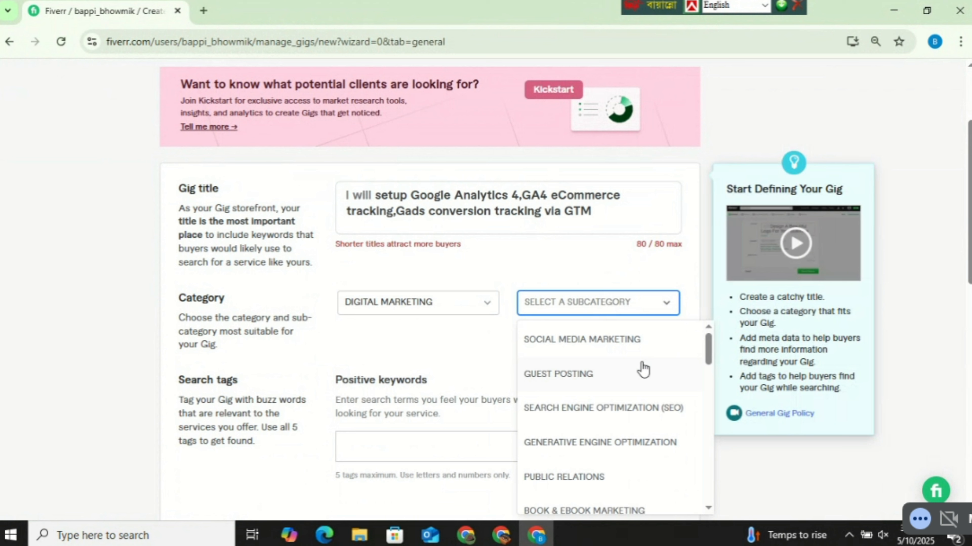
scroll(642, 370, down, 5)
scroll(648, 367, down, 2)
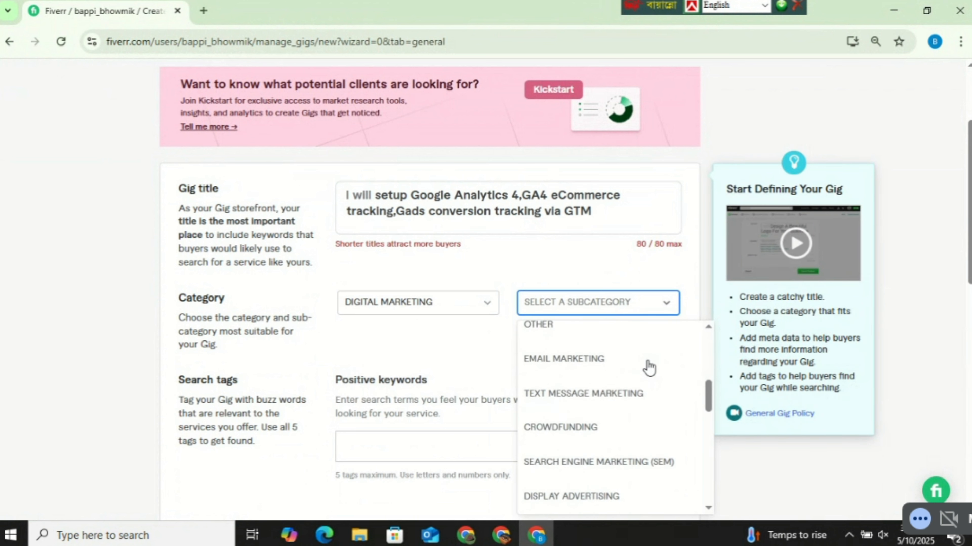
scroll(649, 368, down, 3)
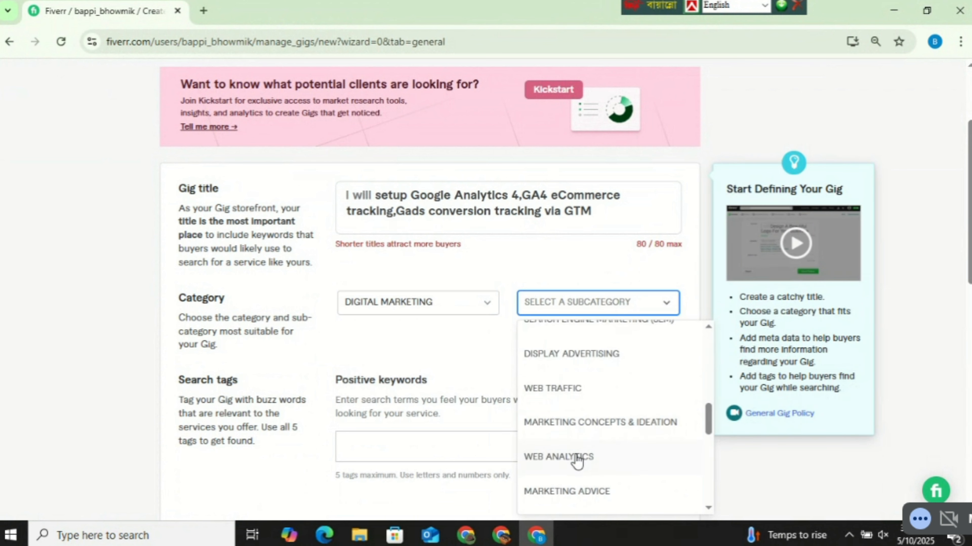
click(694, 442)
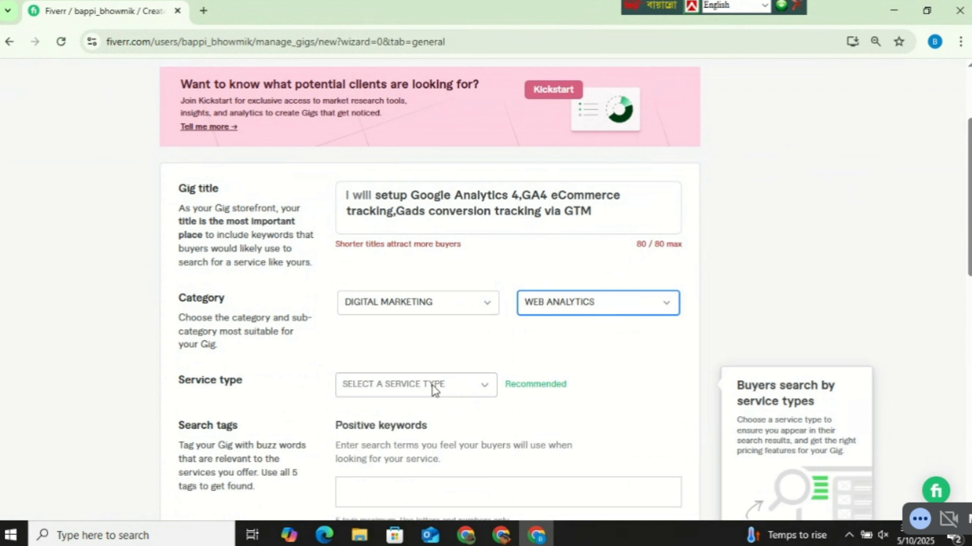
click(417, 384)
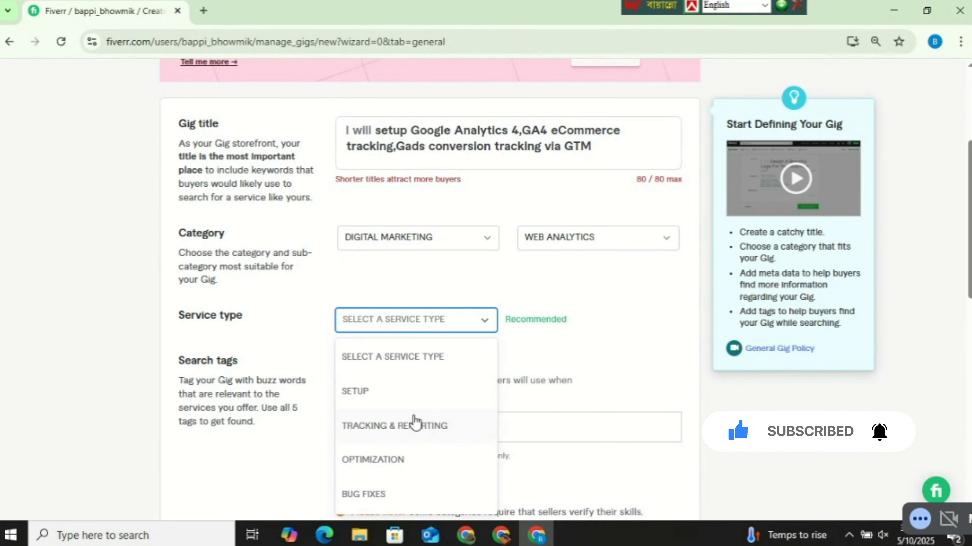
click(438, 393)
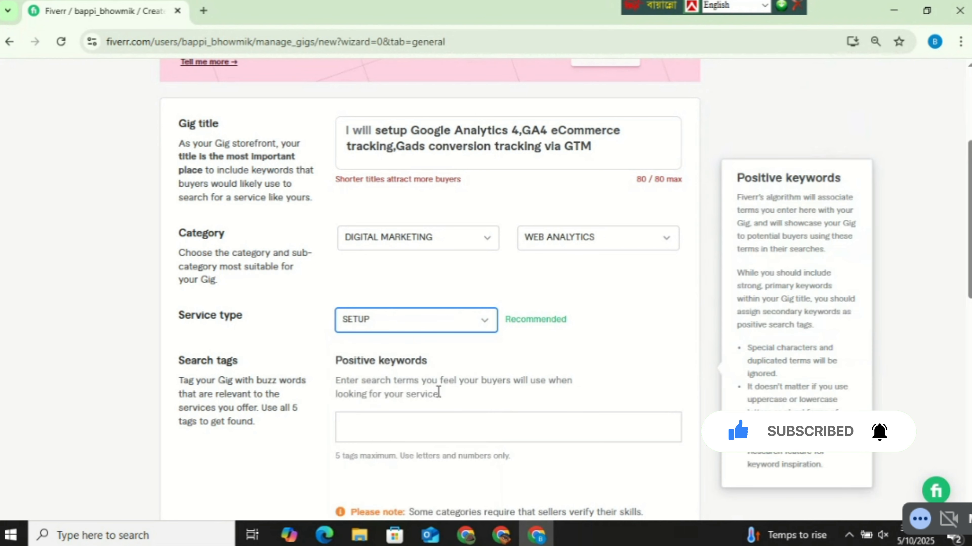
Activate the Positive keywords field, then switch to the Google Docs document and find its "Raleted Tags" list.
scroll(491, 392, down, 2)
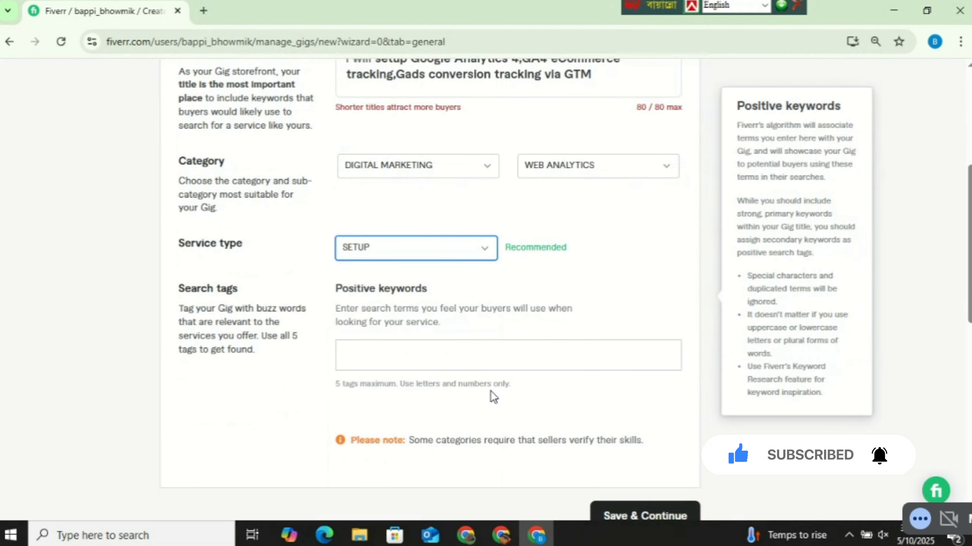
click(429, 361)
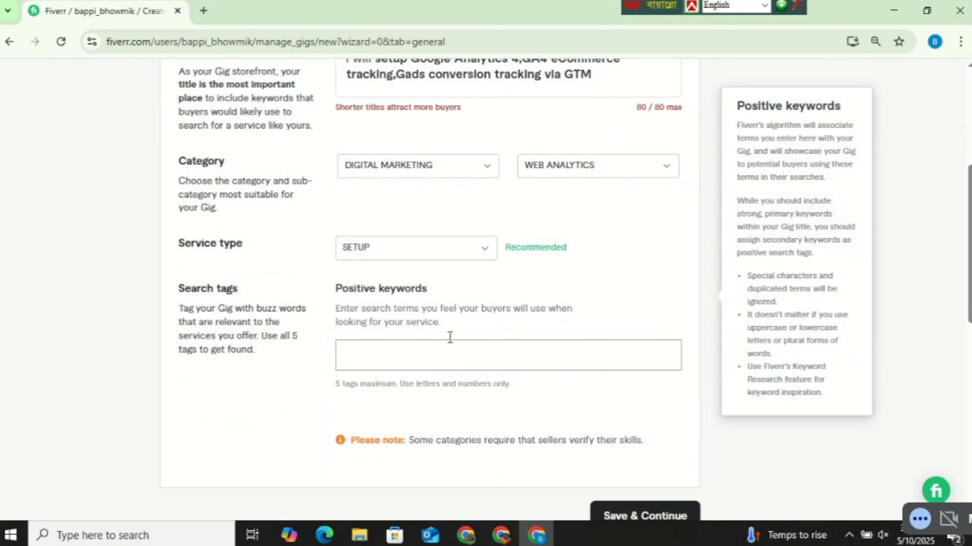
mouse_move(539, 539)
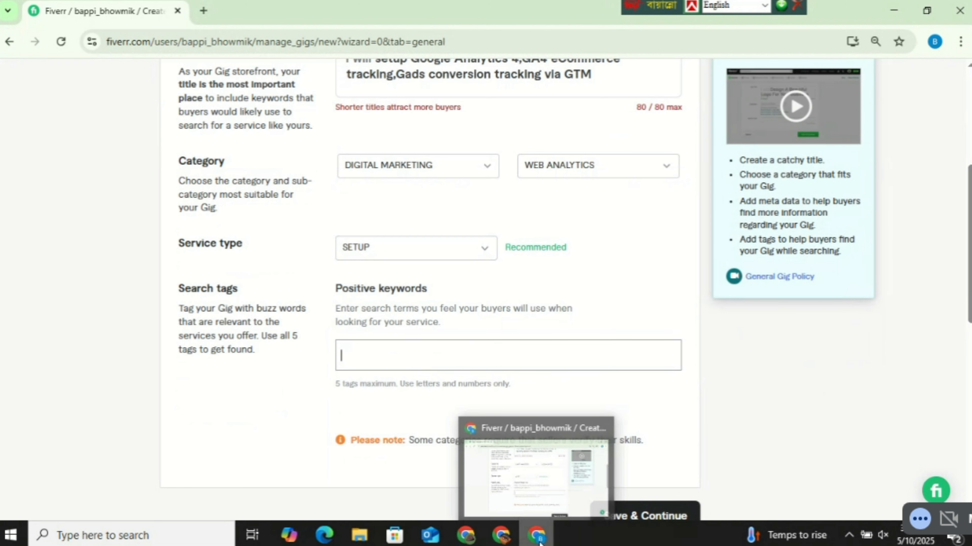
mouse_move(466, 535)
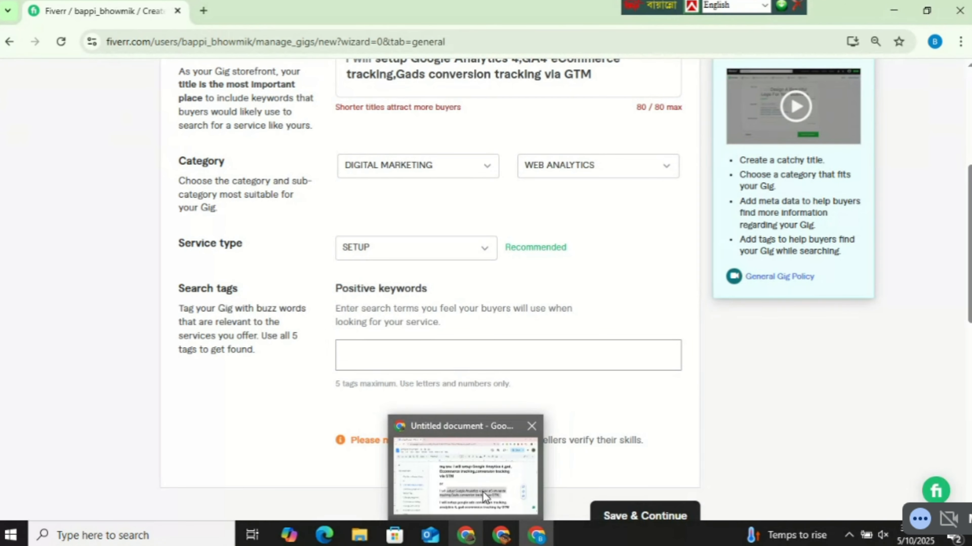
click(483, 492)
scroll(690, 360, down, 5)
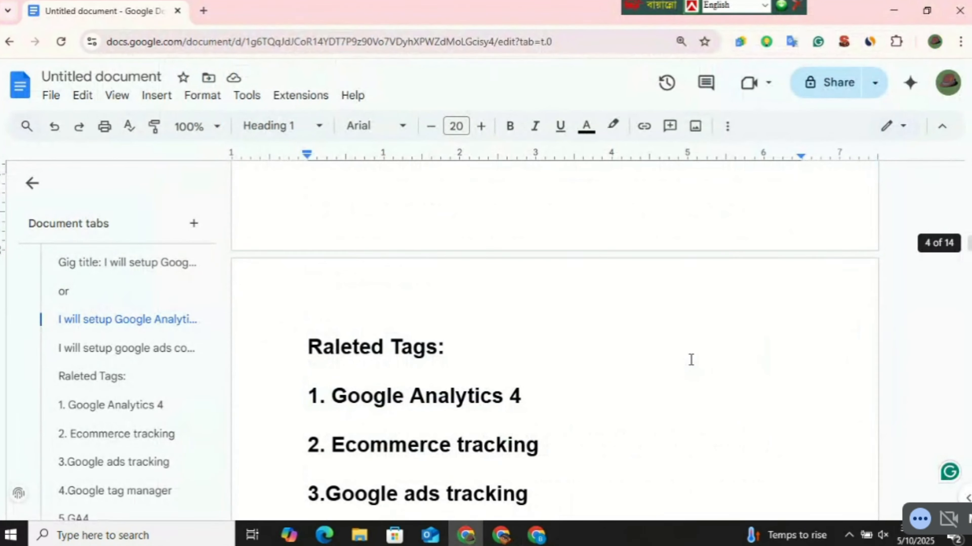
scroll(691, 359, down, 4)
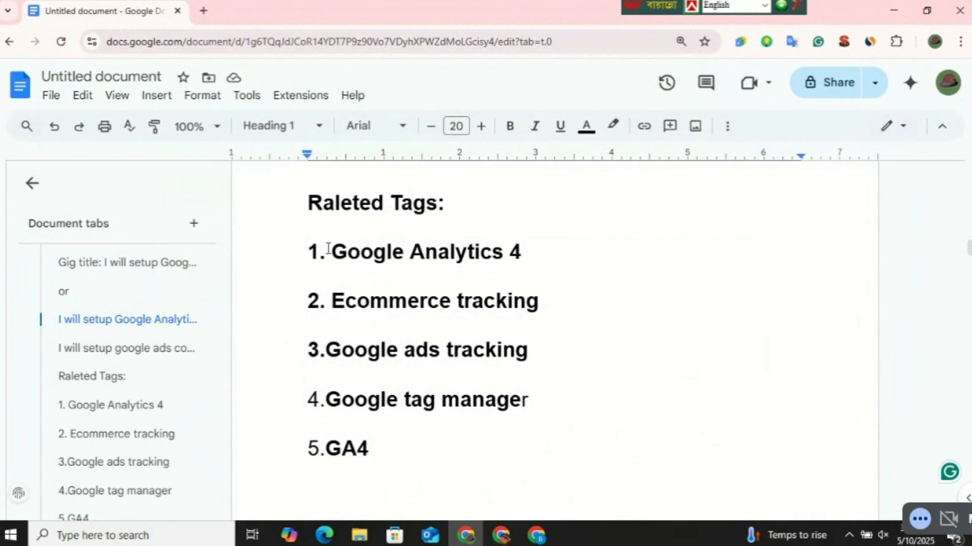
drag(328, 249, 534, 400)
click(545, 301)
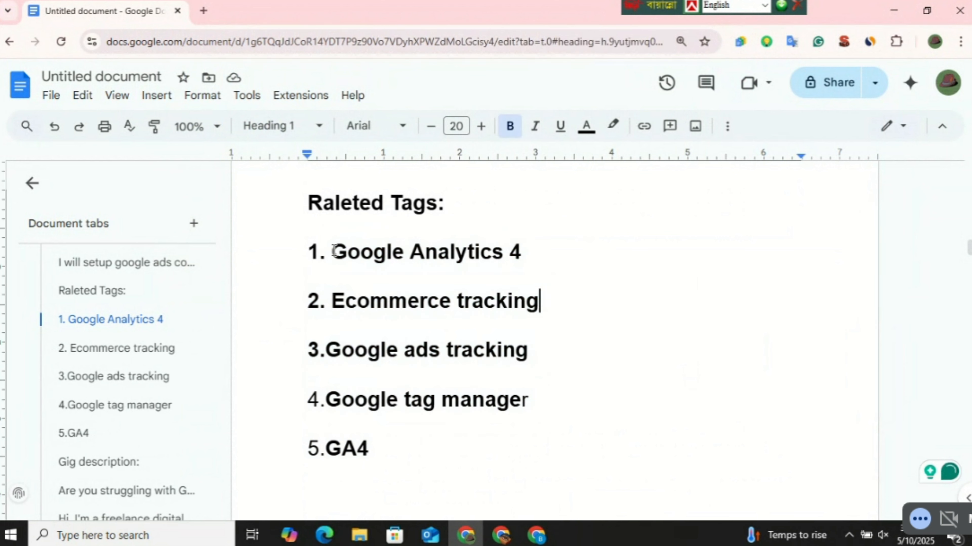
click(332, 252)
drag(332, 251, 455, 435)
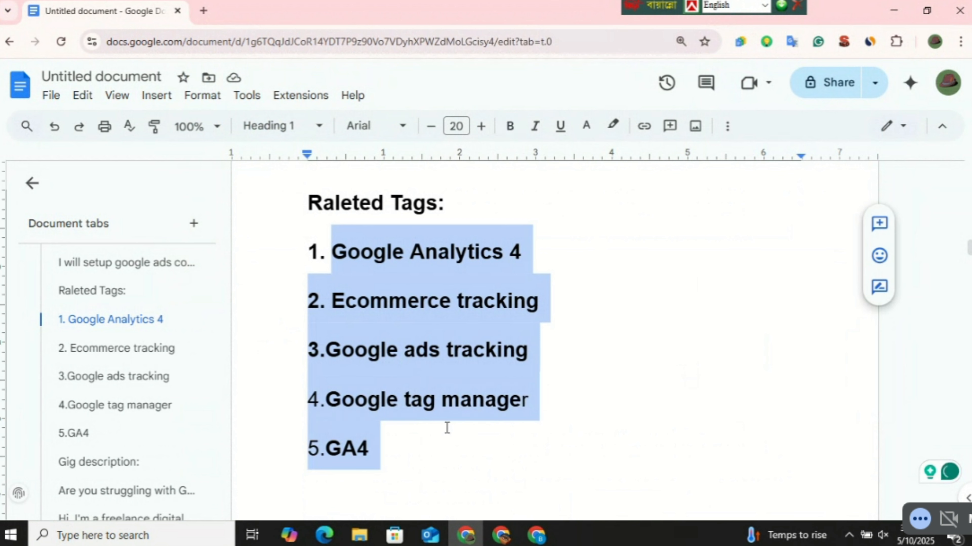
double_click(572, 389)
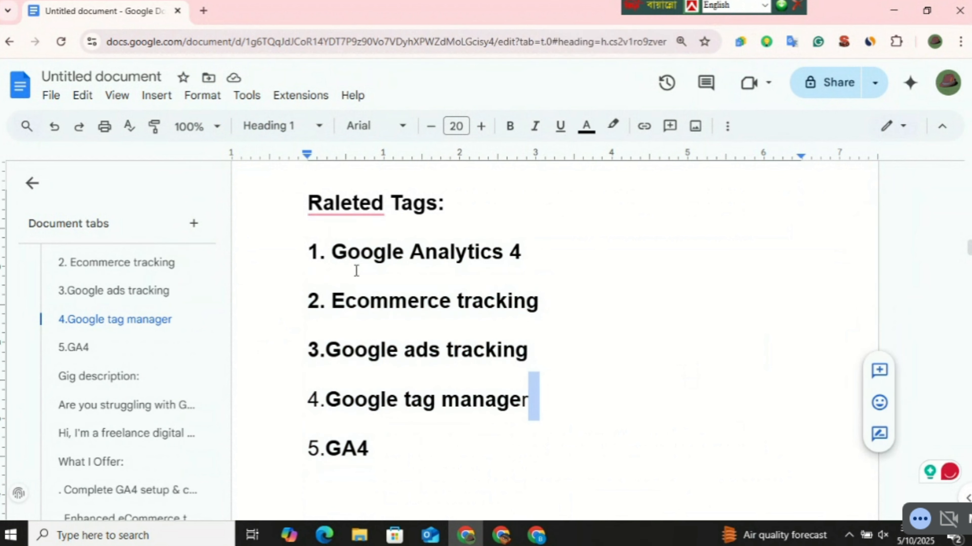
Rewrite the first entry under "Raleted Tags" in lowercase as "google analytics4".
click(349, 253)
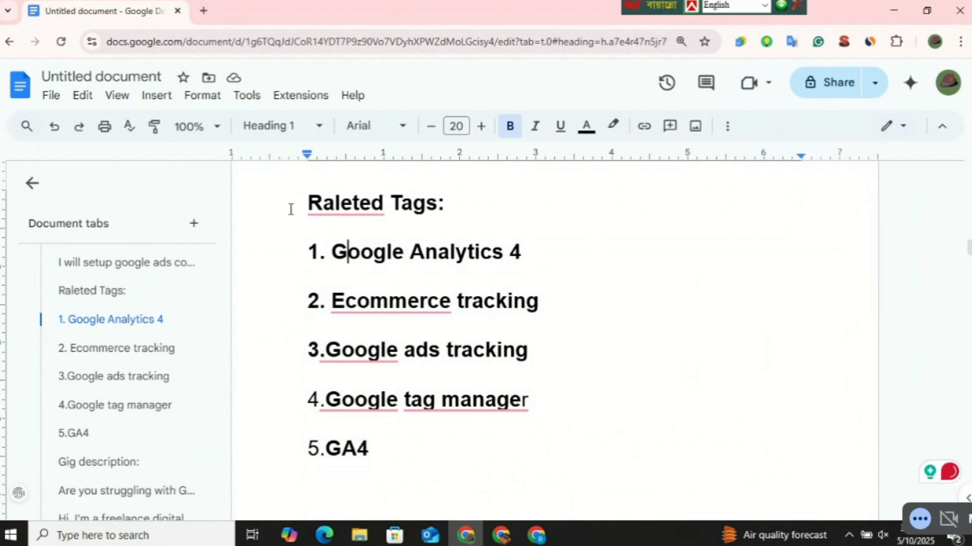
key(BackSpace)
text(g)
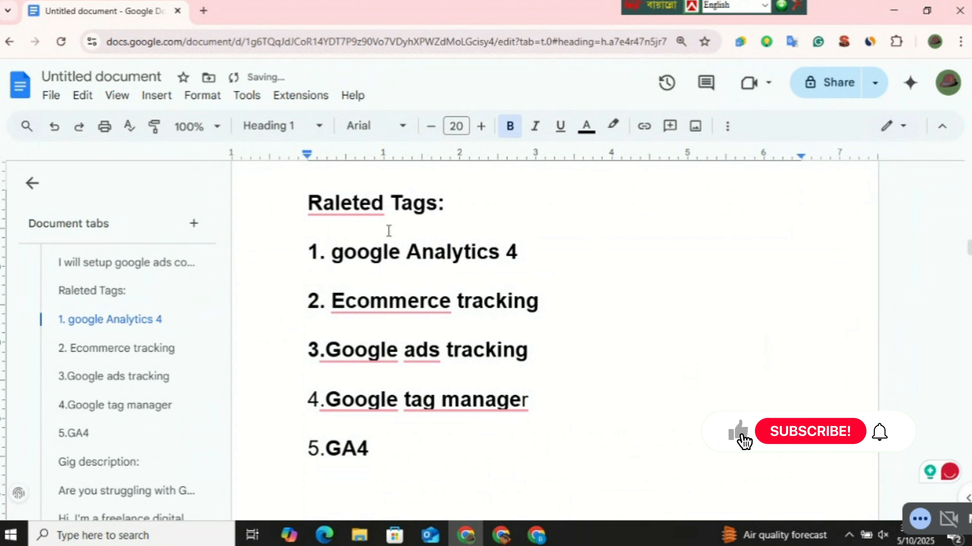
double_click(462, 237)
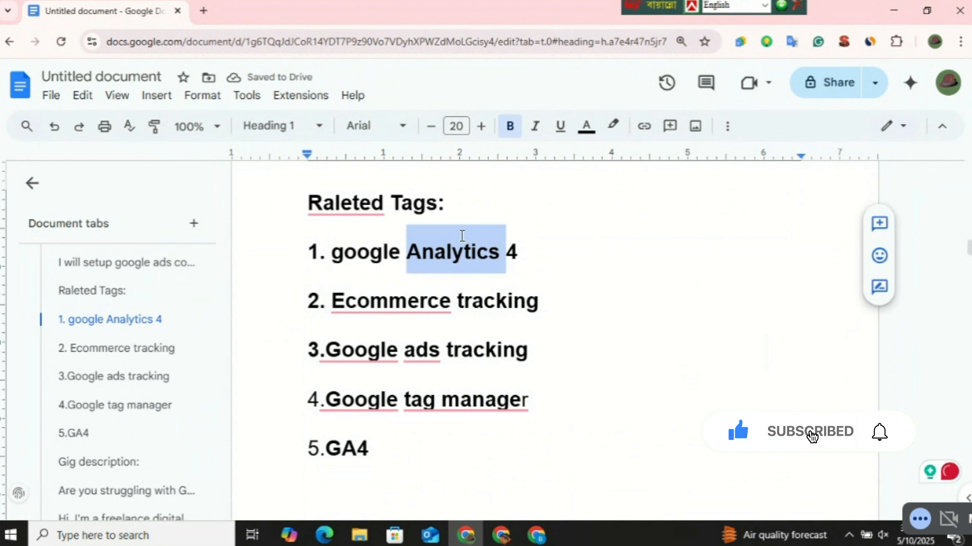
text(a)
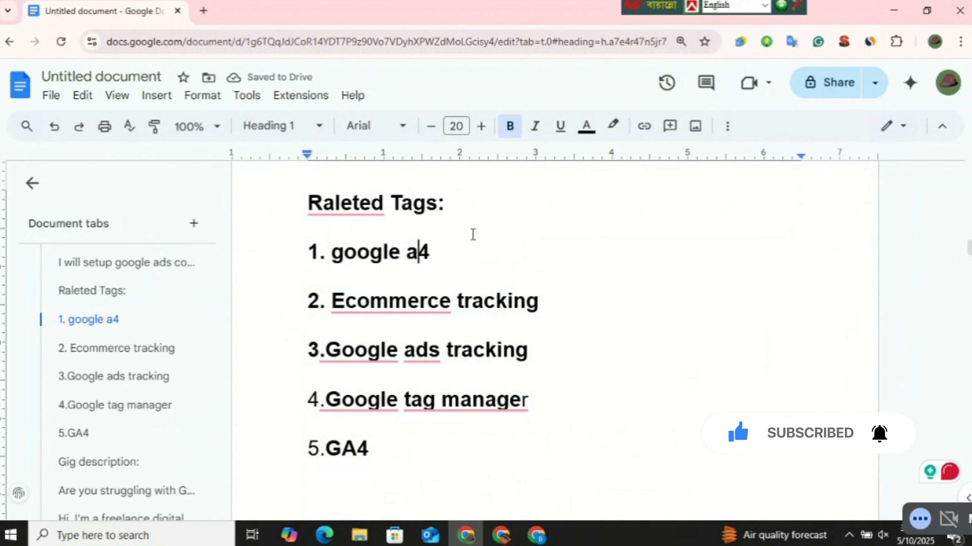
text(na)
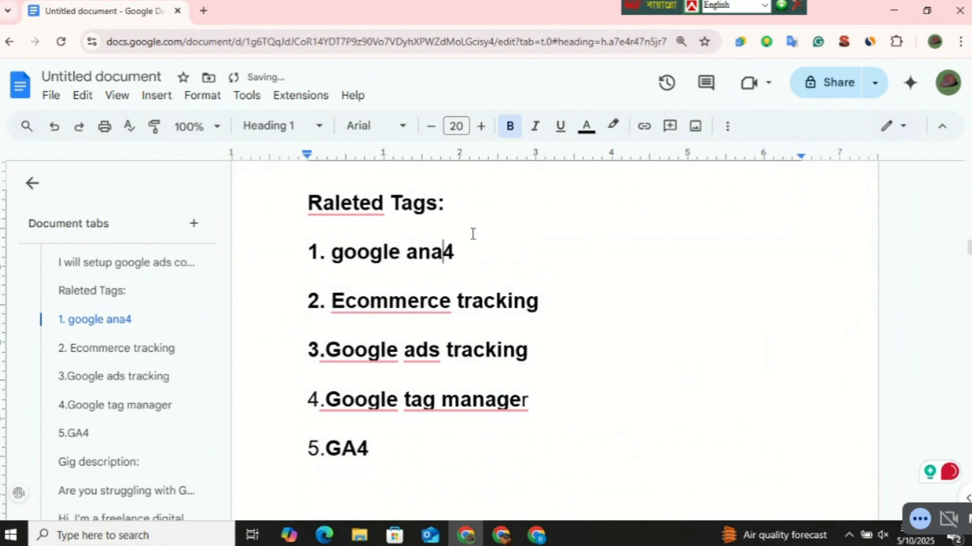
text(lyr)
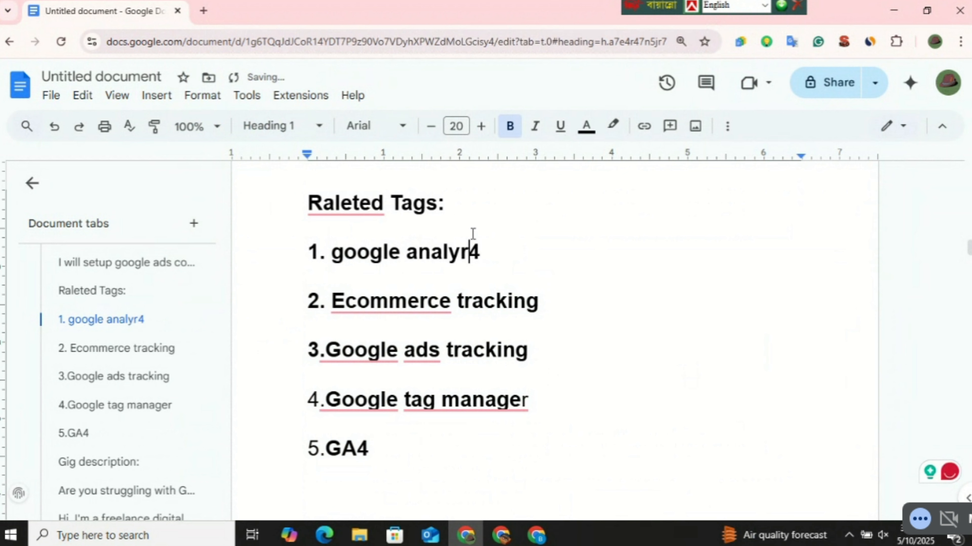
key(BackSpace)
text(tics)
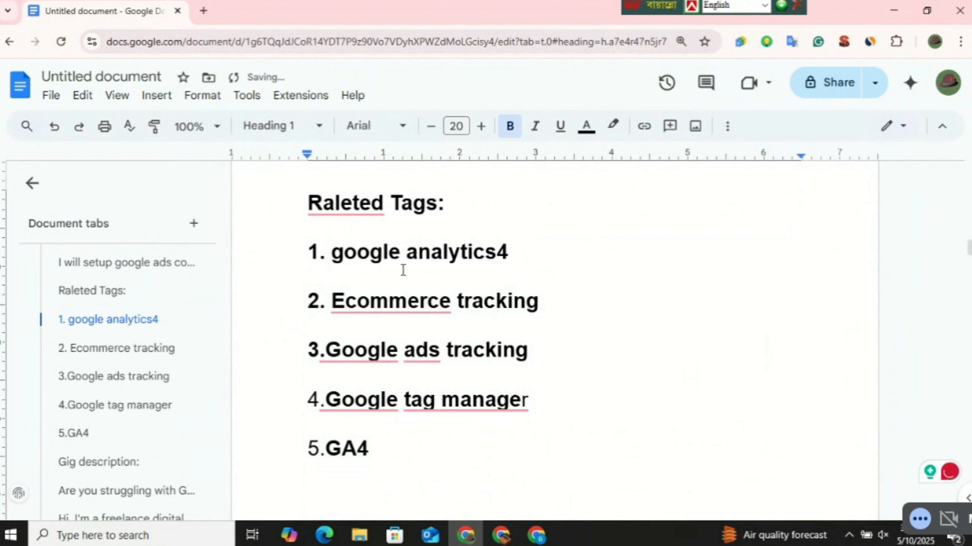
double_click(529, 250)
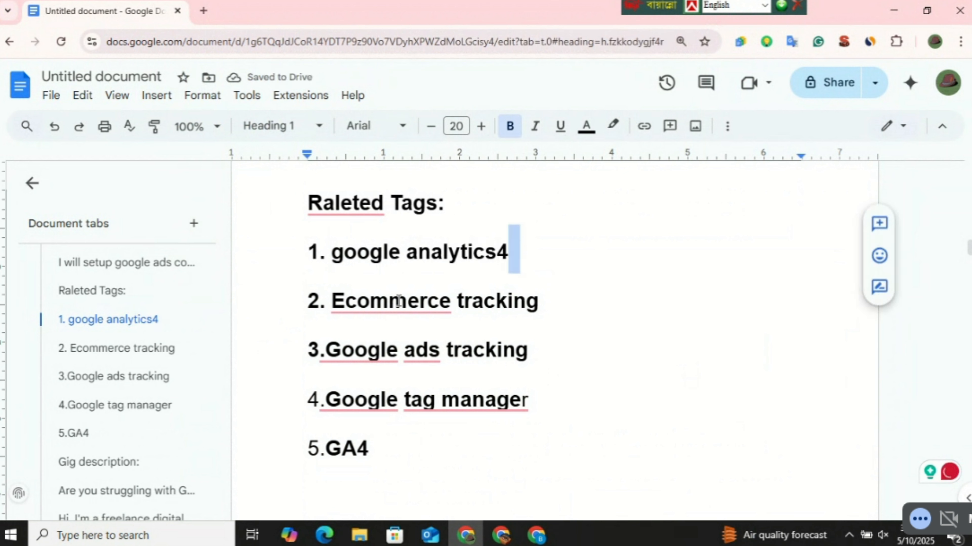
Change the capital E in the second related tag to lowercase so it reads "ecommerce tracking".
click(337, 301)
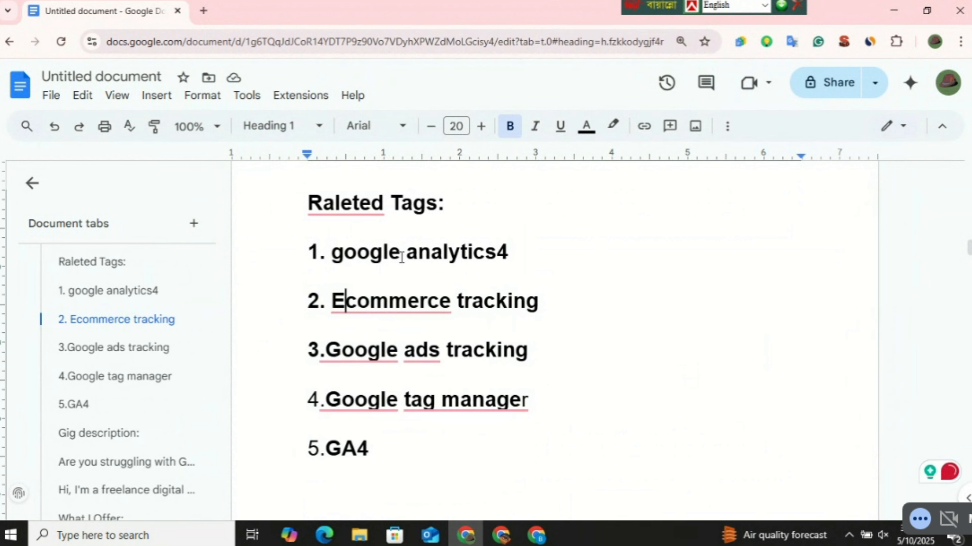
key(BackSpace)
text(e)
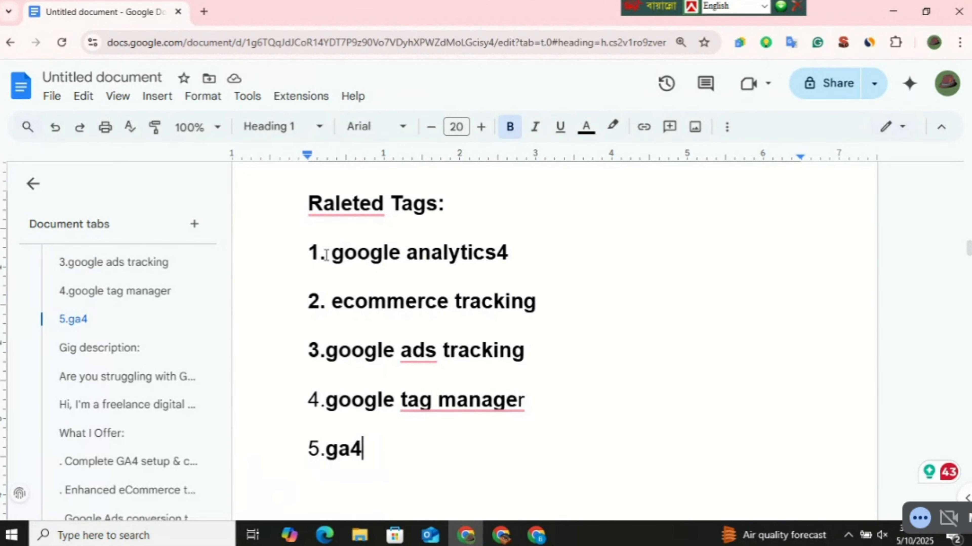
Insert a space before the 4 in the first related tag and copy "google analytics 4" without its list number.
click(325, 256)
click(500, 255)
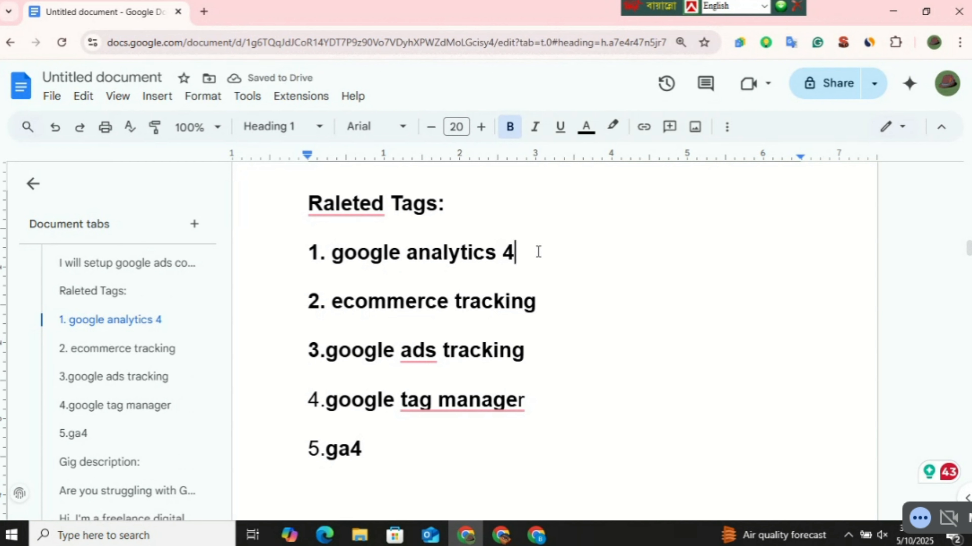
drag(332, 252, 537, 265)
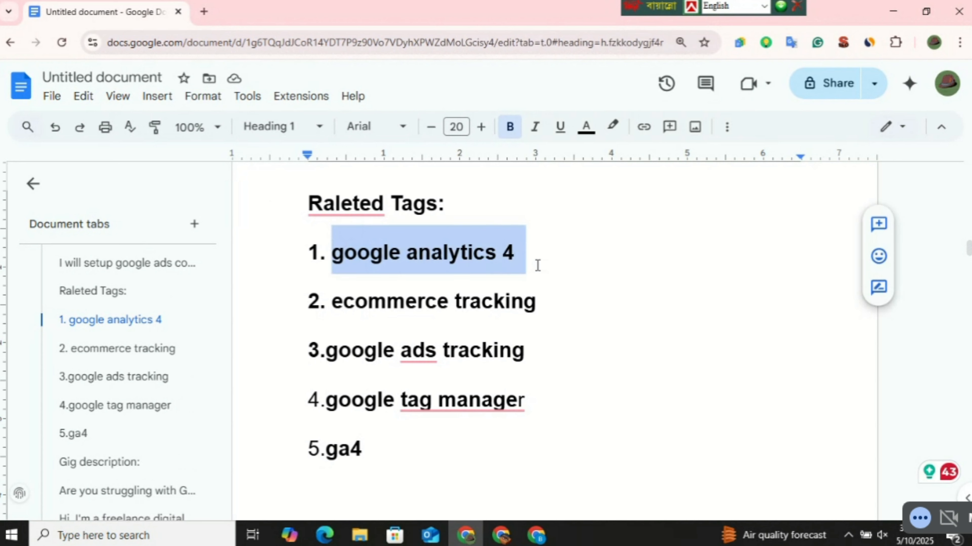
right_click(506, 254)
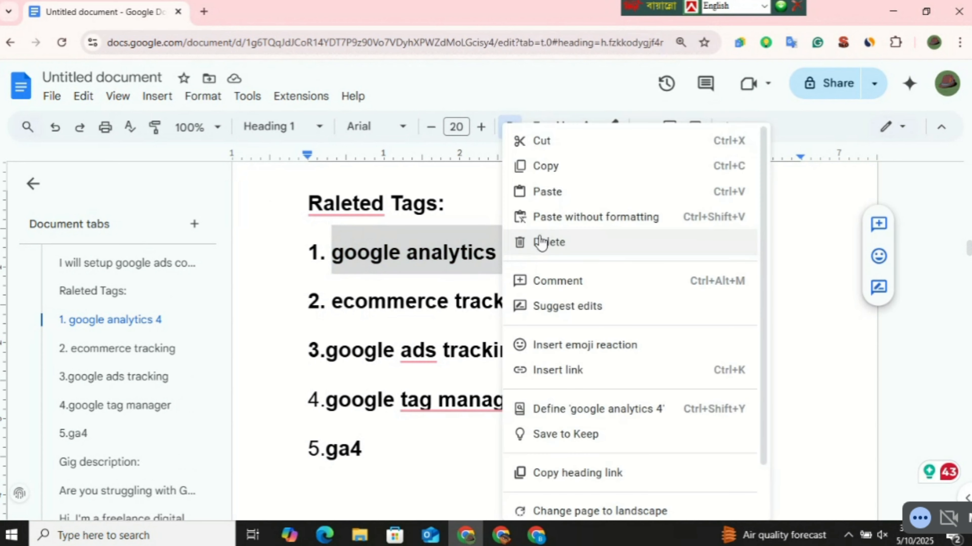
click(610, 165)
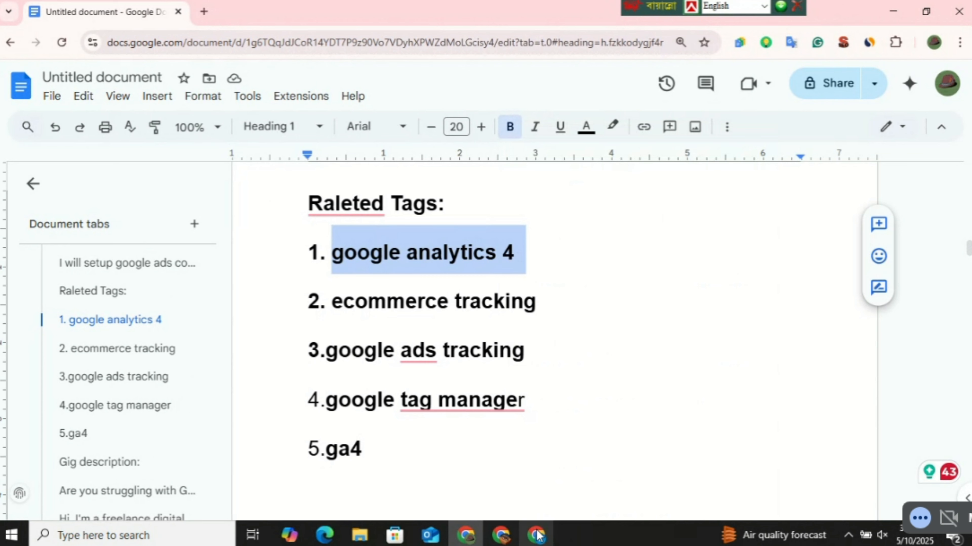
Switch to the Fiverr gig form and add the copied "google analytics 4" as the first positive keyword.
mouse_move(537, 536)
click(540, 495)
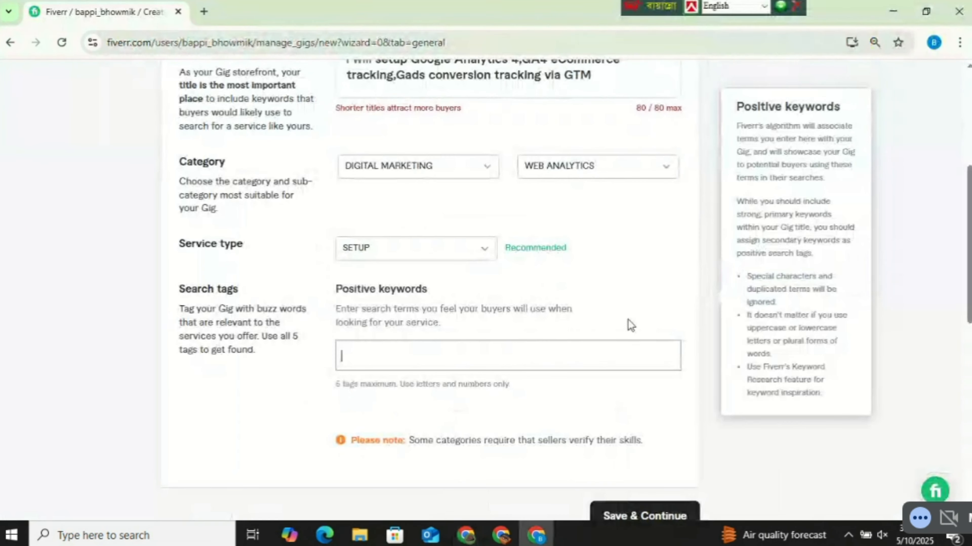
right_click(365, 357)
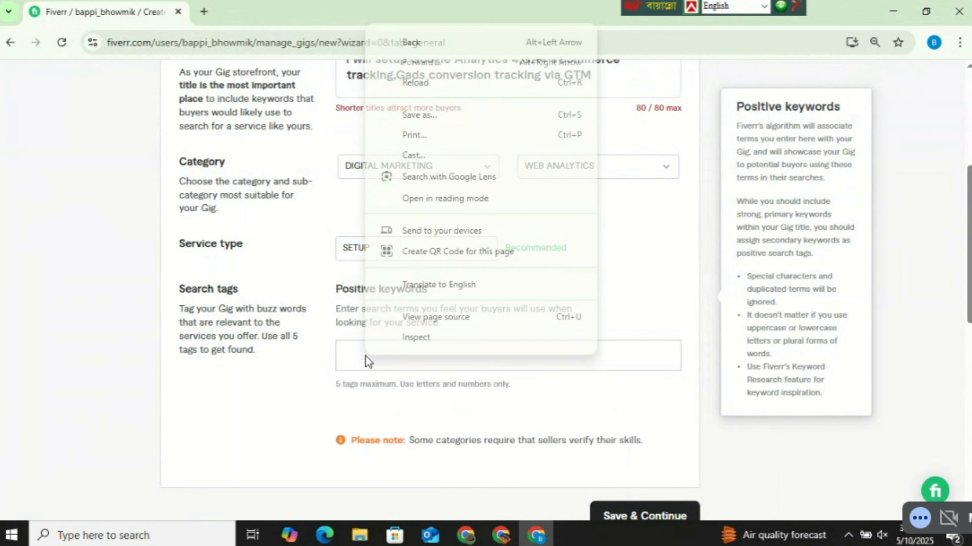
click(345, 348)
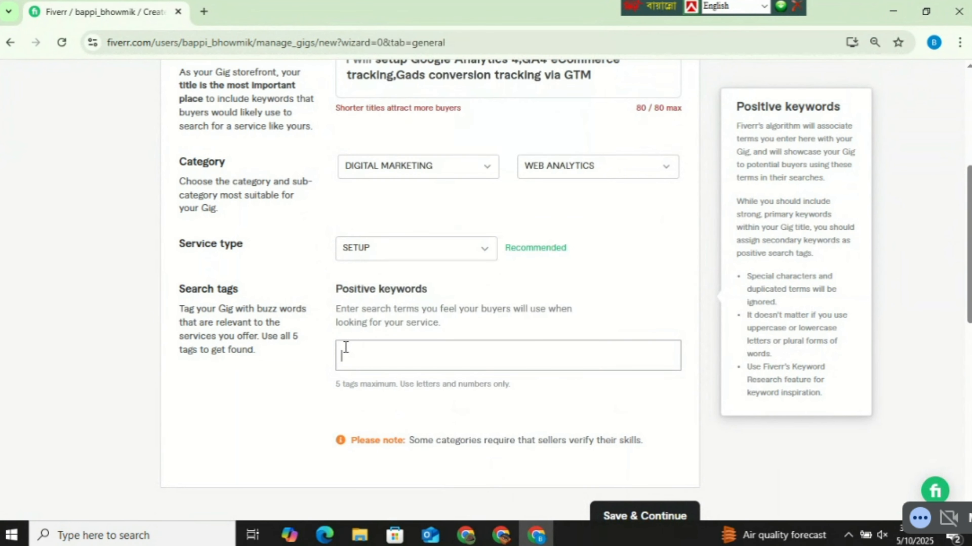
right_click(346, 348)
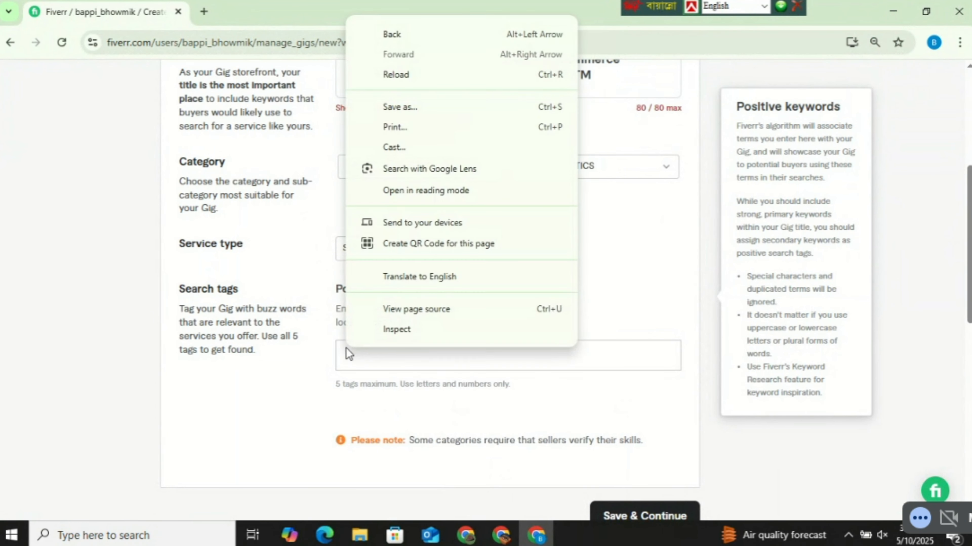
click(374, 357)
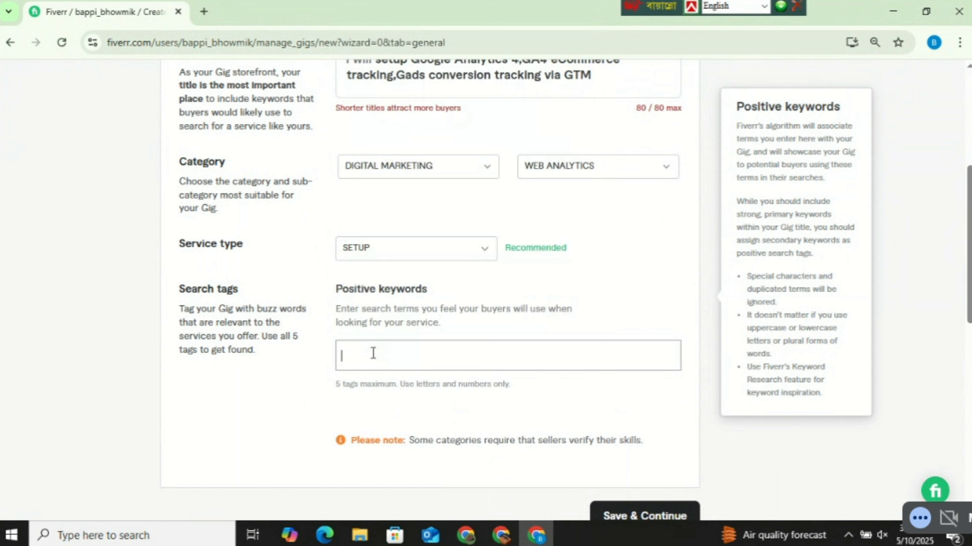
key(ctrl+v)
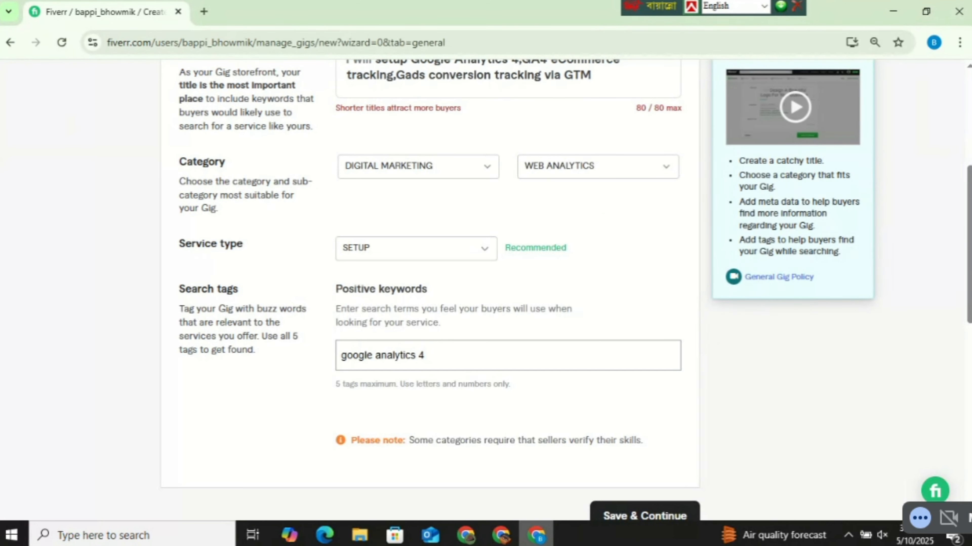
mouse_move(537, 535)
key(Return)
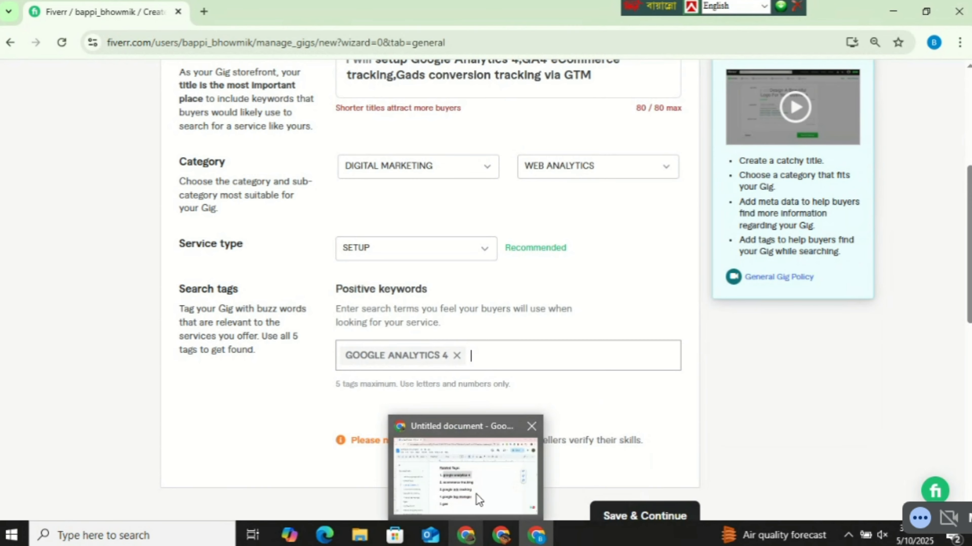
Switch to the Google Docs document and copy the second related tag, "ecommerce tracking", without its list number.
click(476, 495)
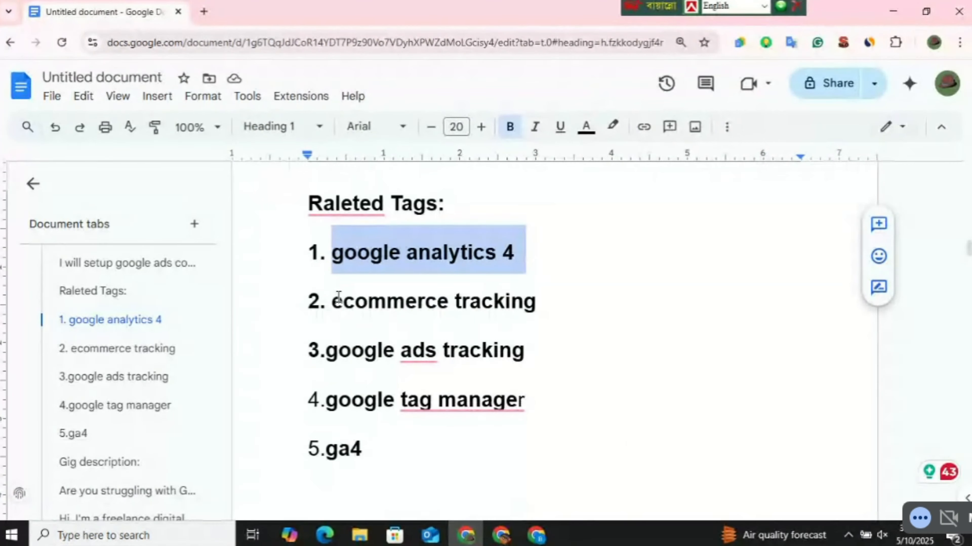
drag(331, 302, 575, 337)
click(533, 285)
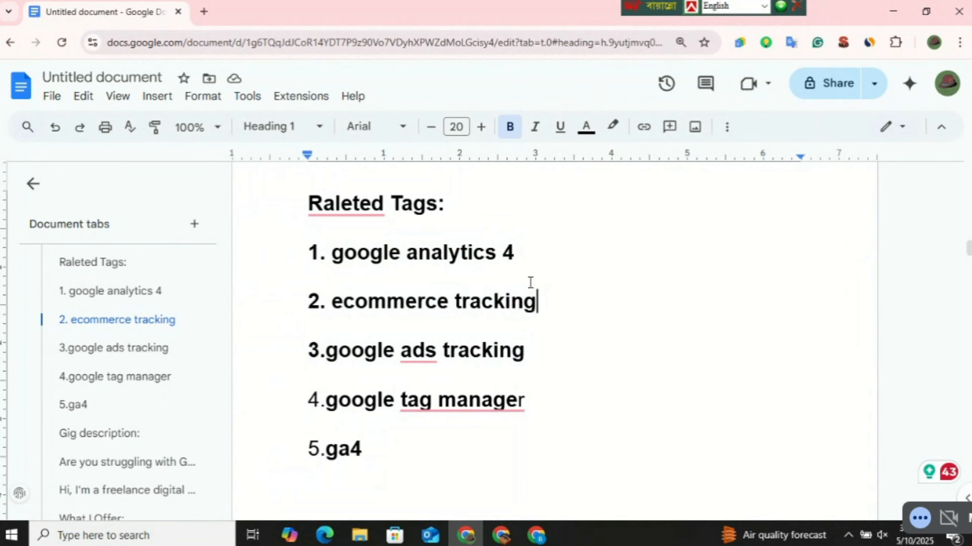
drag(334, 302, 503, 314)
right_click(501, 324)
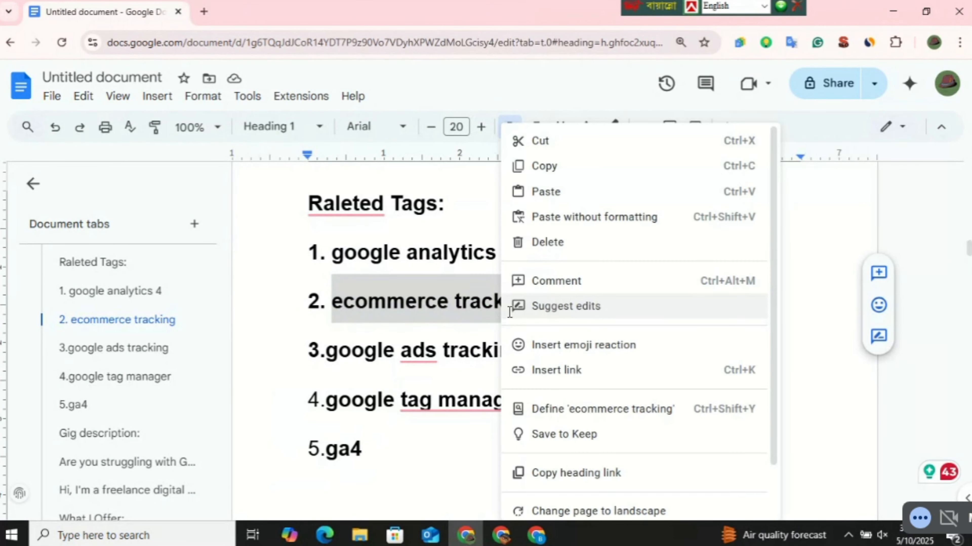
click(604, 177)
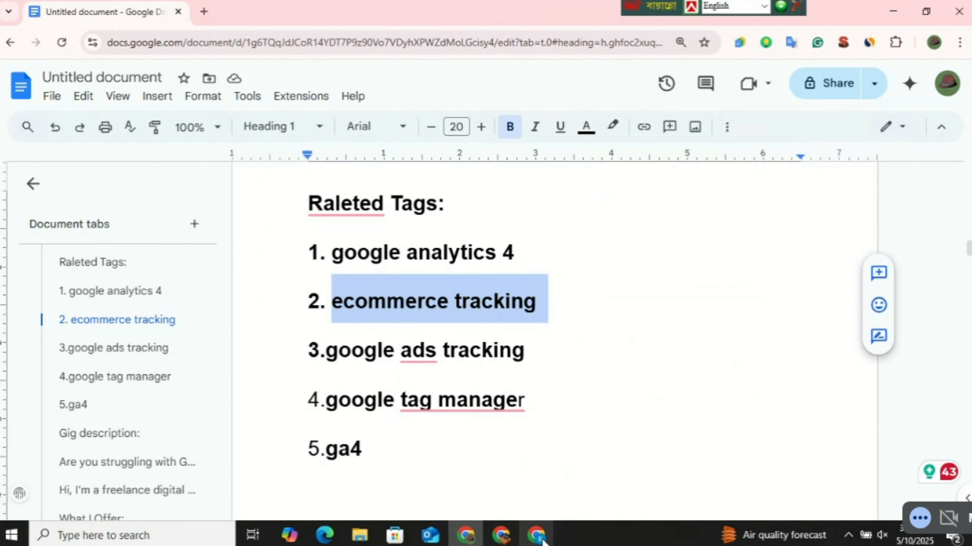
Return to the Fiverr gig form and add "ecommerce tracking" as the second positive keyword.
click(539, 498)
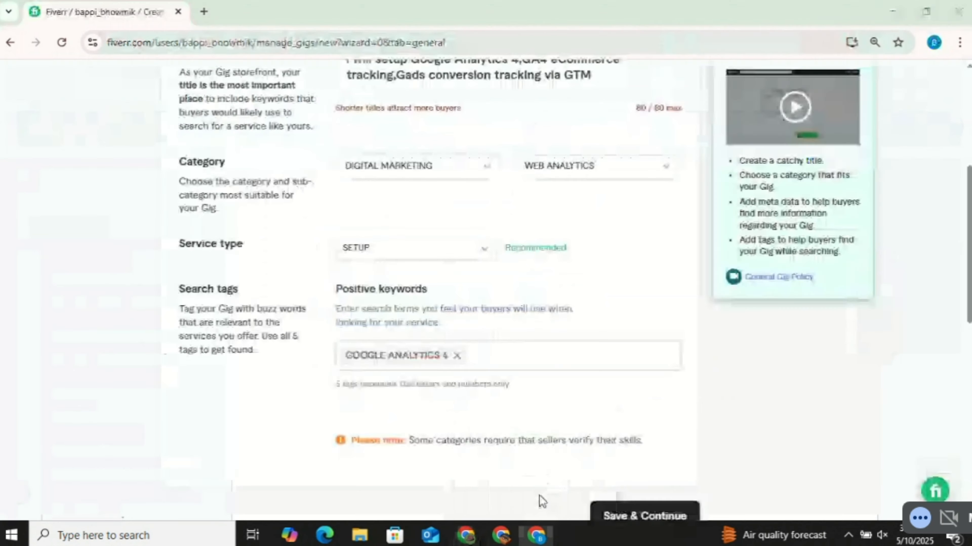
right_click(509, 358)
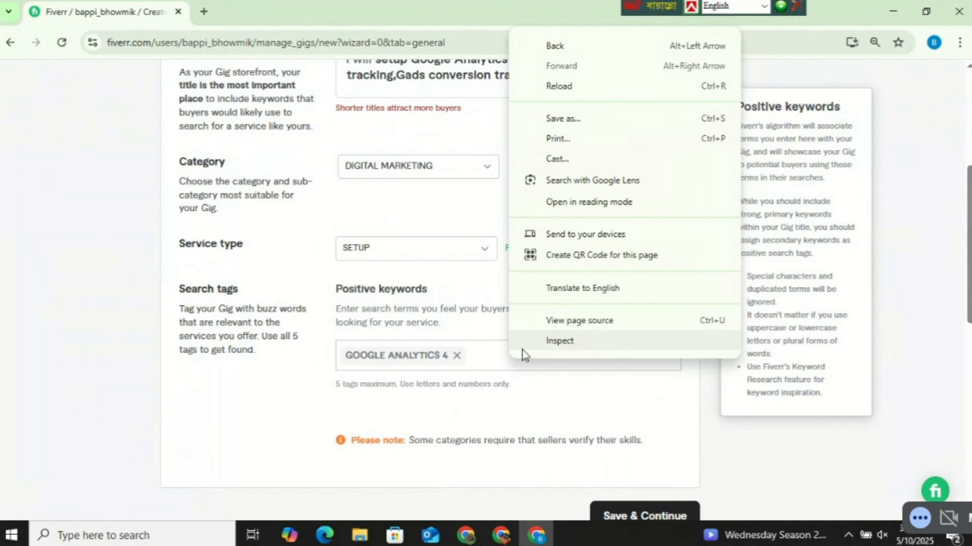
click(482, 353)
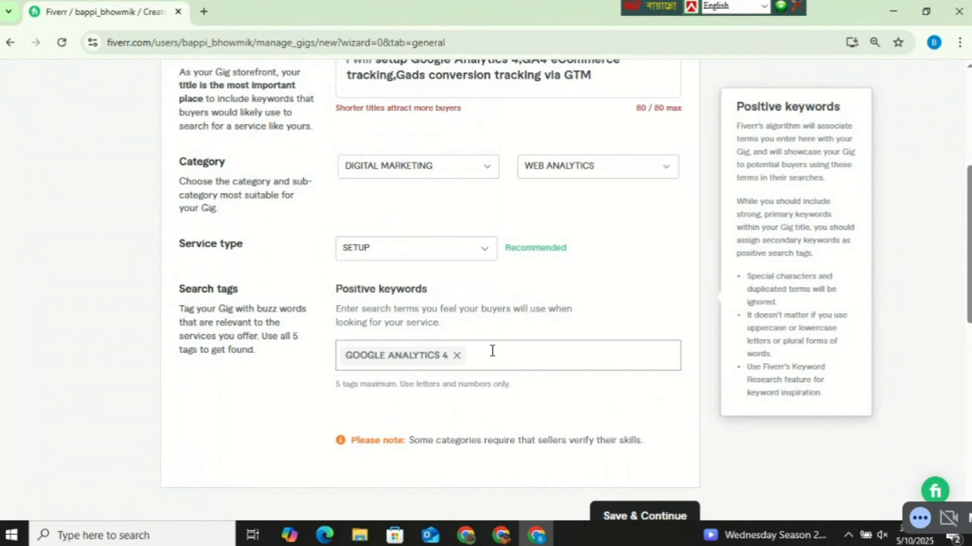
key(ctrl+v)
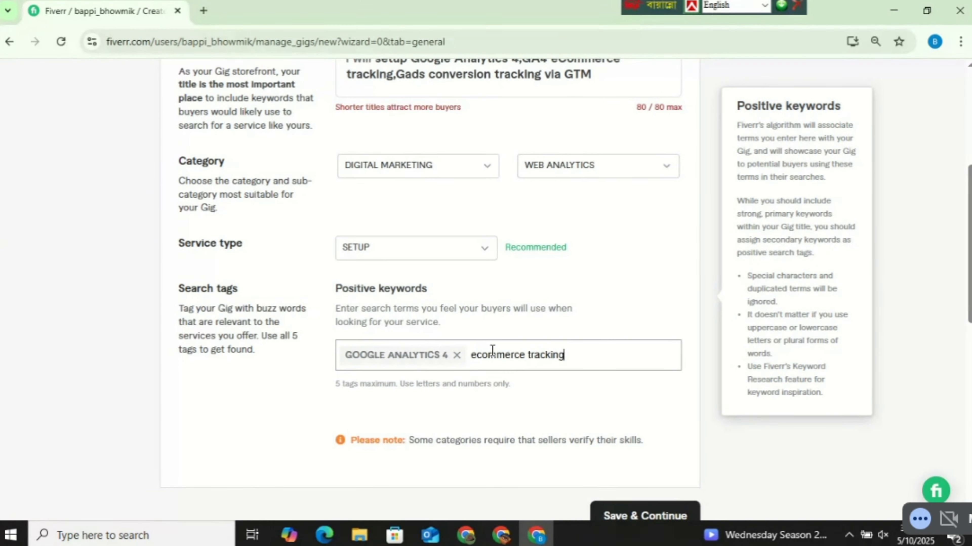
key(Return)
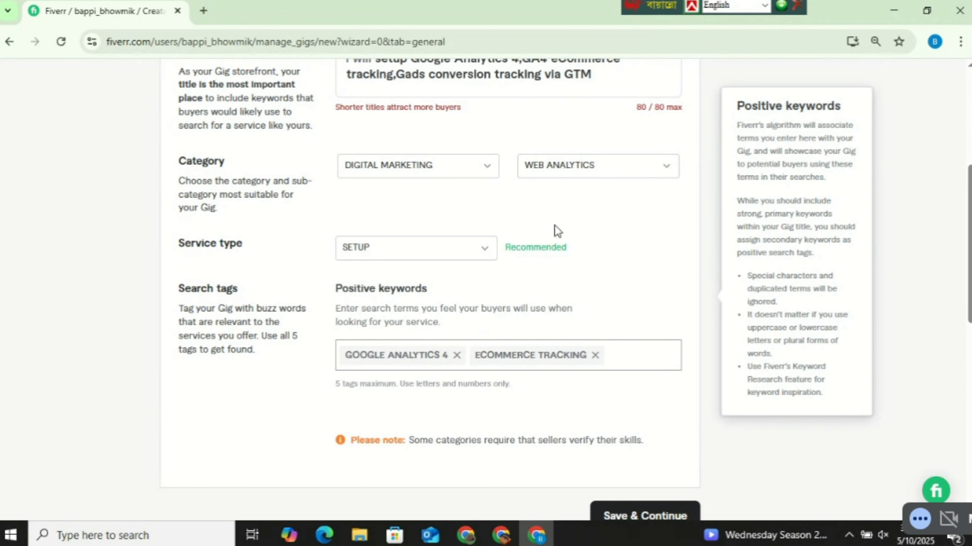
Switch to the Google Docs document and copy the third related tag, "google ads tracking", without its list number.
mouse_move(469, 540)
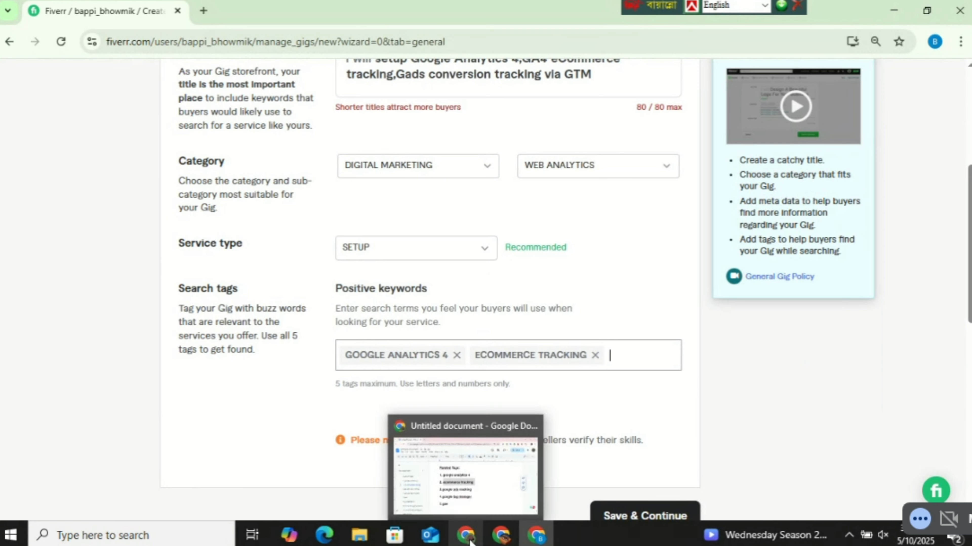
click(462, 495)
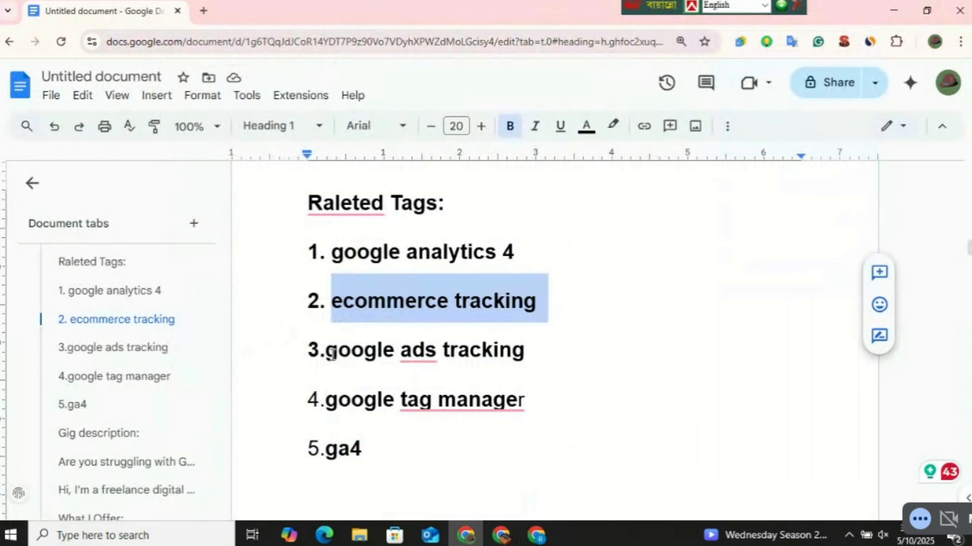
drag(329, 351, 505, 351)
right_click(497, 353)
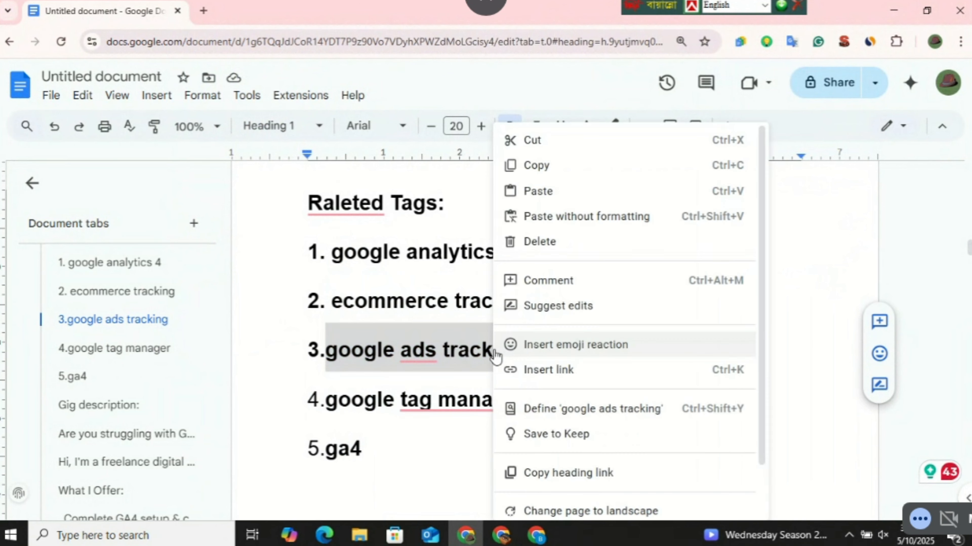
click(614, 168)
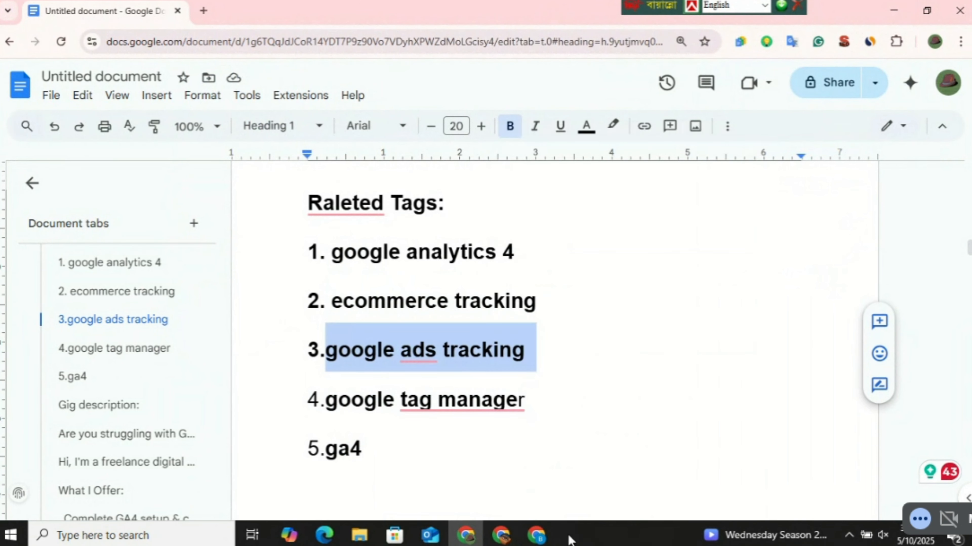
Return to the Fiverr gig form and add the positive keywords "google ads tracking", "google tag manager" and "ga4".
mouse_move(536, 535)
click(541, 480)
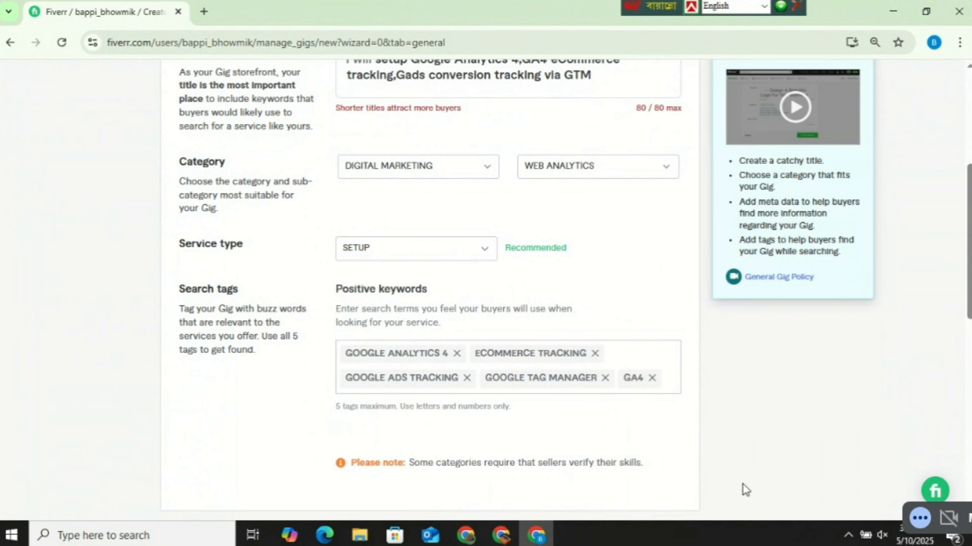
click(434, 391)
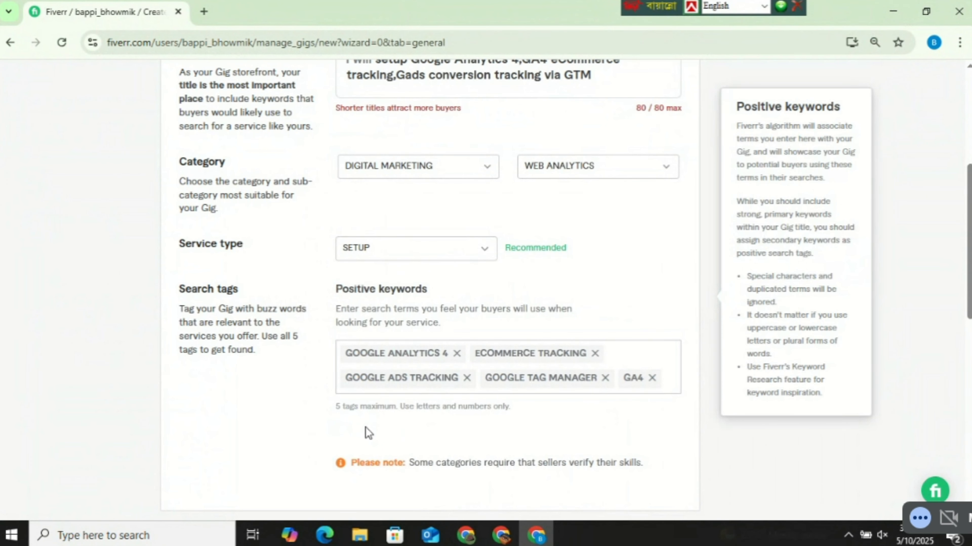
Save the completed gig Overview page and continue to the Pricing page.
scroll(429, 410, down, 3)
scroll(433, 414, down, 1)
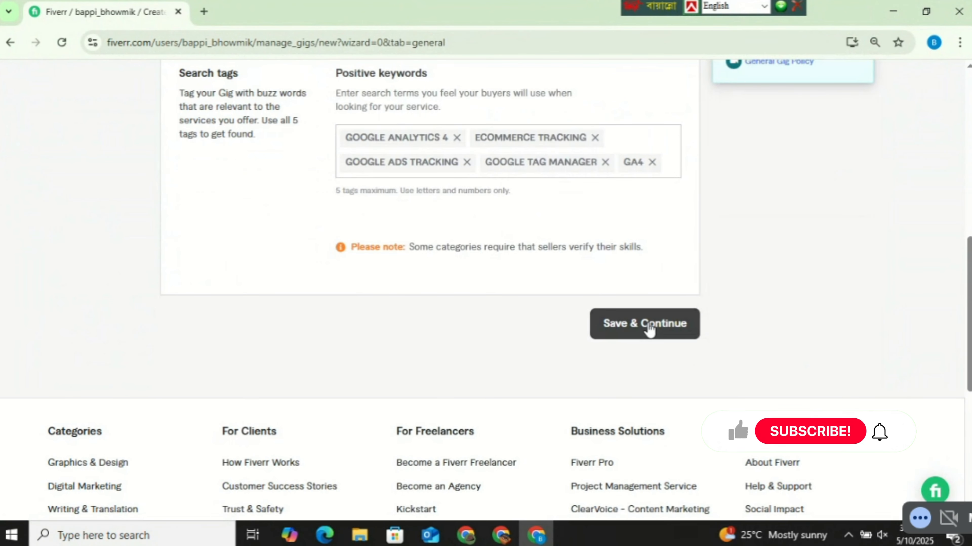
click(703, 321)
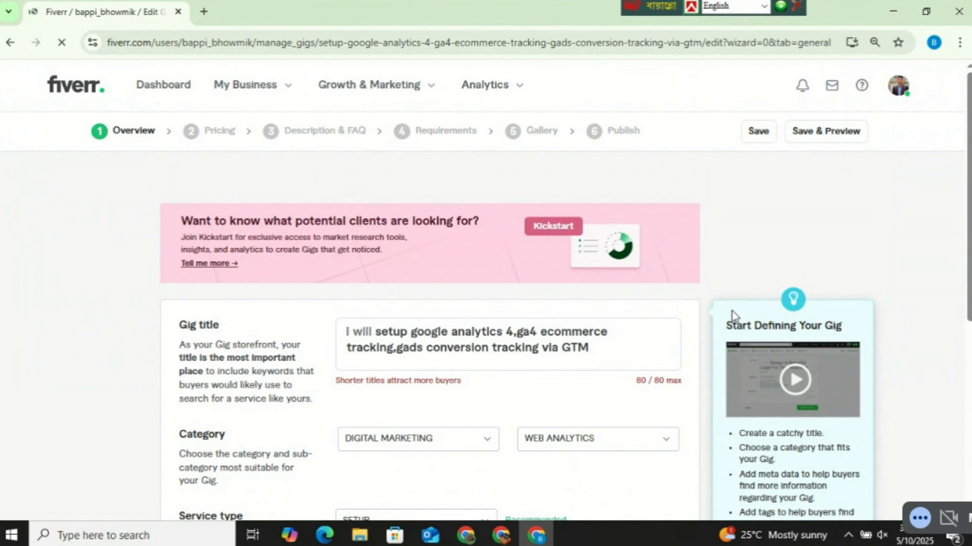
scroll(281, 262, down, 4)
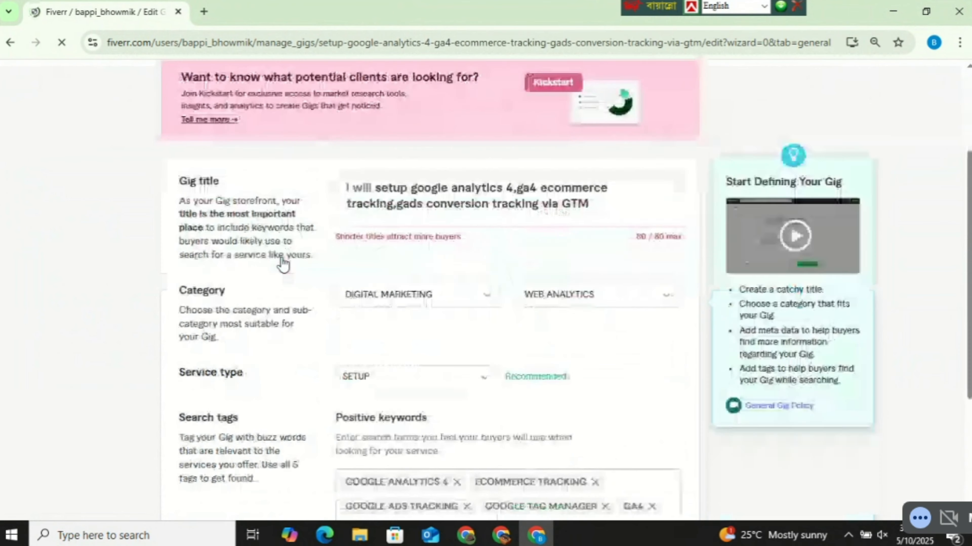
scroll(283, 263, down, 5)
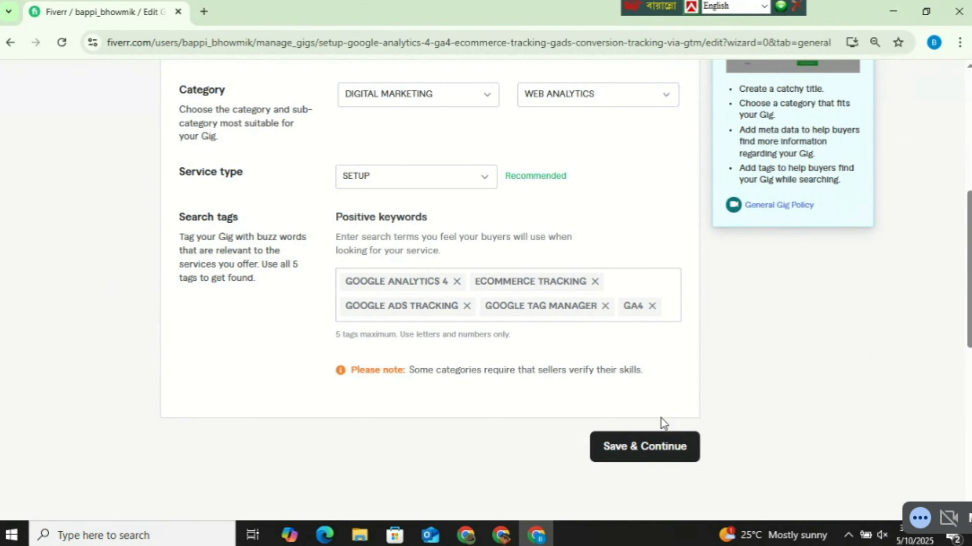
click(653, 440)
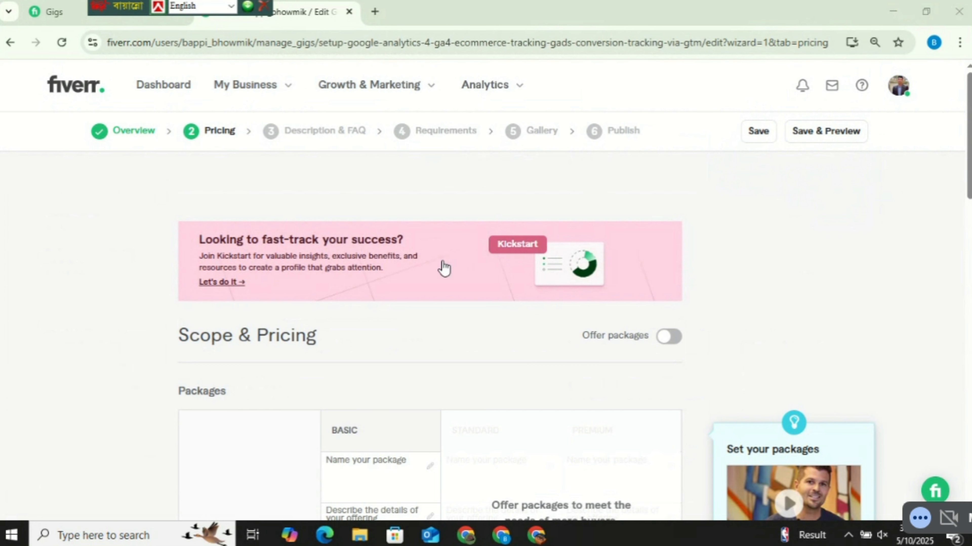
Enable Offer packages and name the Basic package "Google Analytics 4 + GTM setup" with the title from the Google Docs document.
click(665, 337)
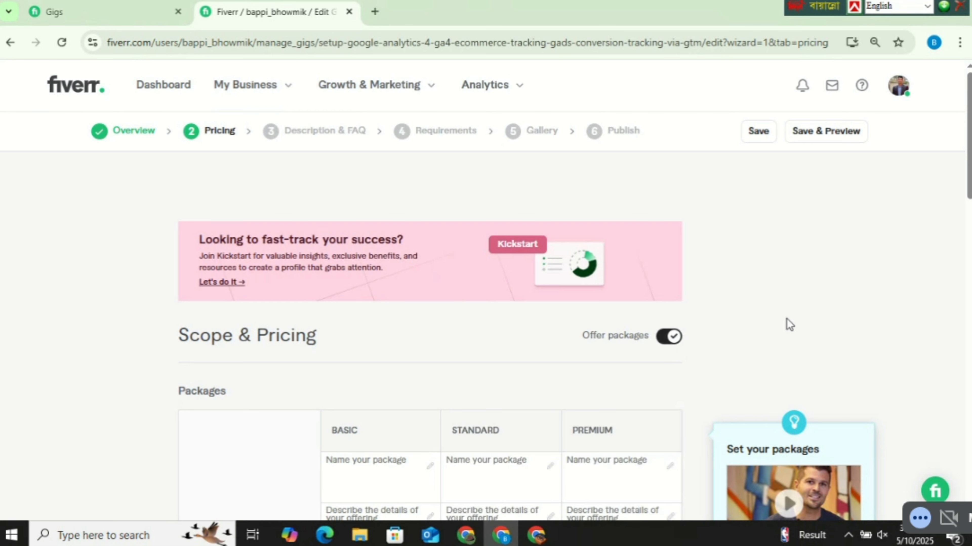
scroll(789, 324, down, 5)
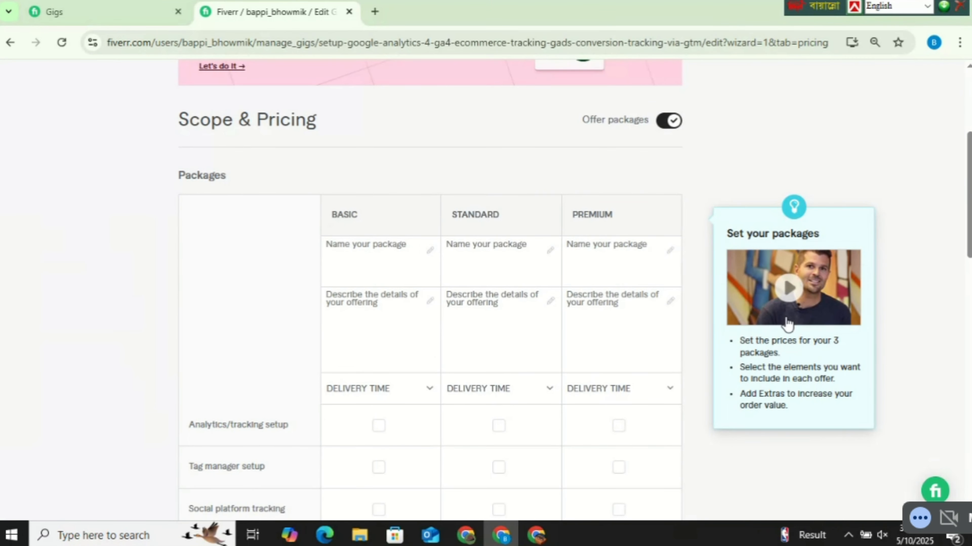
click(399, 269)
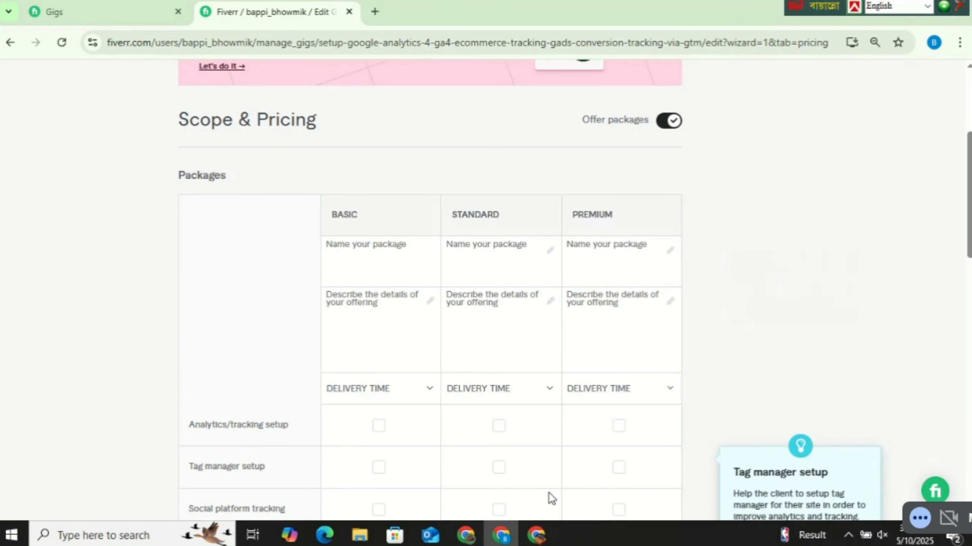
click(473, 542)
mouse_move(513, 540)
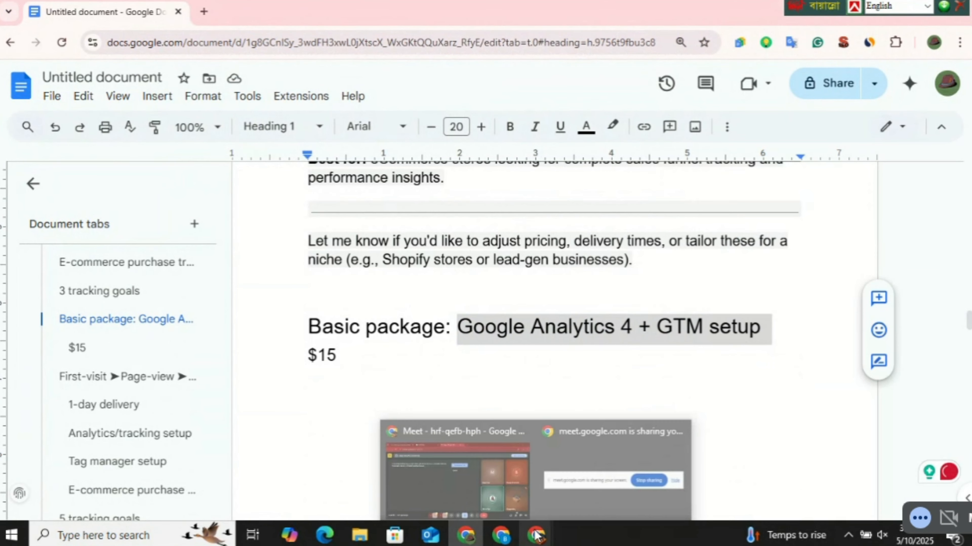
click(505, 492)
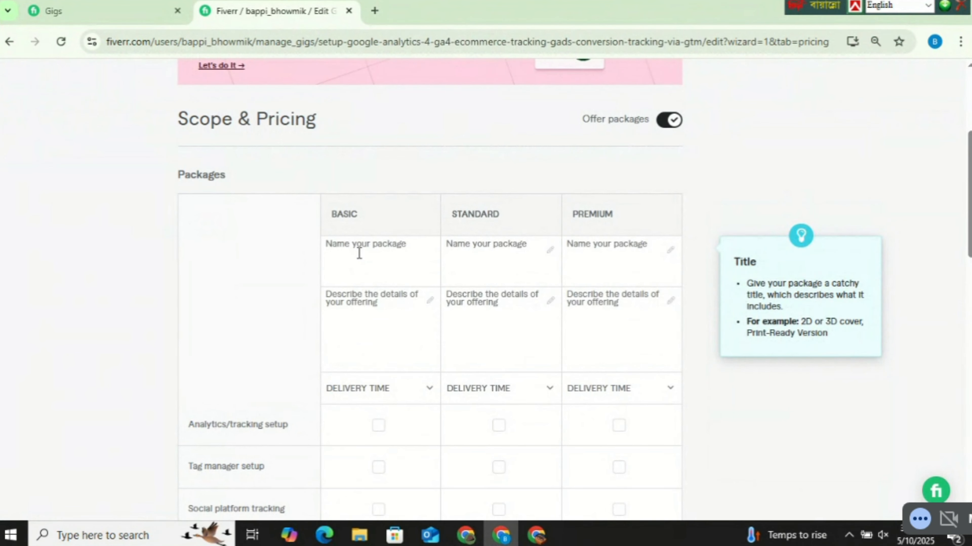
right_click(359, 253)
click(429, 362)
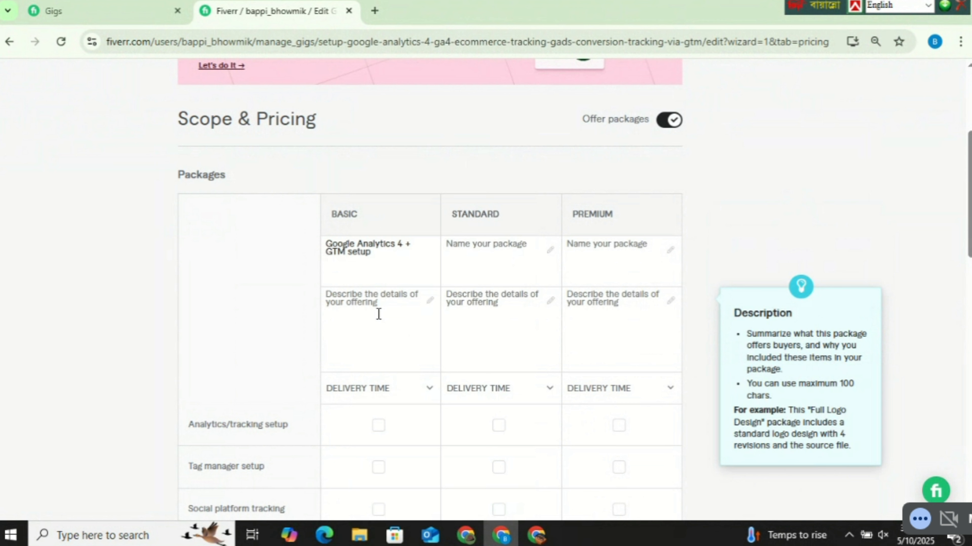
Fill the Basic package description with the "First-visit ➤Page-view ➤Session-start Enable ➤Google Signal Enable ➤Data Layer GA-4 Config" text copied from the Google Docs document.
click(393, 311)
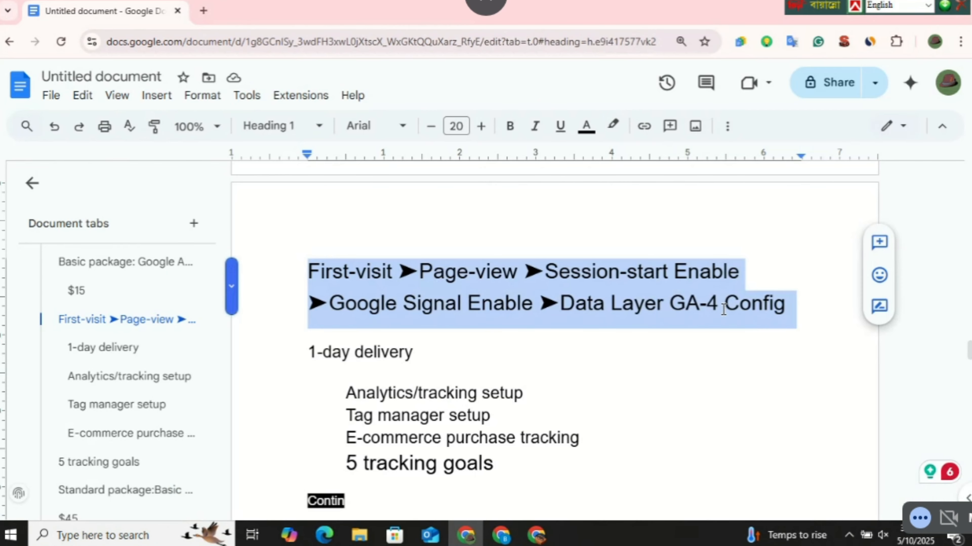
right_click(723, 309)
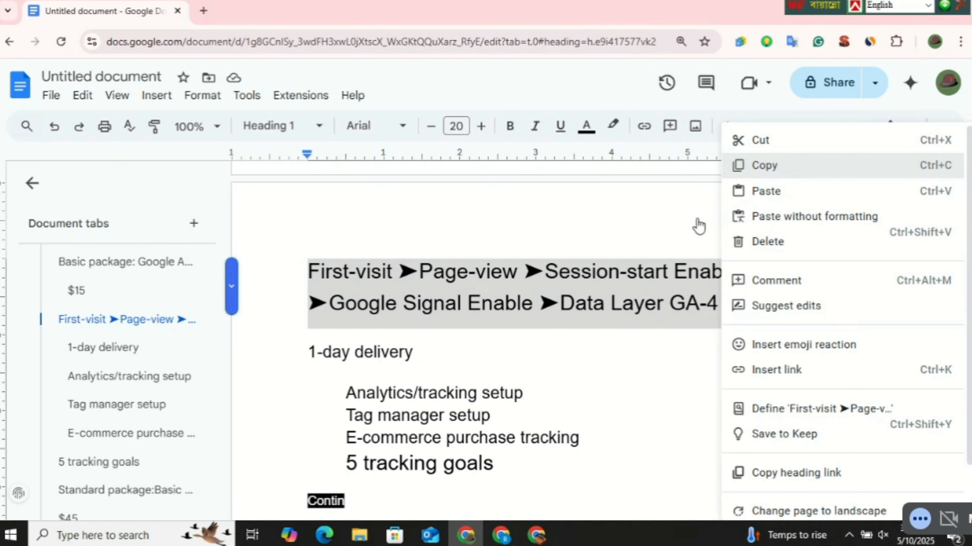
key(Escape)
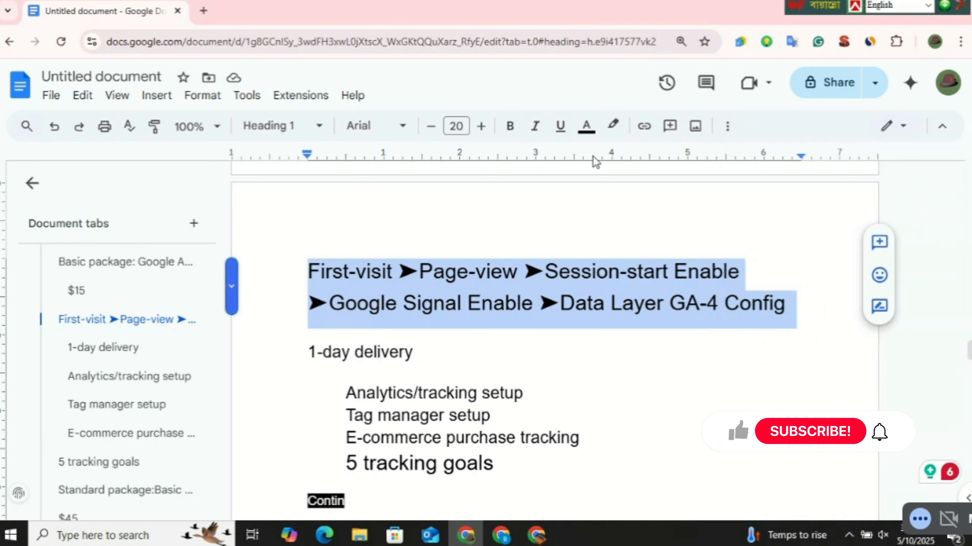
mouse_move(500, 536)
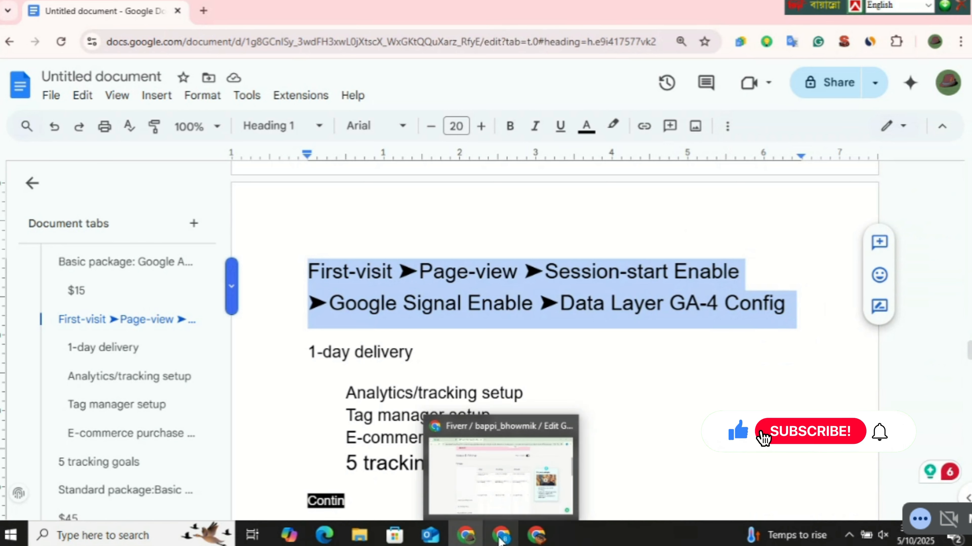
click(505, 503)
right_click(373, 325)
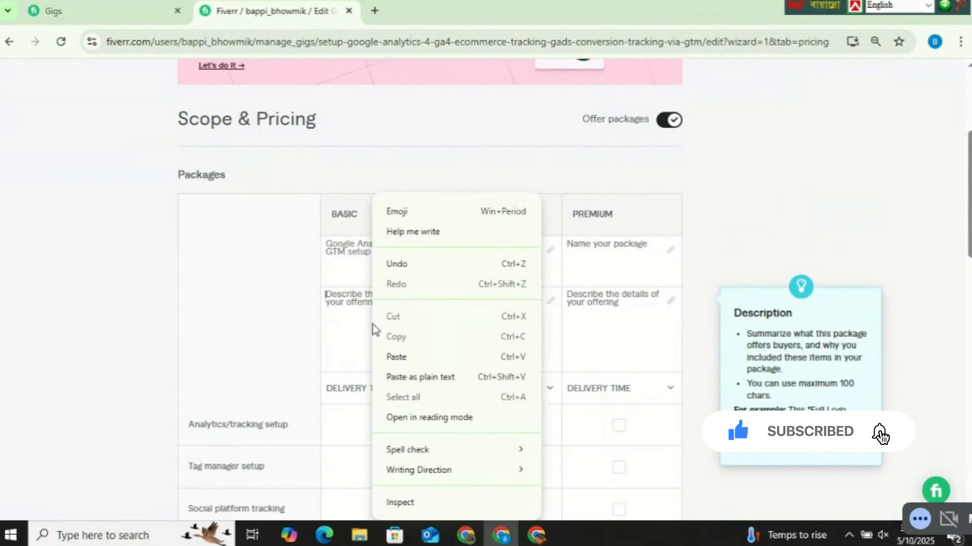
click(415, 359)
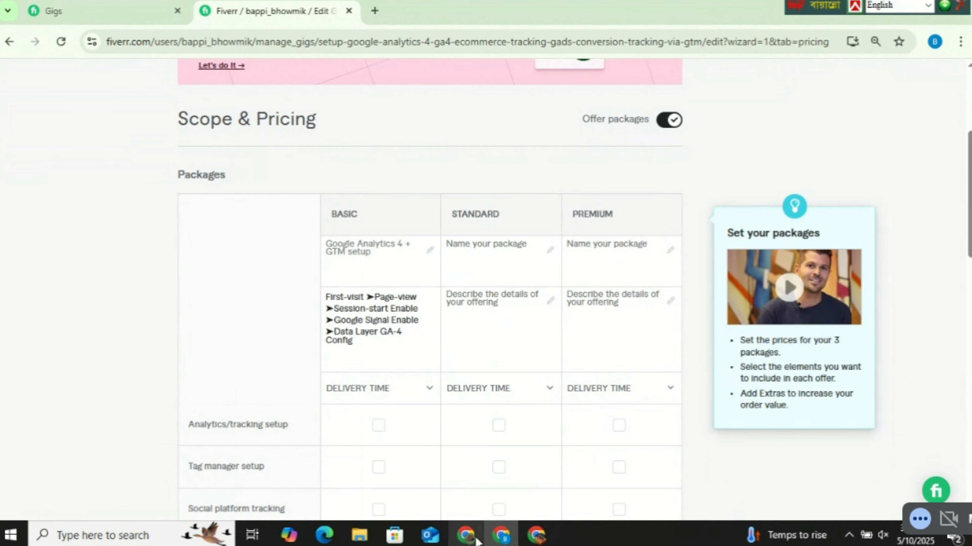
Check the Basic package details in the Google Docs document and set its delivery time in the Fiverr form to 1 day.
mouse_move(472, 539)
click(477, 503)
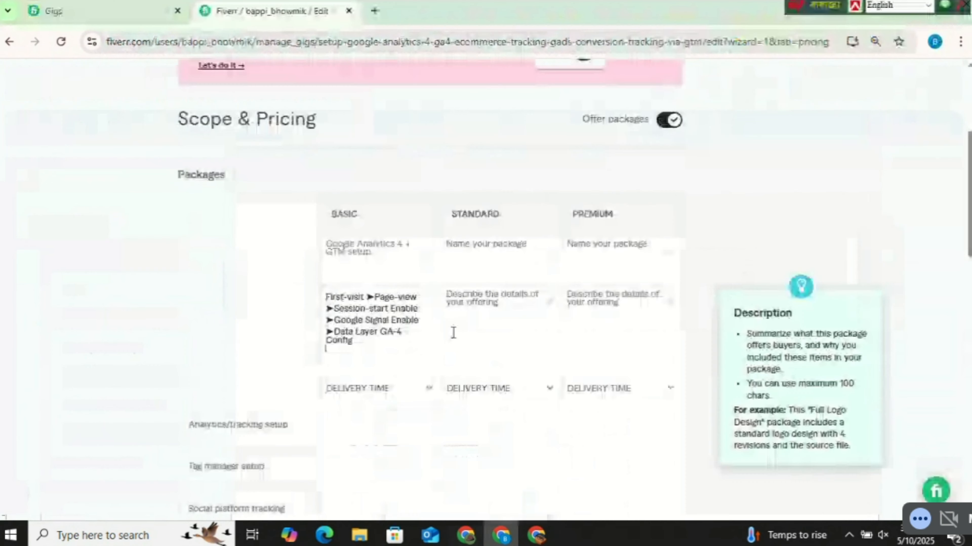
click(379, 394)
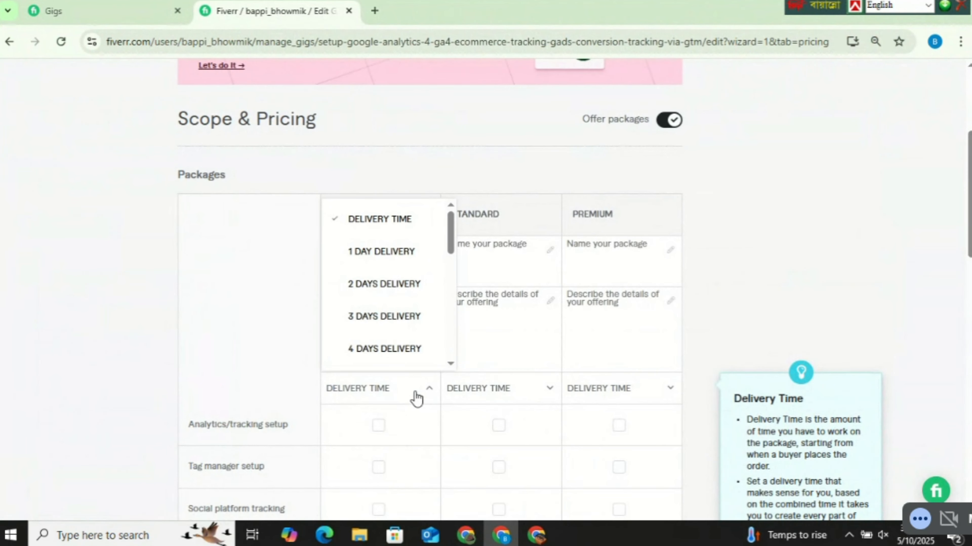
double_click(377, 249)
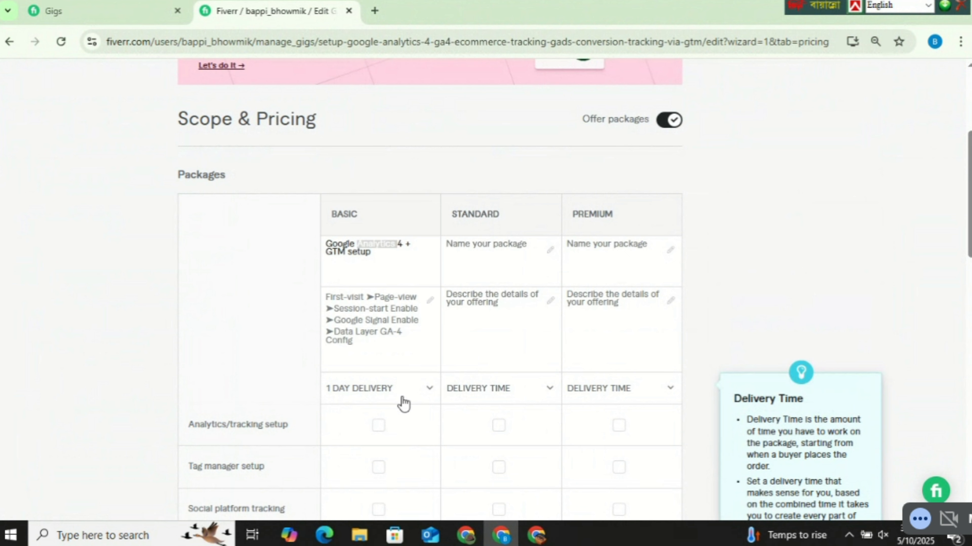
Include Tag manager setup, E-commerce purchase tracking and Analytics/tracking setup in the Basic package.
click(377, 426)
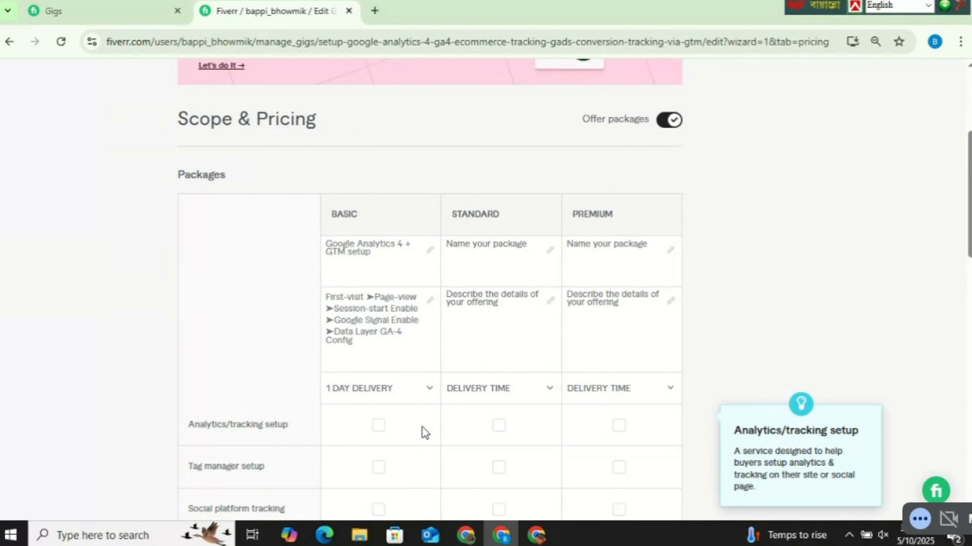
scroll(423, 435, down, 3)
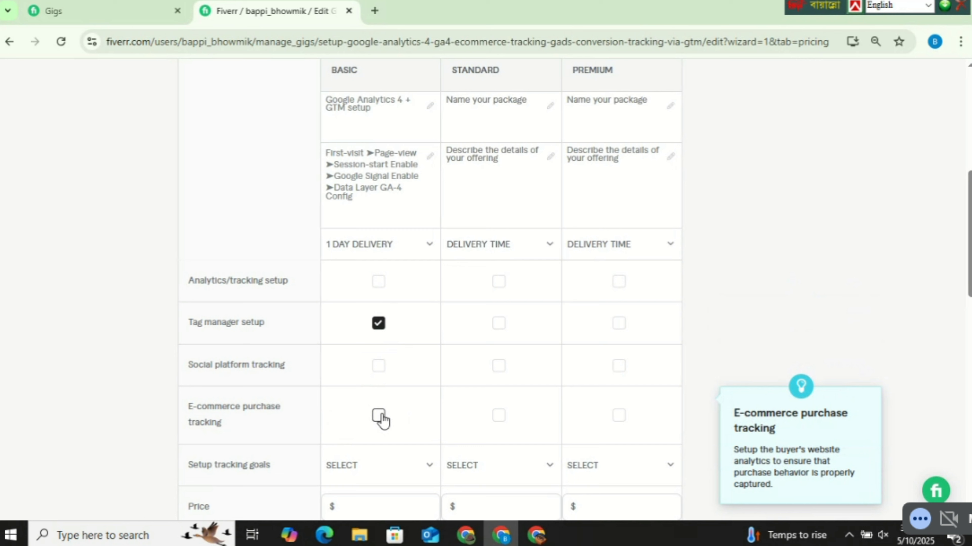
click(379, 416)
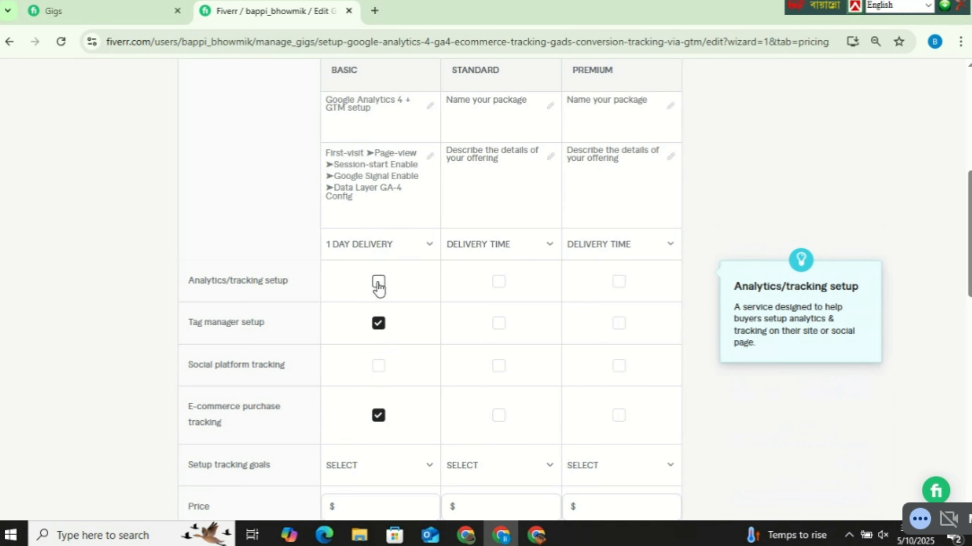
click(379, 283)
Set the Basic package's price to $15 and its number of setup tracking goals to 3.
scroll(401, 354, down, 2)
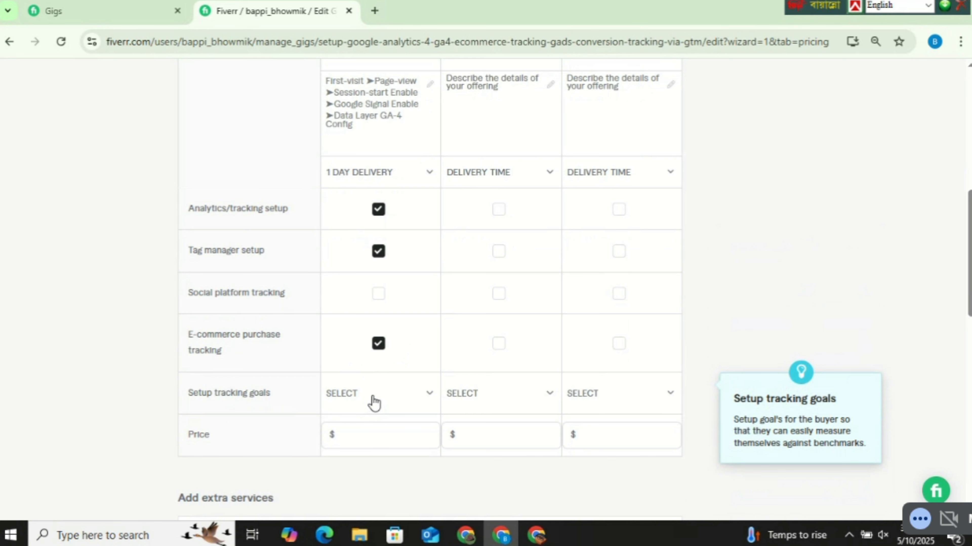
click(353, 436)
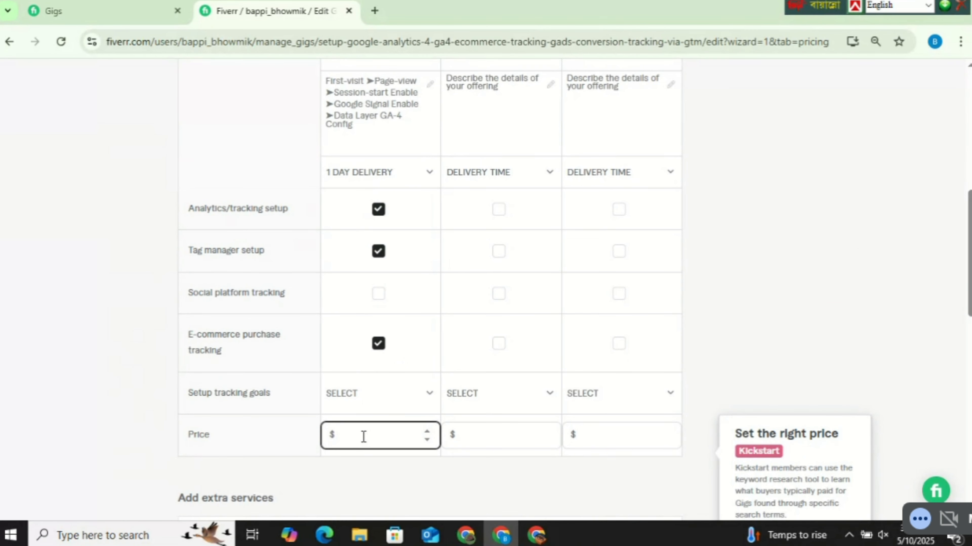
text(1)
key(BackSpace)
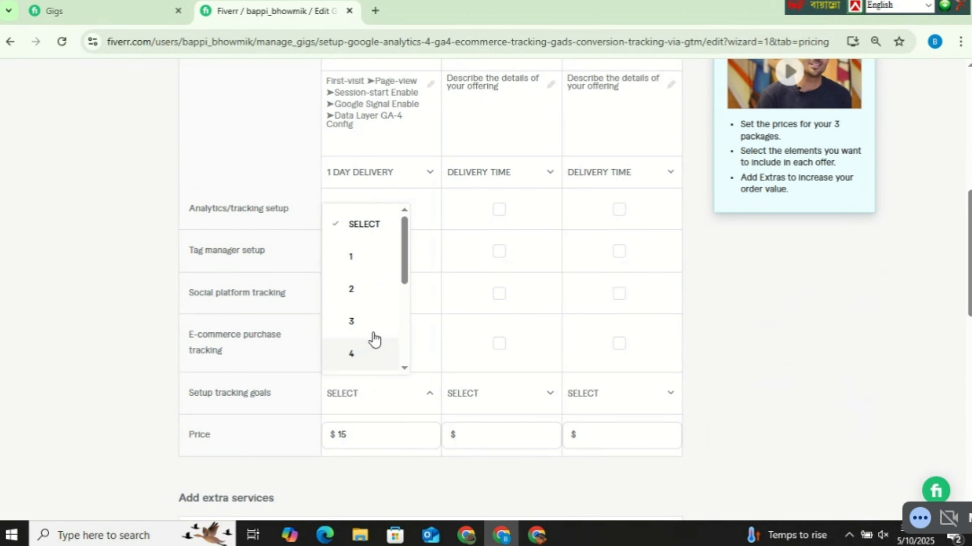
scroll(394, 322, down, 4)
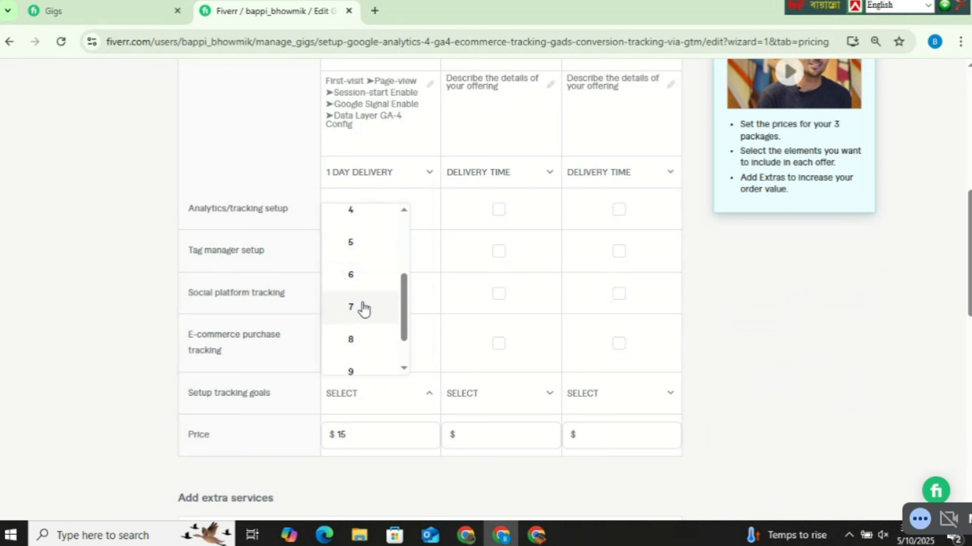
scroll(367, 310, up, 4)
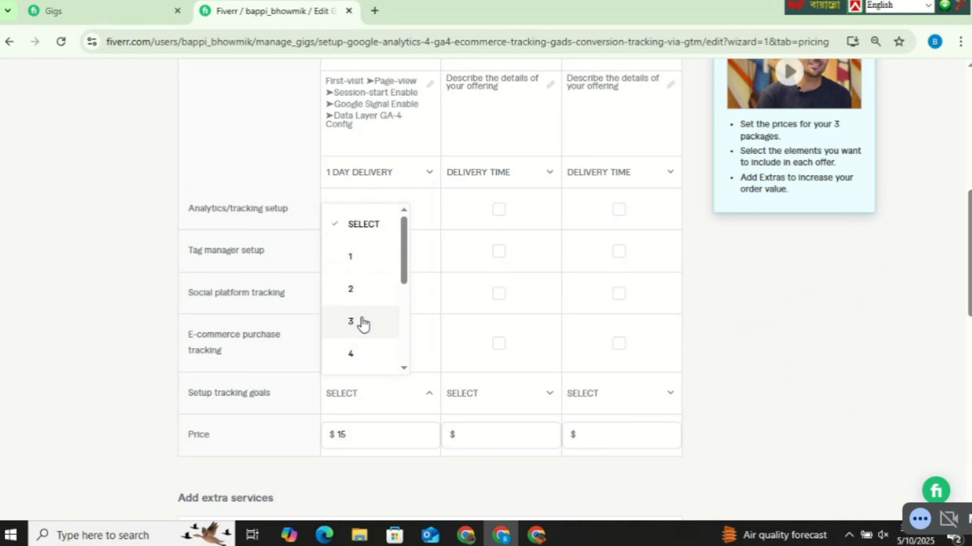
click(363, 326)
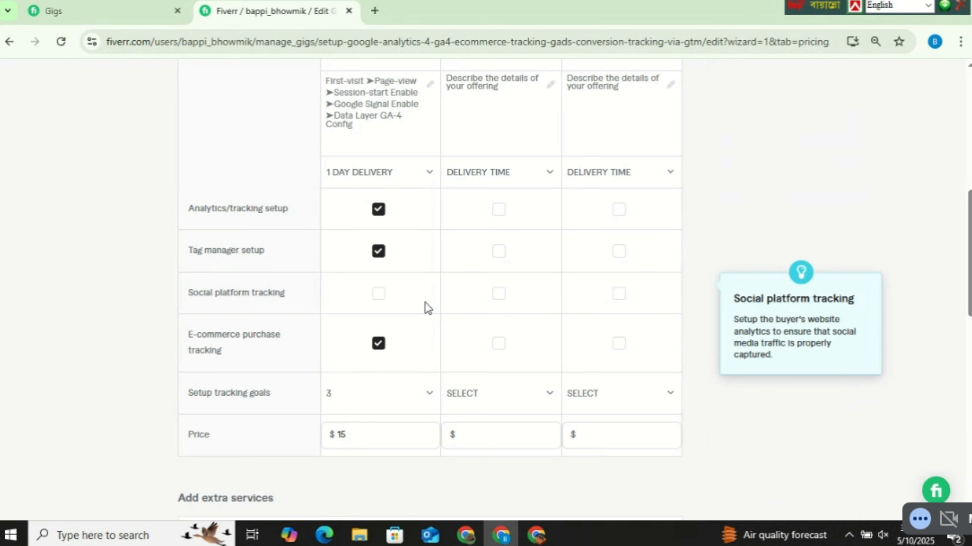
Name the Standard package "Basic + Enhanced Measurement Events" with the title copied from the Google Docs document.
scroll(425, 303, up, 5)
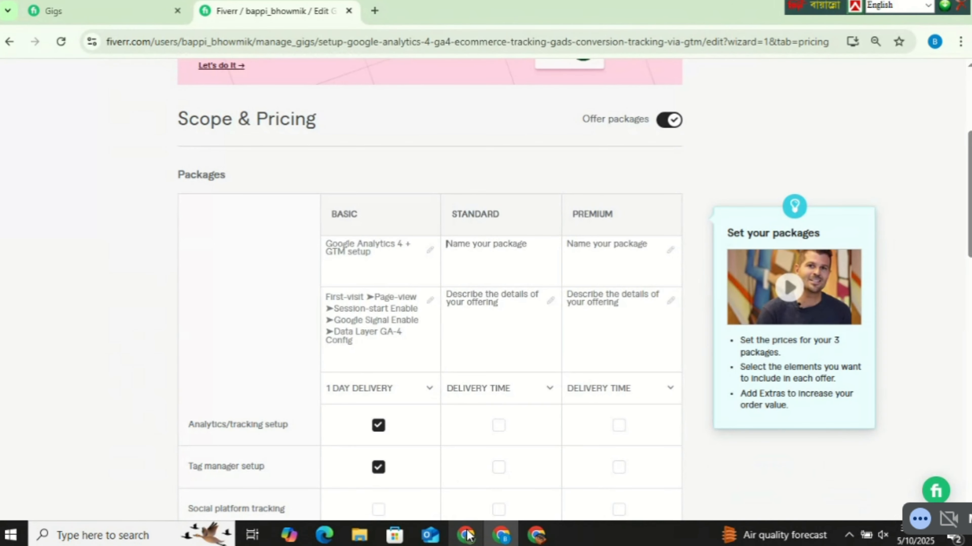
mouse_move(467, 536)
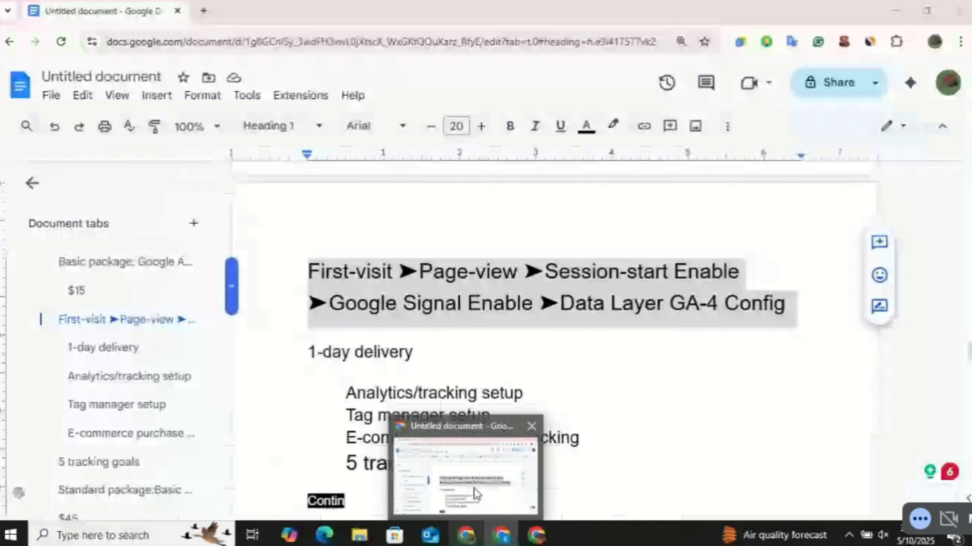
click(474, 490)
scroll(488, 344, down, 6)
drag(491, 325, 680, 347)
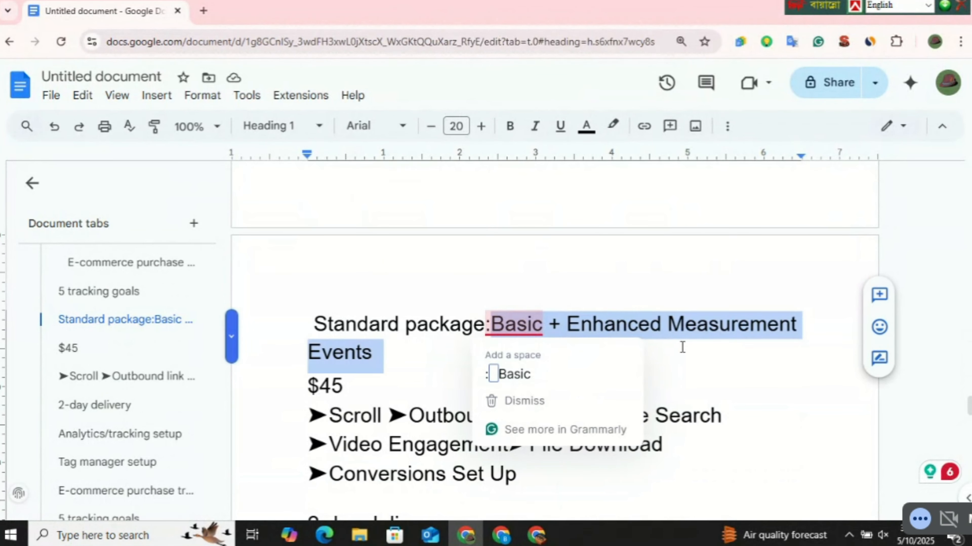
right_click(679, 359)
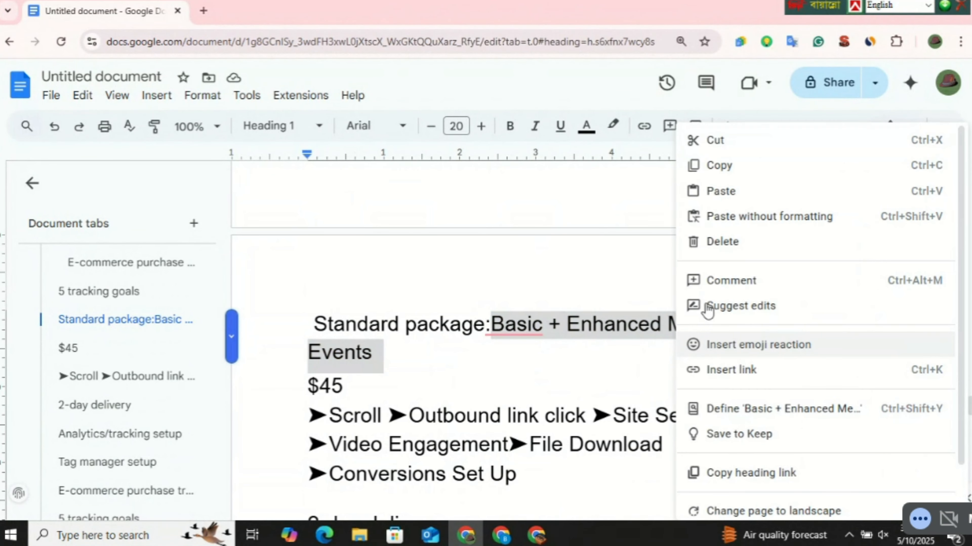
click(746, 168)
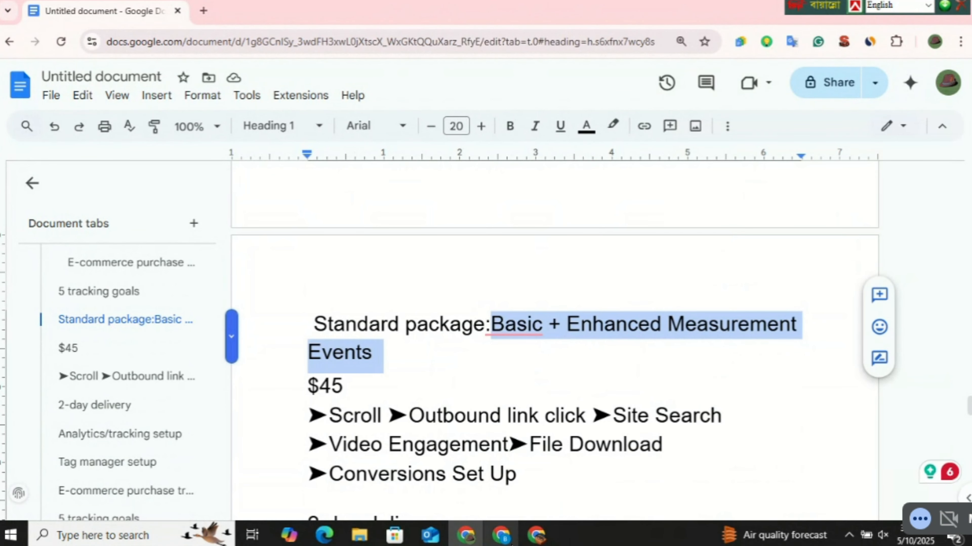
mouse_move(501, 535)
click(497, 489)
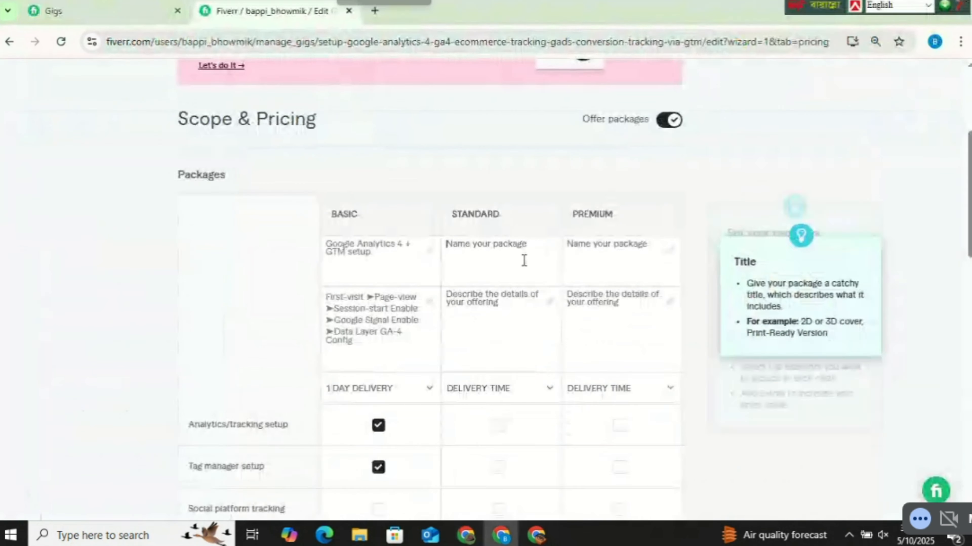
right_click(508, 255)
click(550, 359)
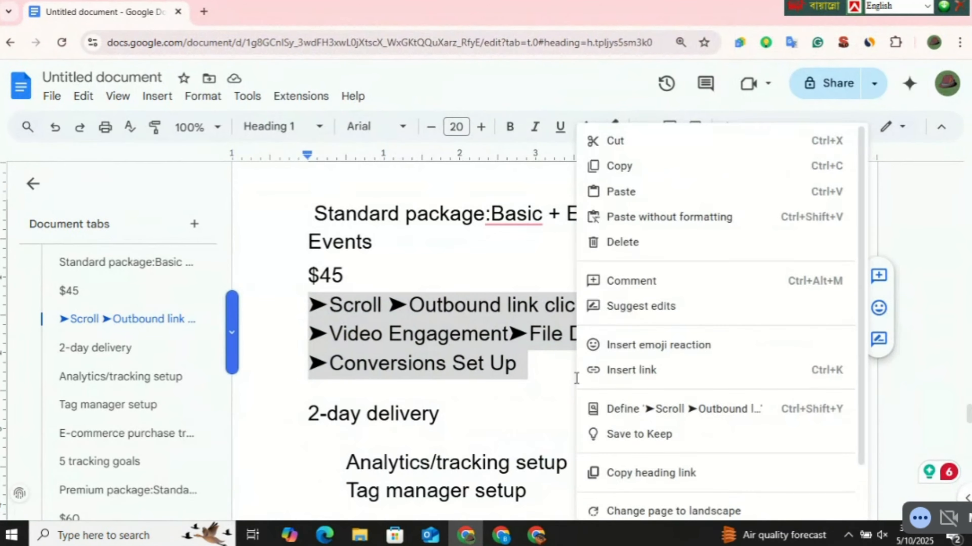
Fill the Standard package description with the copied list running from "➤Scroll ➤Outbound link click" to "➤Conversions Set Up" in the Google Docs document.
click(655, 165)
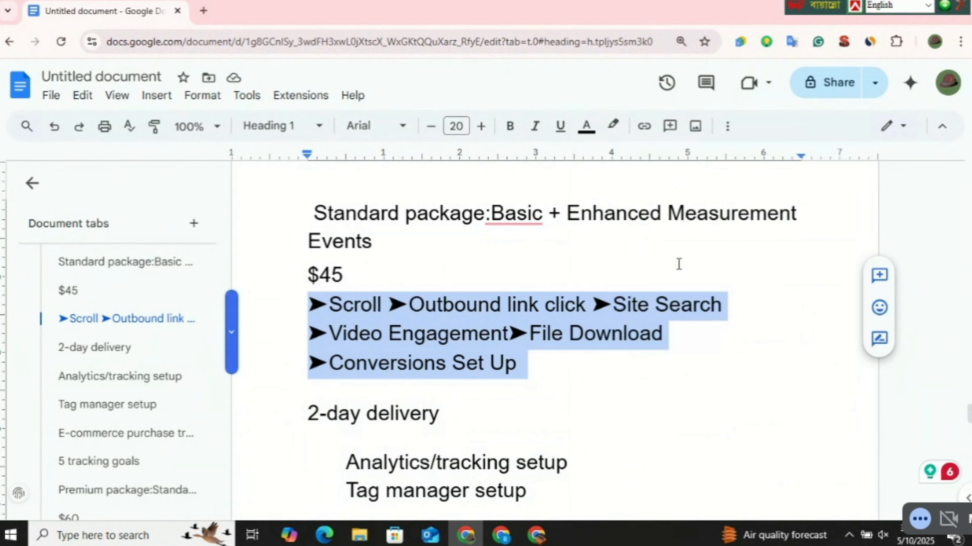
mouse_move(501, 536)
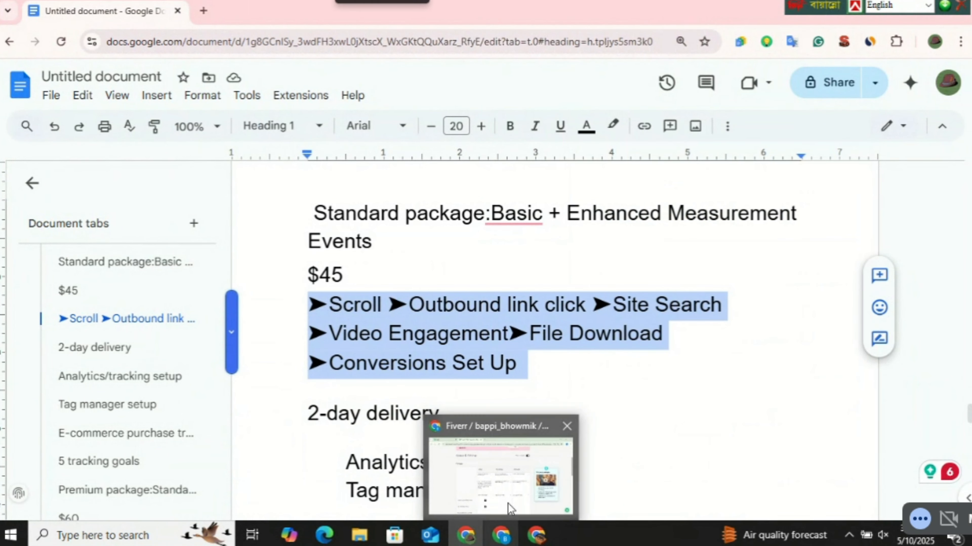
click(508, 503)
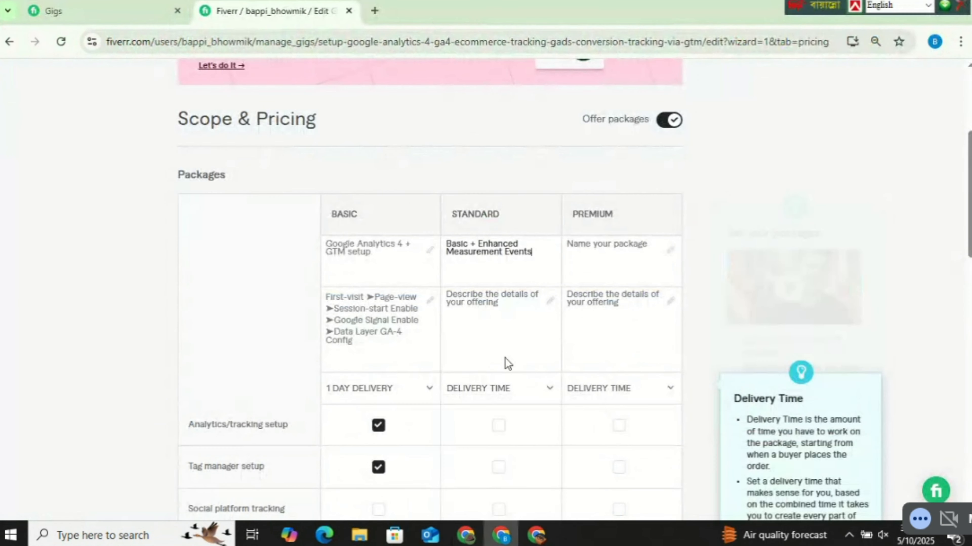
click(496, 338)
right_click(497, 332)
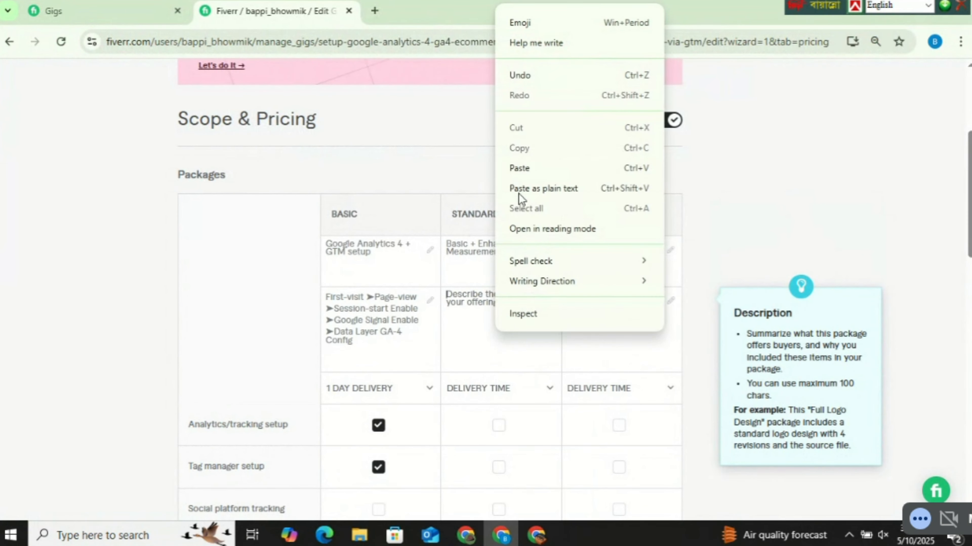
click(530, 167)
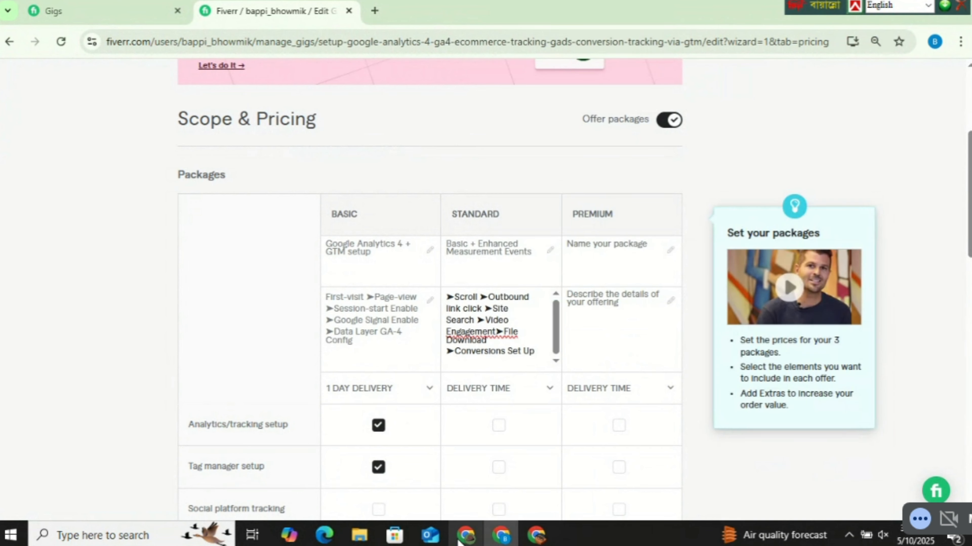
Check the Standard package details in Google Docs, then include Tag manager setup and set 2 days delivery for it in the Fiverr form.
mouse_move(463, 540)
click(467, 498)
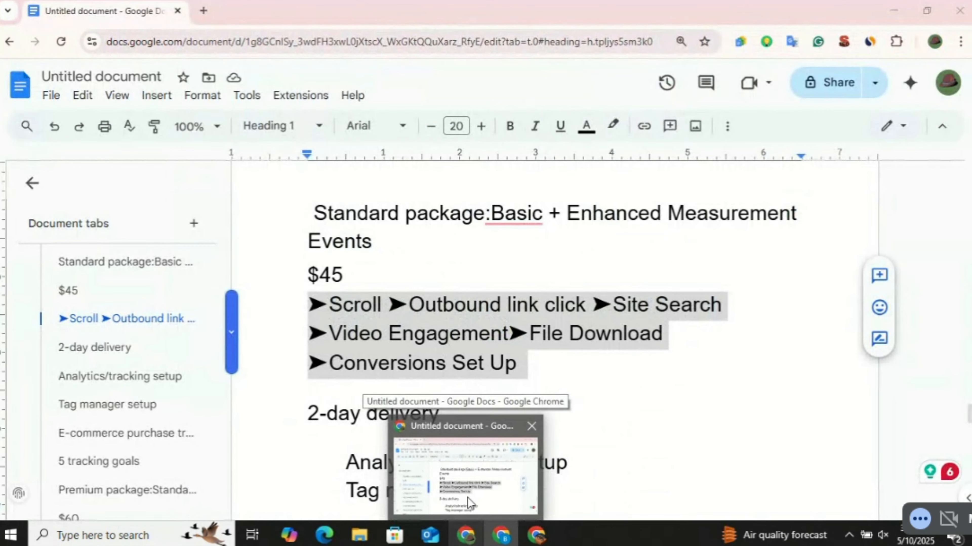
click(467, 498)
scroll(572, 411, down, 3)
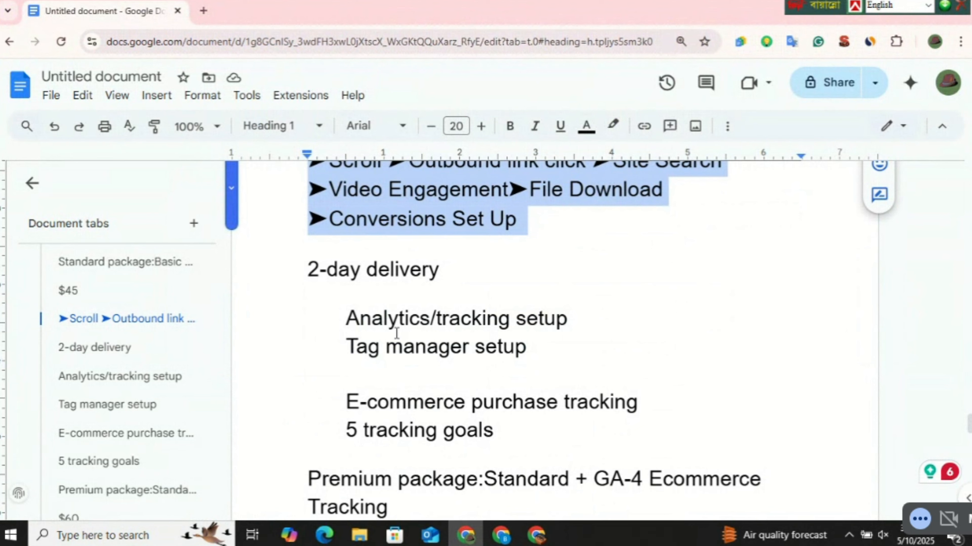
click(501, 535)
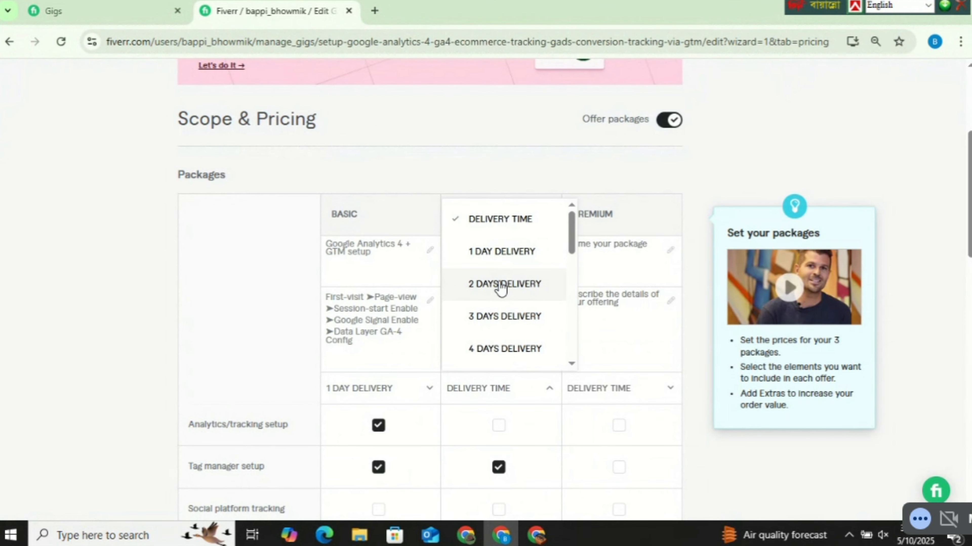
click(501, 287)
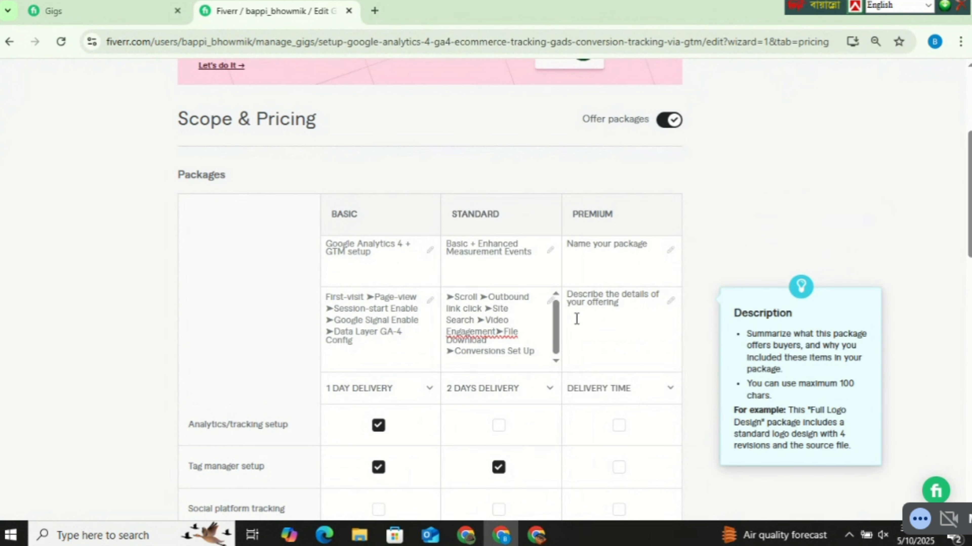
scroll(572, 321, down, 2)
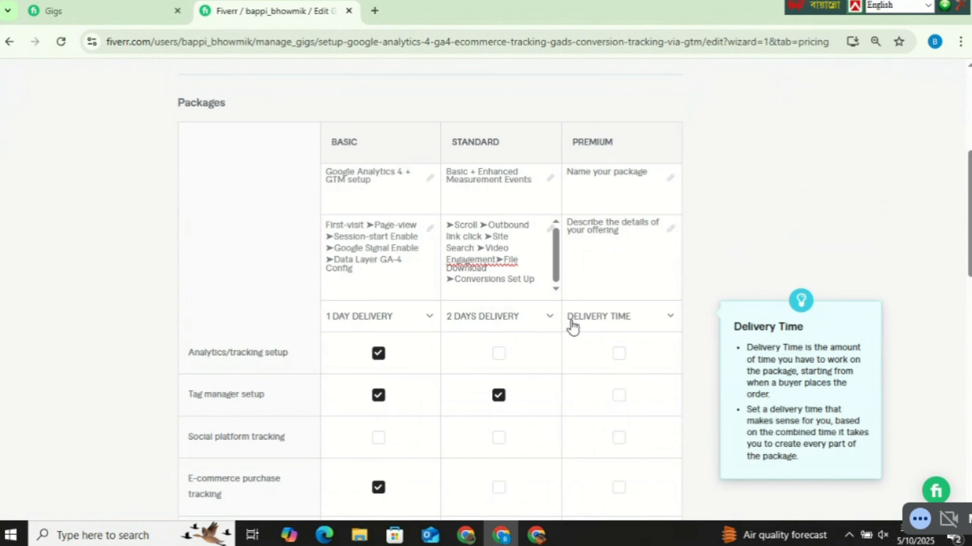
Set the Standard package to 3 days delivery and include Analytics/tracking setup and E-commerce purchase tracking in it.
click(546, 318)
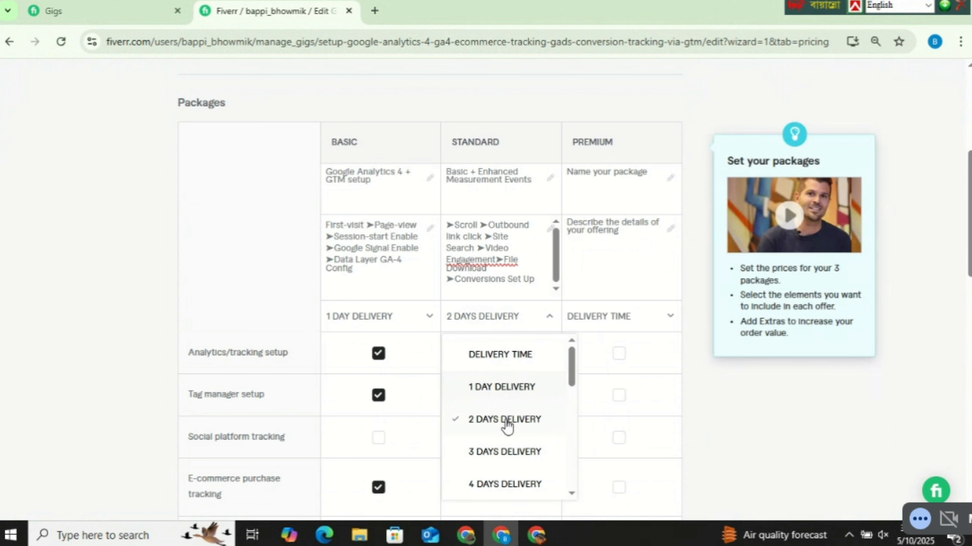
click(501, 458)
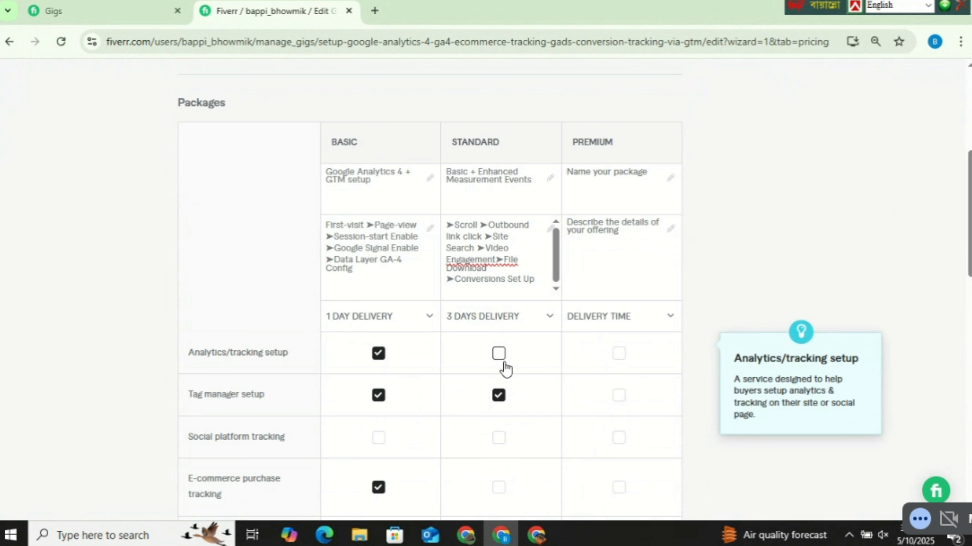
click(499, 354)
scroll(523, 414, down, 2)
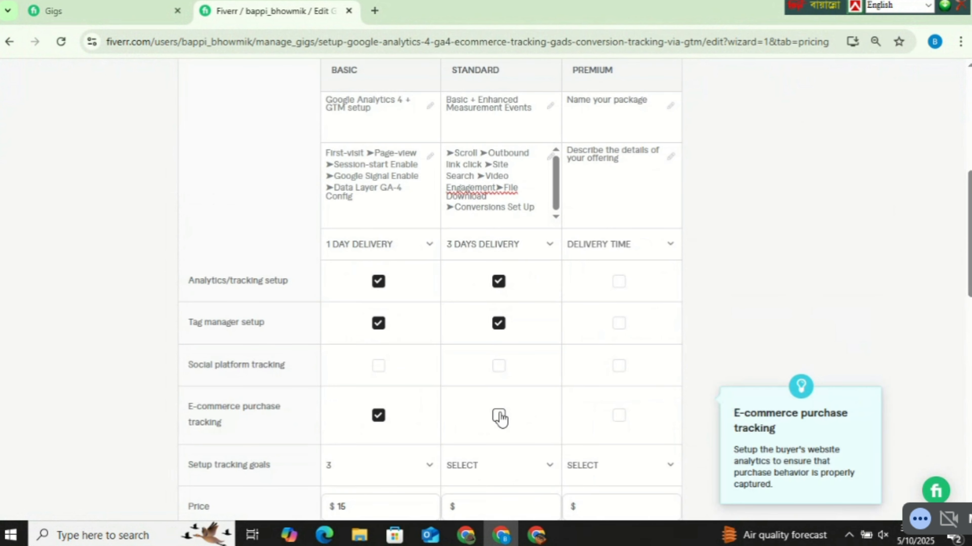
scroll(524, 413, down, 2)
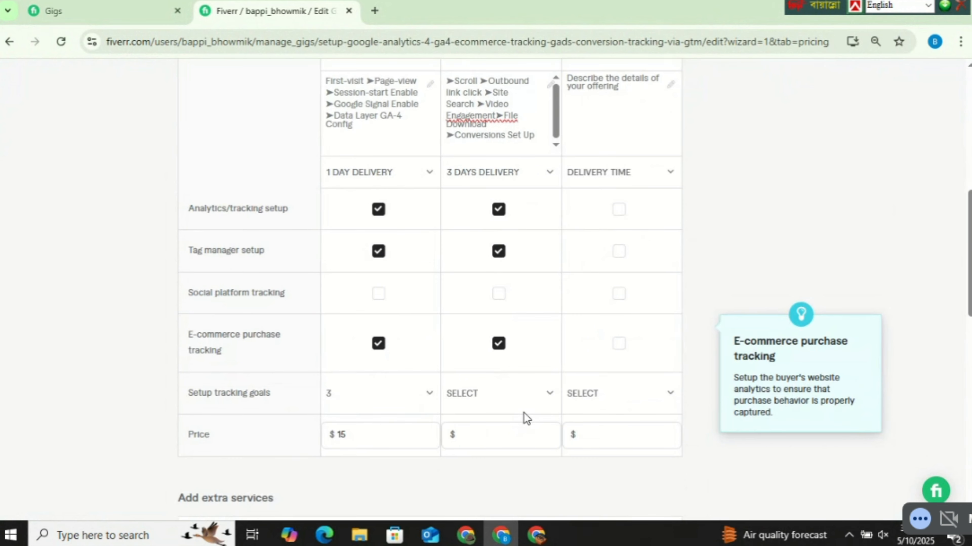
Set the Standard package's number of setup tracking goals to 5 and its price to $25.
click(496, 430)
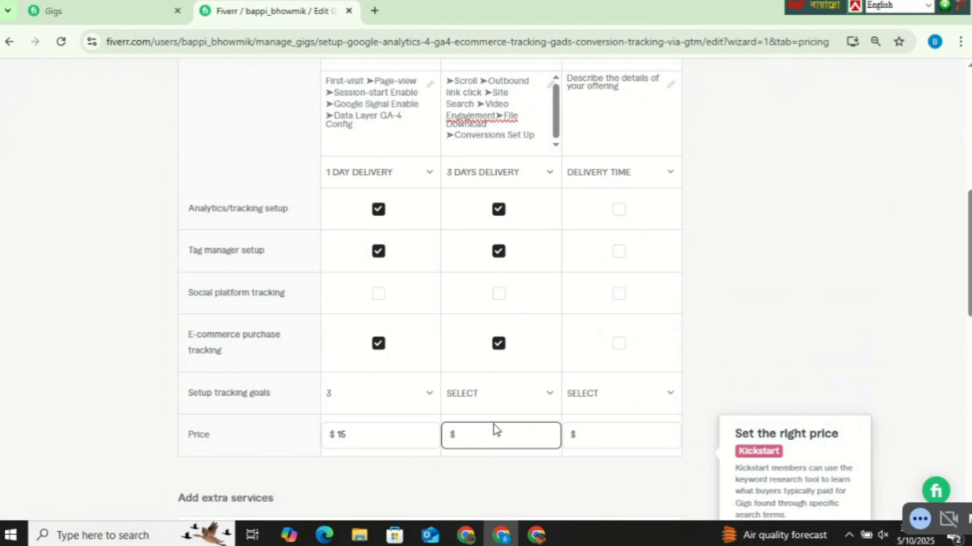
click(495, 402)
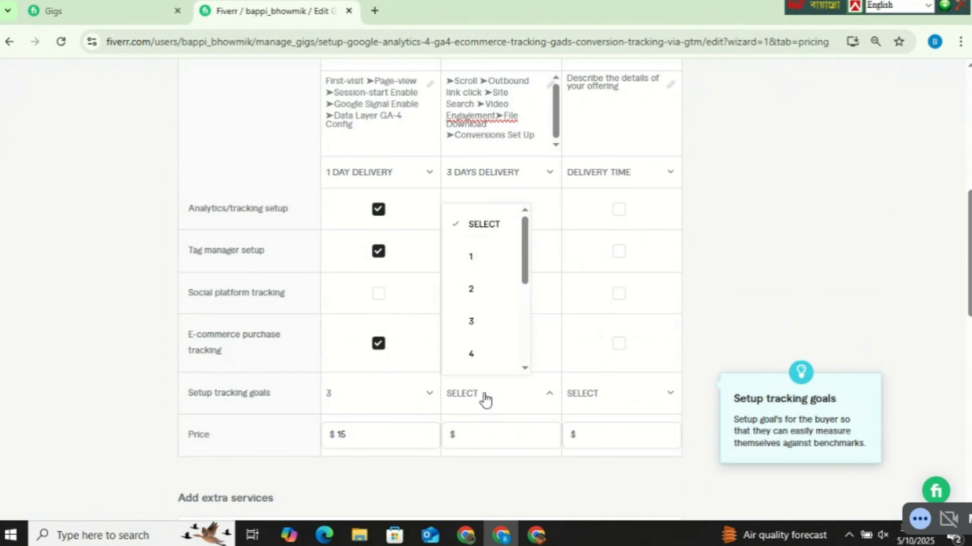
click(531, 400)
scroll(512, 334, down, 2)
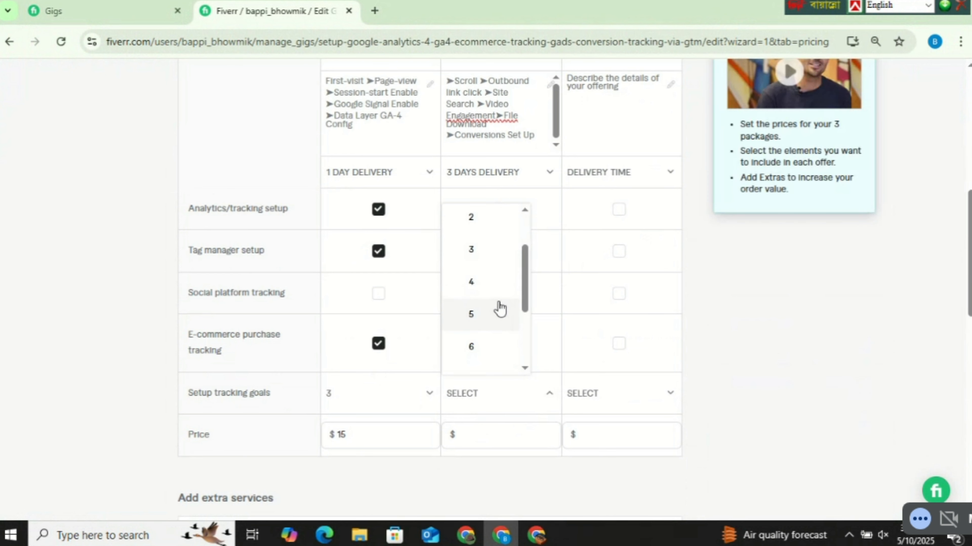
click(496, 318)
Name the Premium package "Standard + GA-4 Ecommerce Tracking".
scroll(533, 417, up, 3)
click(612, 252)
text(Standard + GA-4 Ecommerce Tracking)
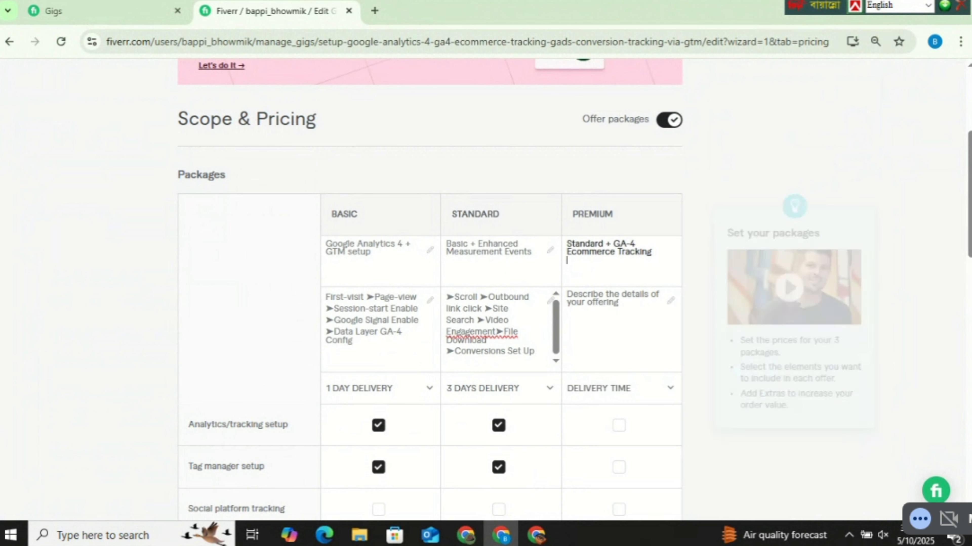
Fill the Premium package description with the list from "➤View-item➤Add-to-Cart" to "➤E-commerce reporting ➤" in the Google Docs document.
mouse_move(473, 542)
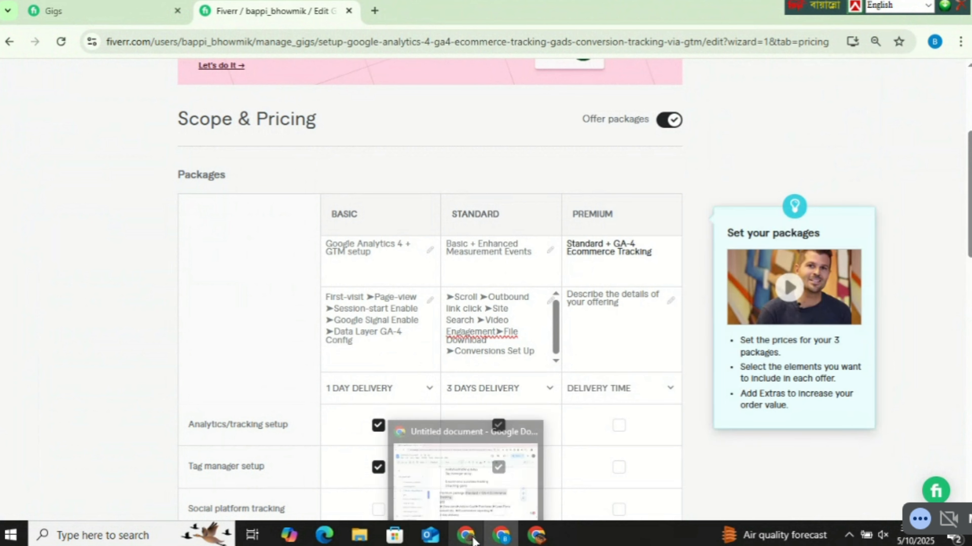
click(467, 478)
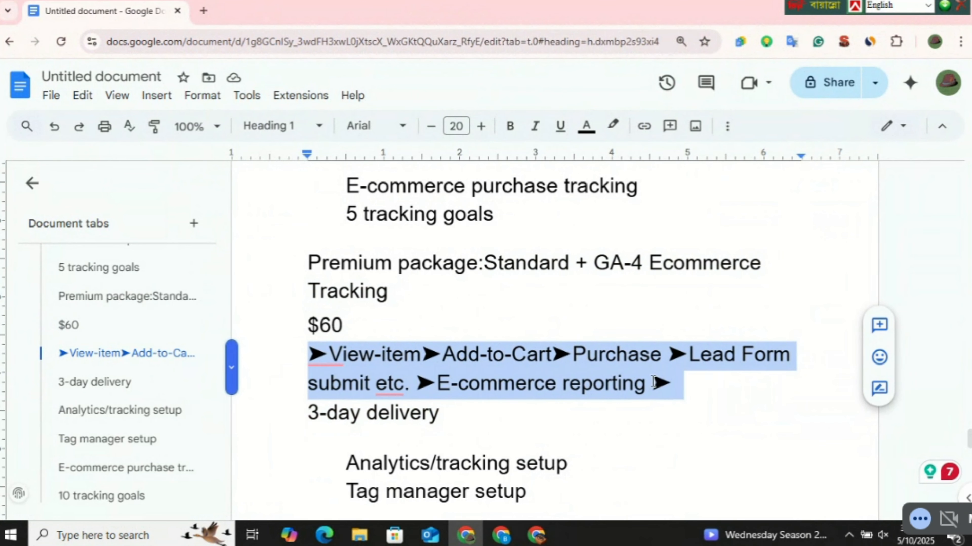
key(alt+Tab)
right_click(612, 335)
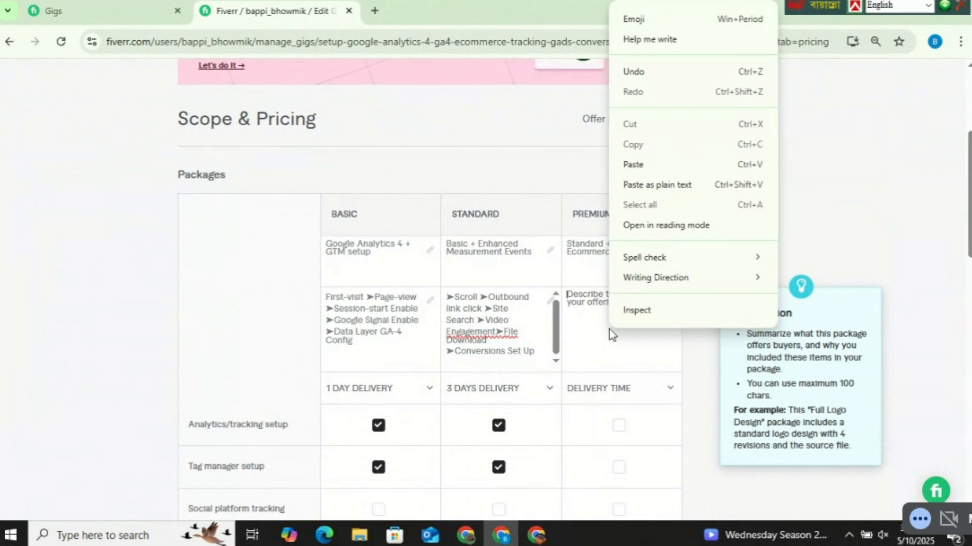
click(634, 165)
Set the Premium package's delivery time to 5 days.
click(650, 389)
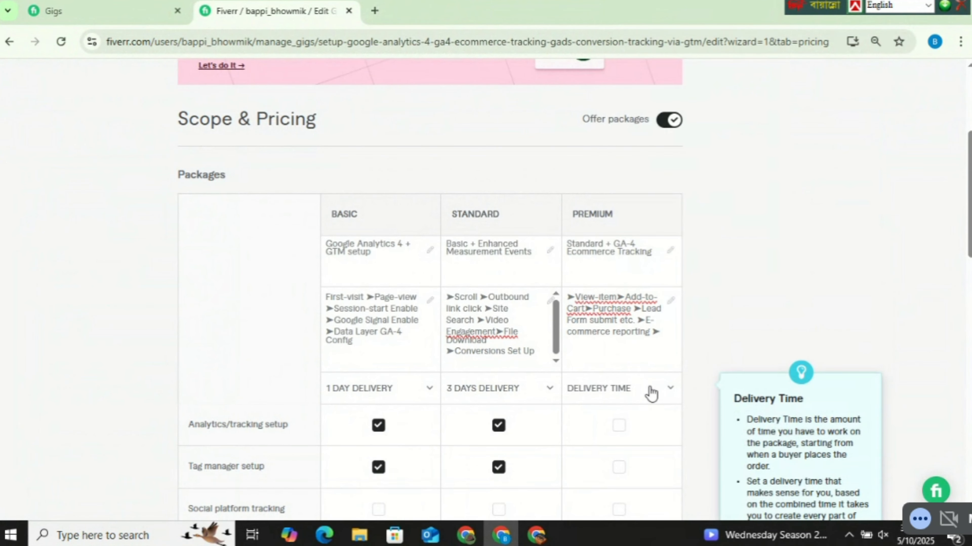
scroll(630, 345, down, 2)
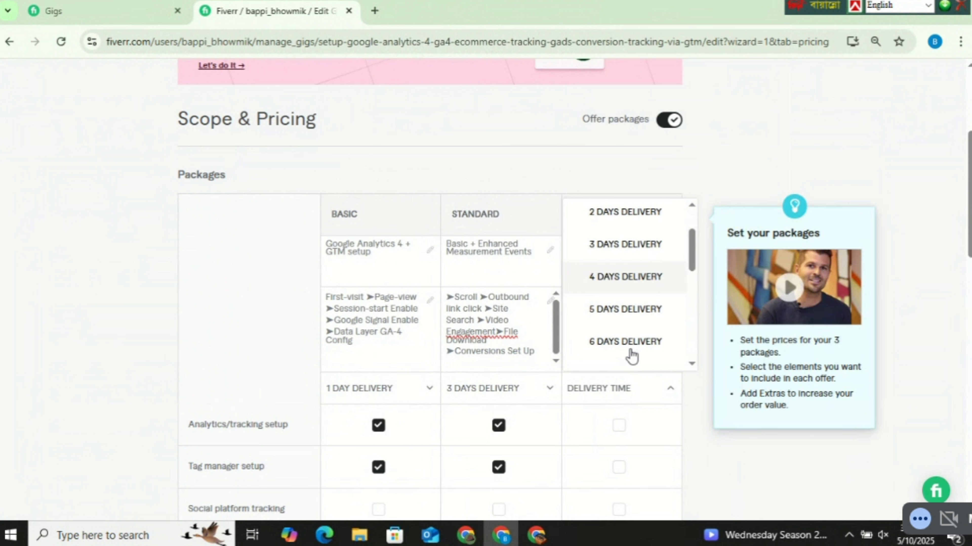
click(630, 310)
Include Analytics/tracking setup, Tag manager setup and E-commerce purchase tracking in the Premium package, and open its price for entry.
scroll(674, 459, down, 1)
scroll(674, 459, down, 2)
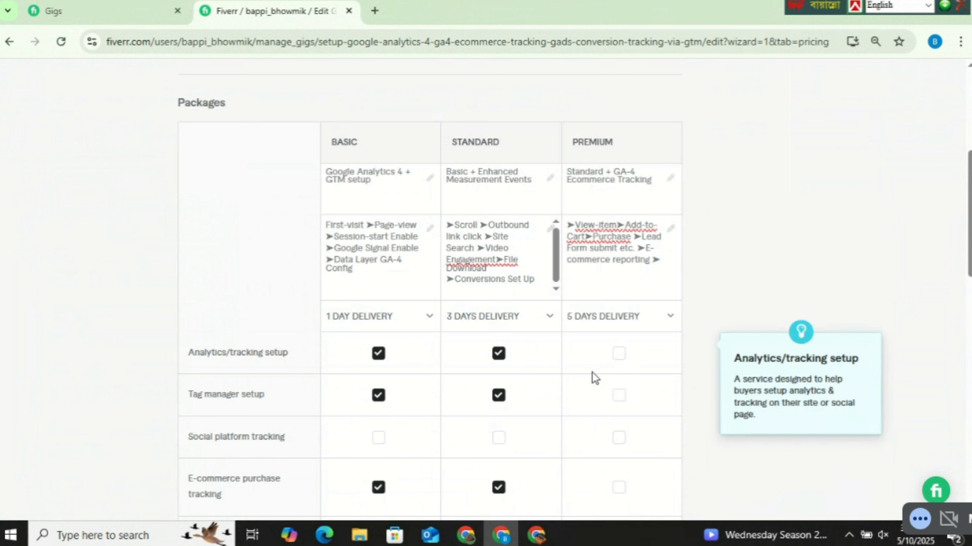
click(619, 356)
scroll(647, 417, down, 3)
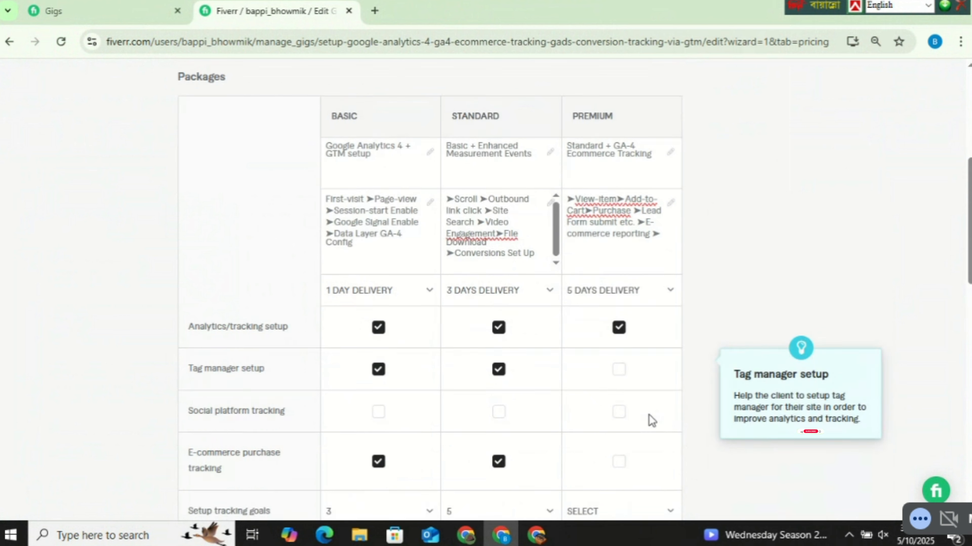
click(618, 325)
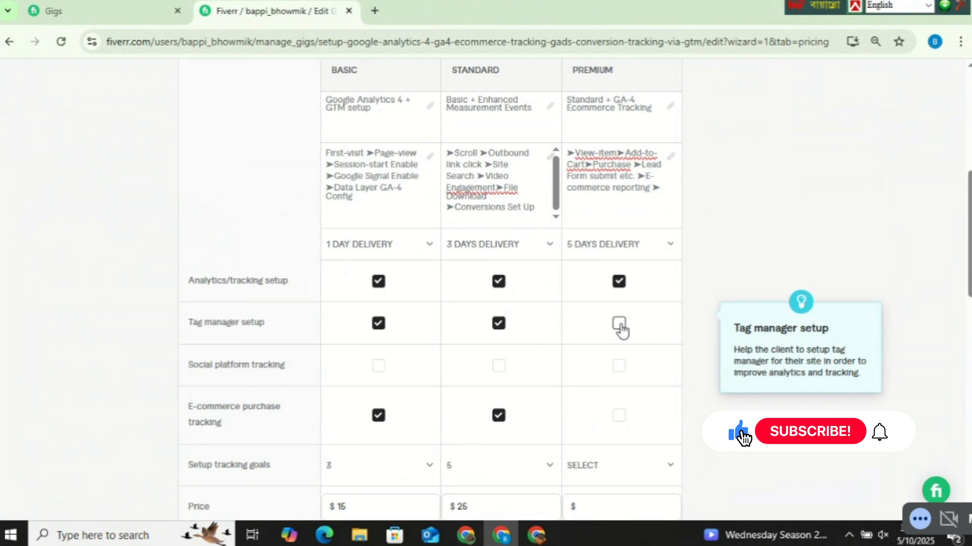
scroll(636, 400, down, 3)
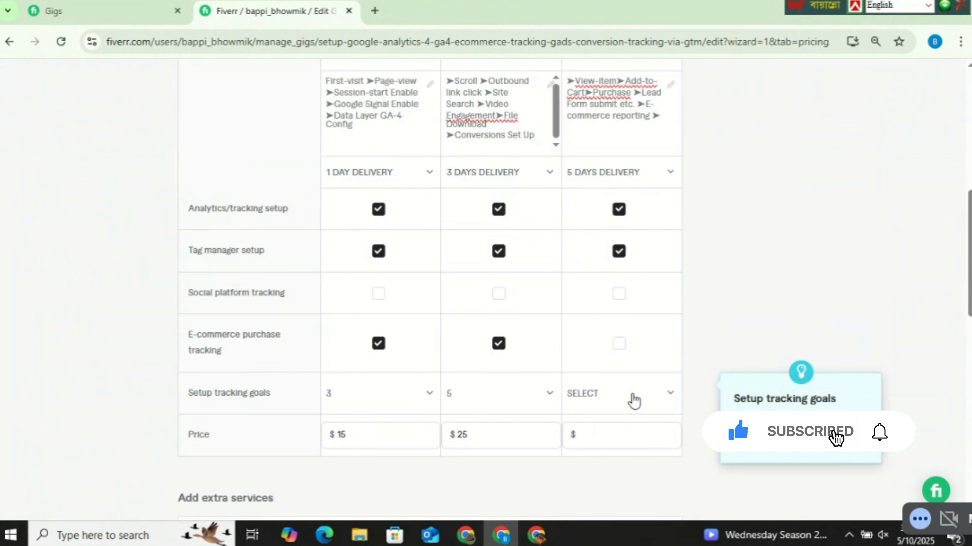
click(623, 377)
click(626, 434)
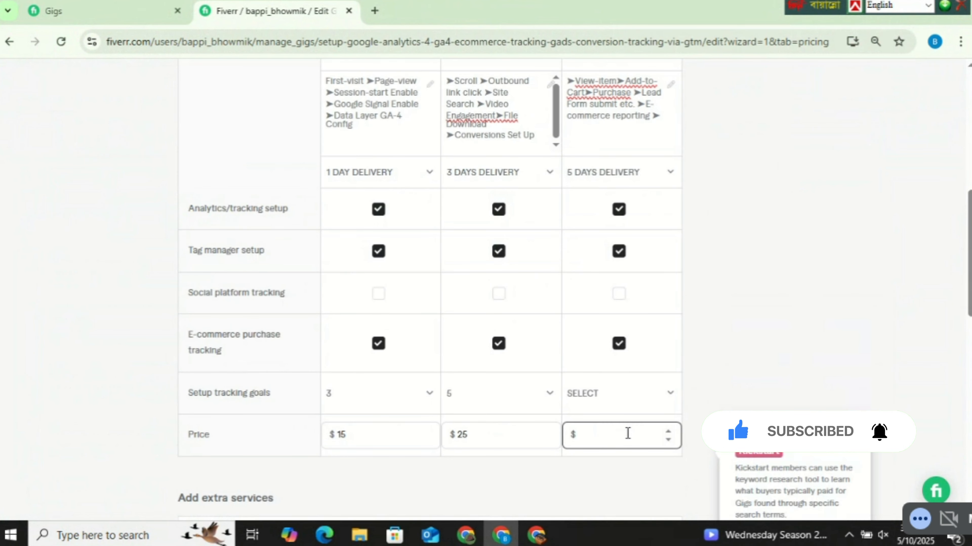
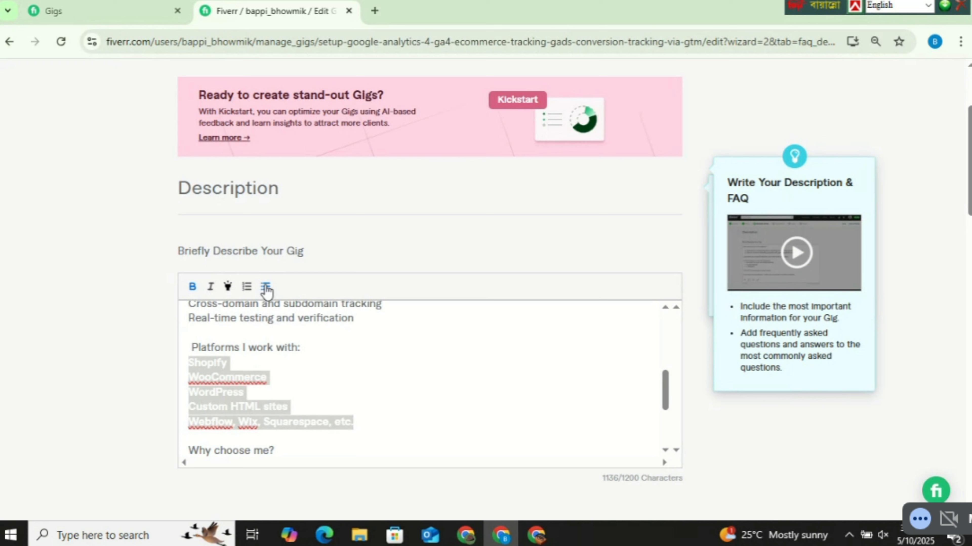
Format the platforms from Shopify to "Webflow, Wix, Squarespace, etc." as a bulleted list and bold "Google Analytics 4" in the description's introduction.
click(267, 287)
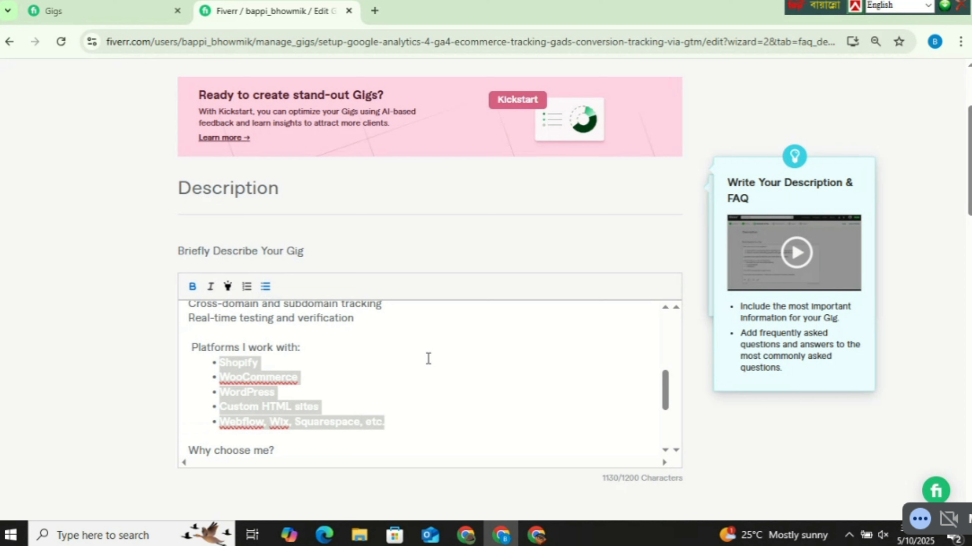
scroll(428, 359, up, 6)
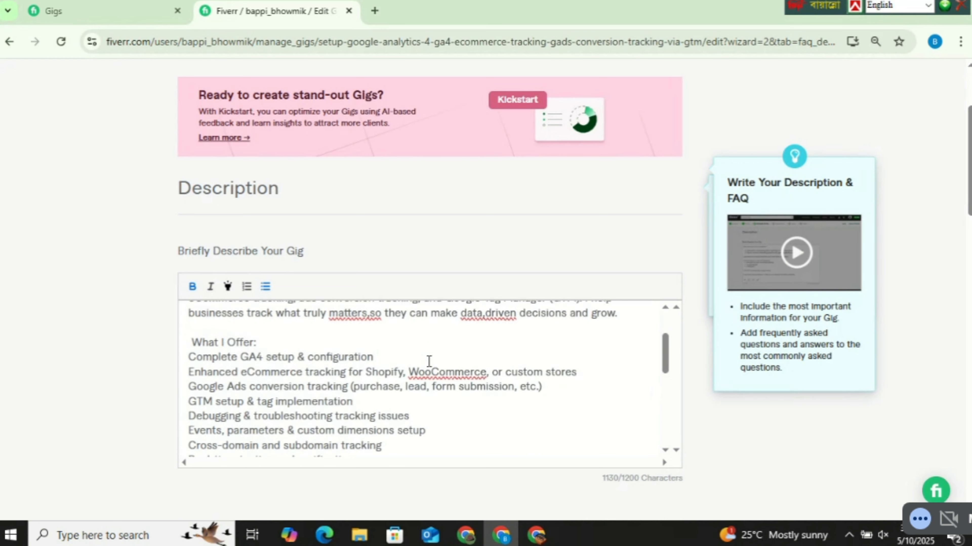
scroll(428, 361, up, 2)
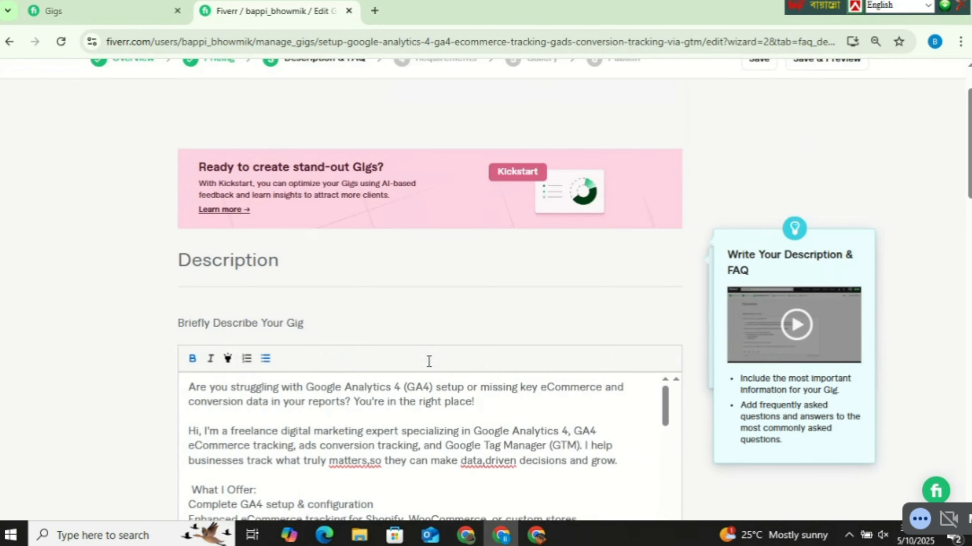
scroll(428, 362, down, 2)
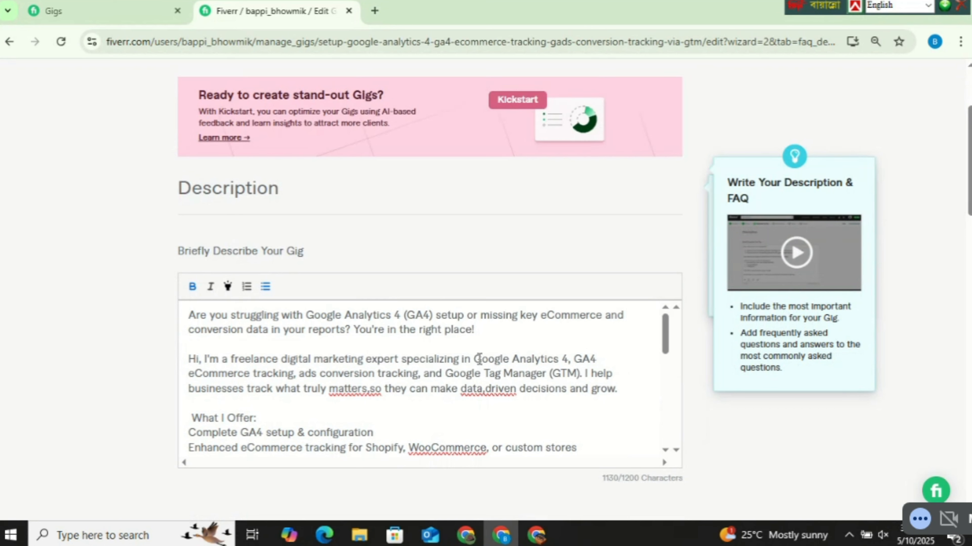
drag(475, 359, 567, 361)
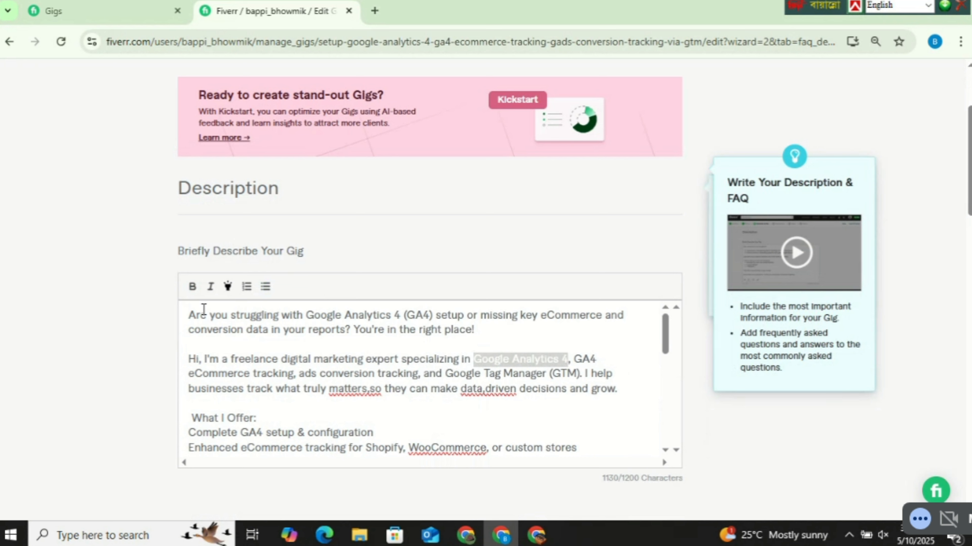
click(192, 291)
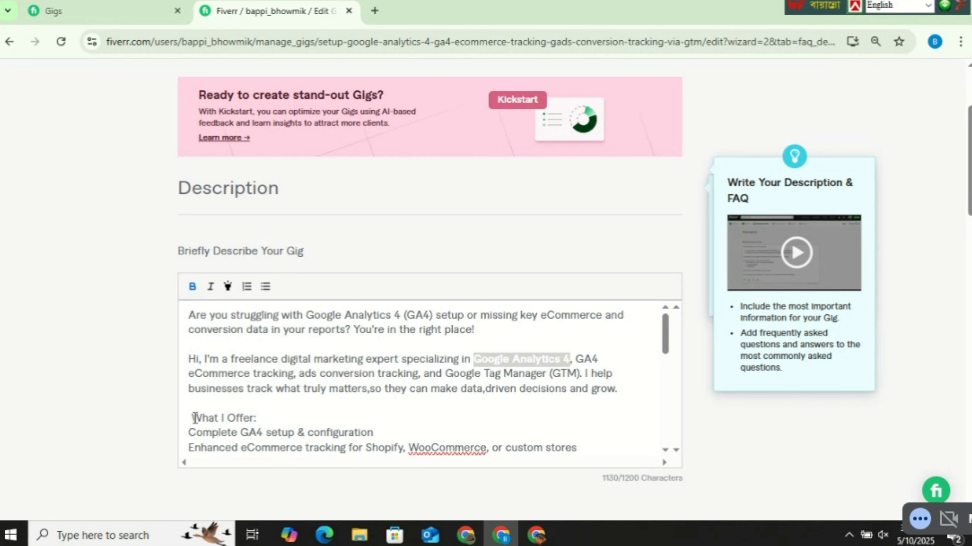
Make the "What I Offer:" heading in the gig description bold.
drag(194, 418, 253, 418)
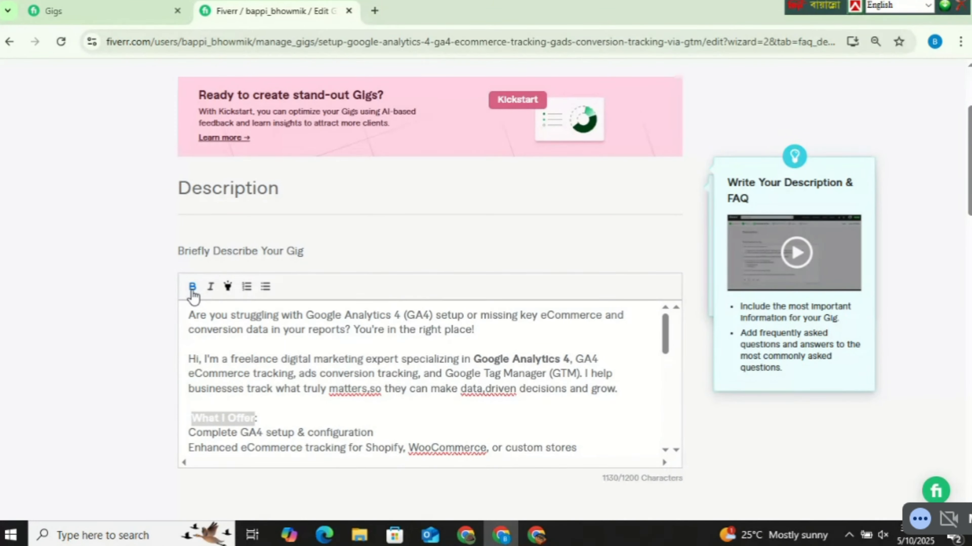
click(267, 417)
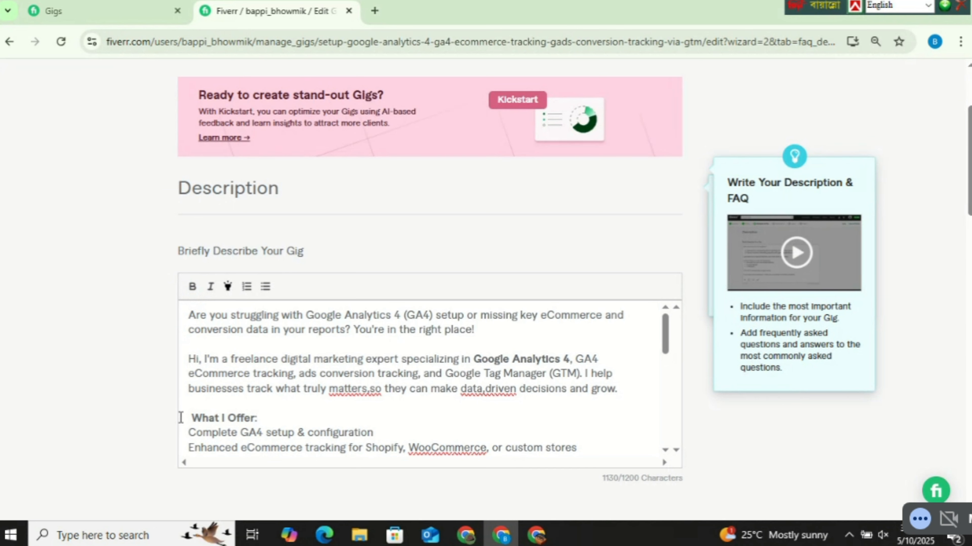
click(189, 418)
shift+click(264, 419)
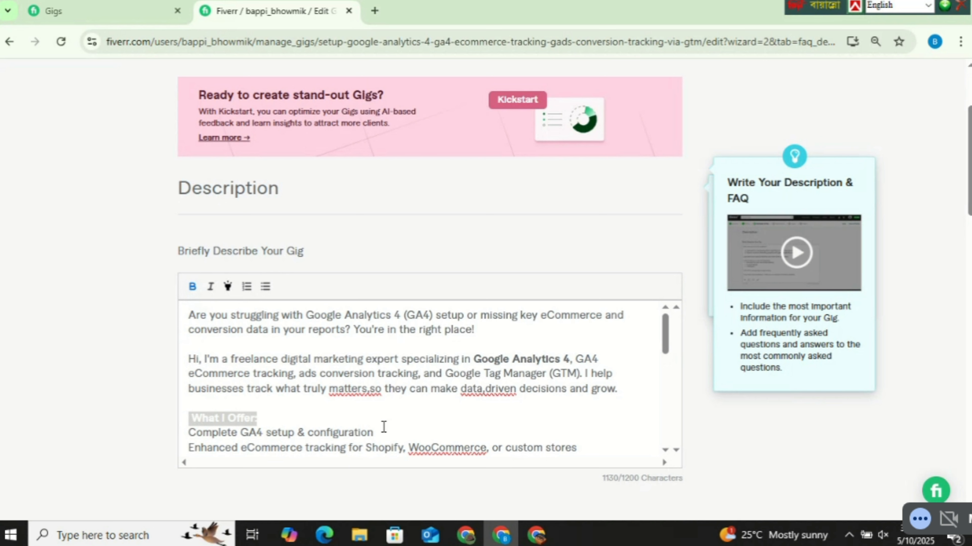
click(355, 421)
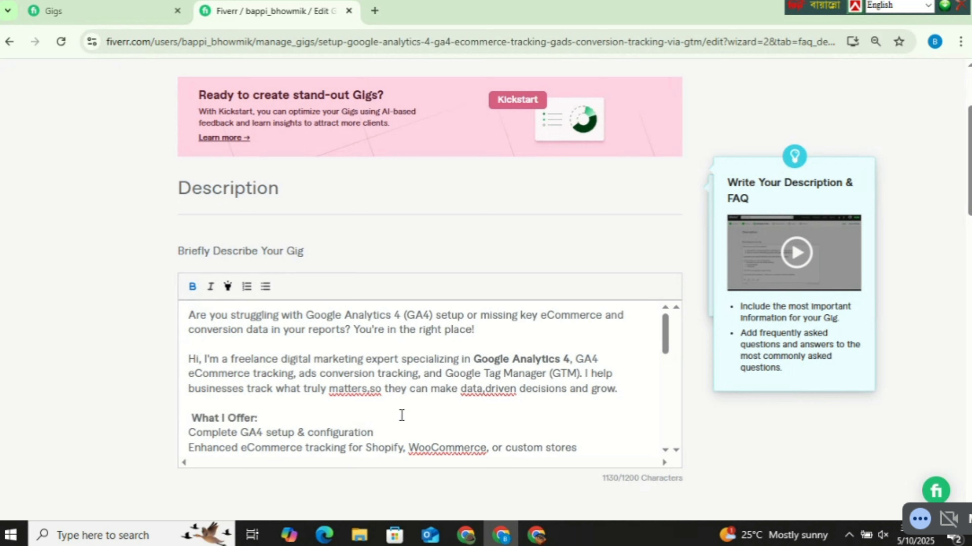
Make the "Platforms I work with:" heading above the bulleted platform list bold.
scroll(401, 416, down, 4)
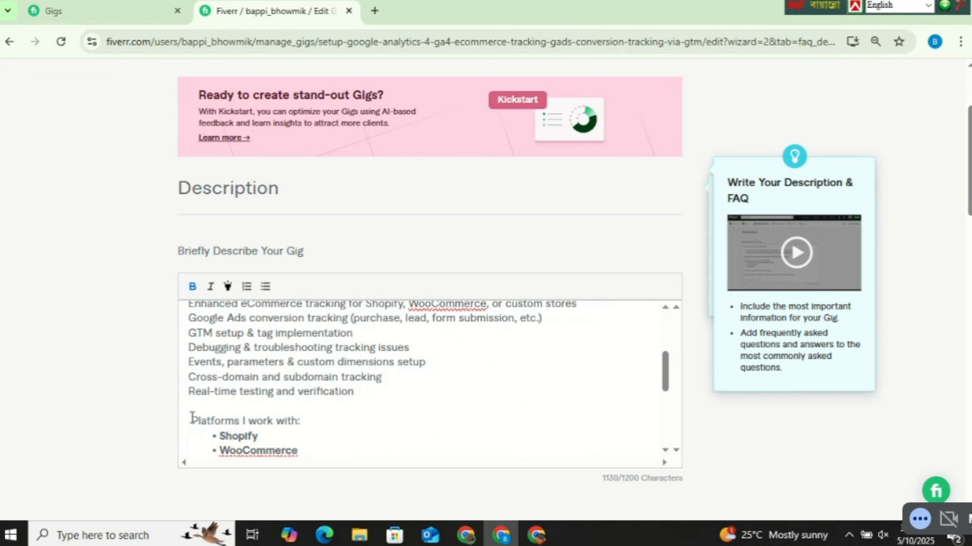
scroll(192, 419, down, 2)
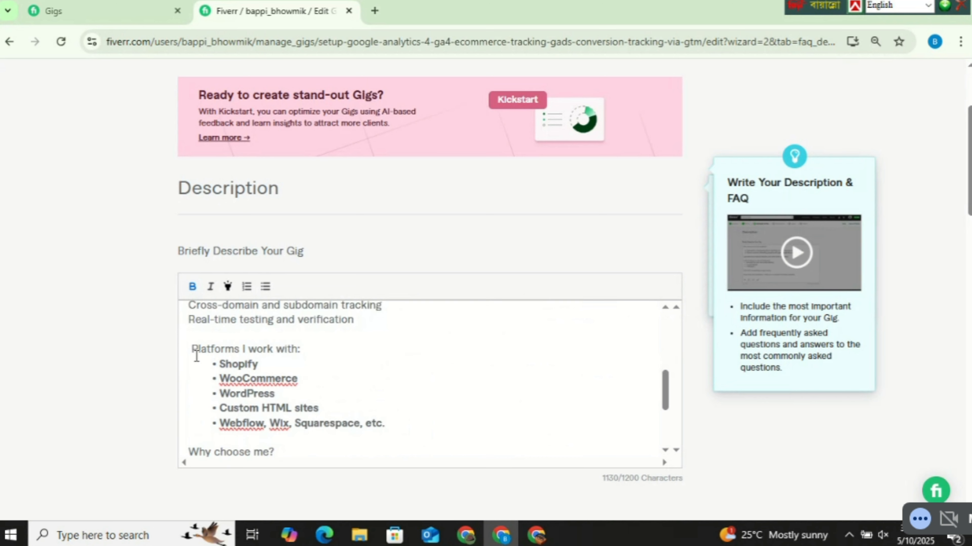
drag(191, 348, 312, 351)
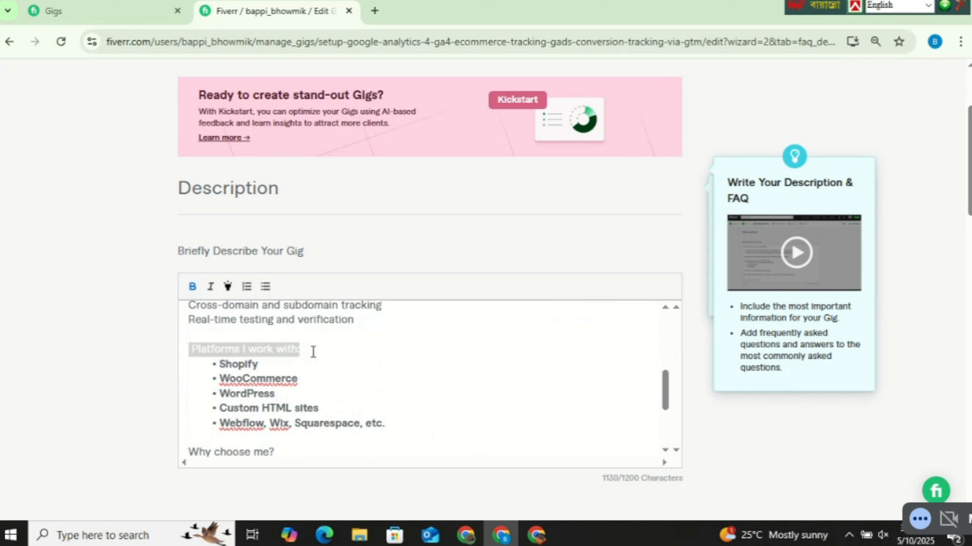
click(192, 286)
click(366, 360)
Make the "Why choose me?" heading in the gig description bold.
scroll(365, 363, down, 2)
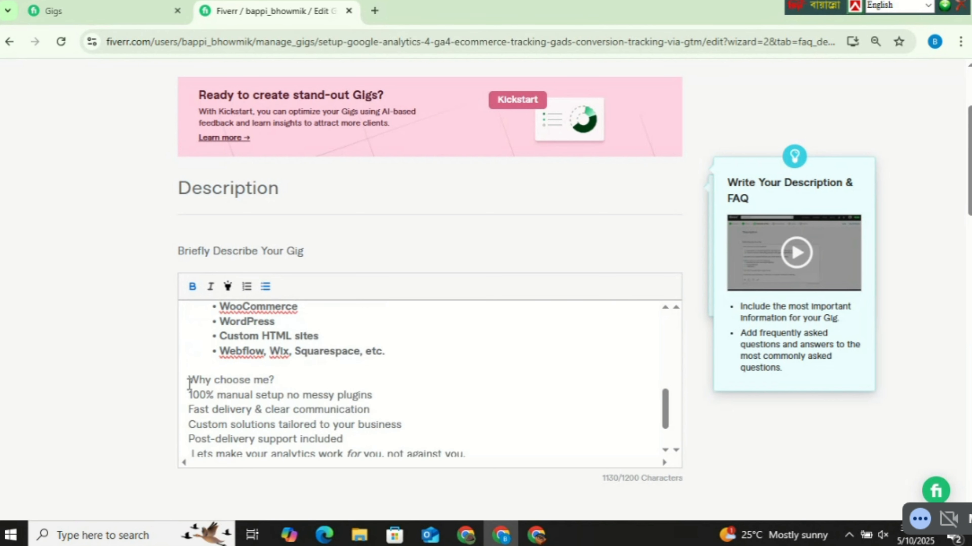
drag(189, 380, 285, 379)
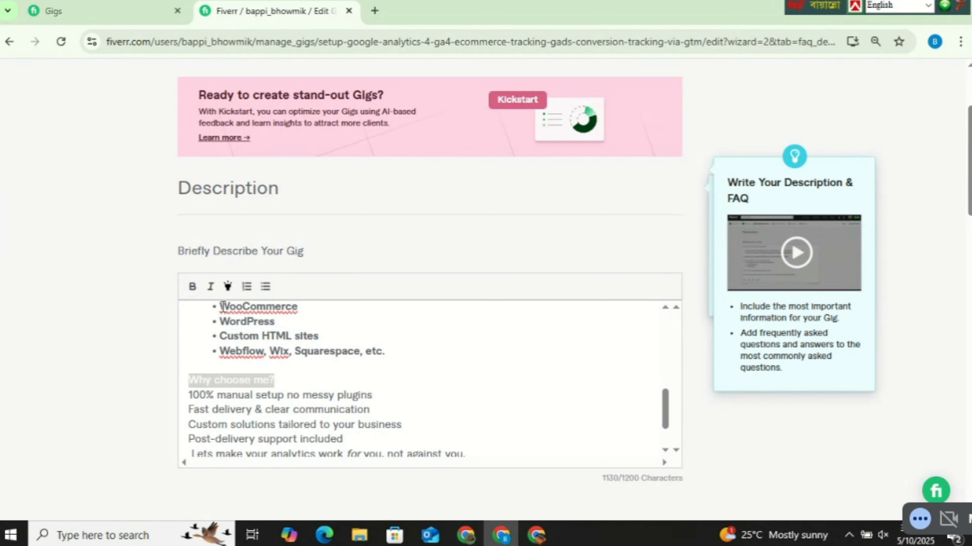
click(191, 288)
click(407, 376)
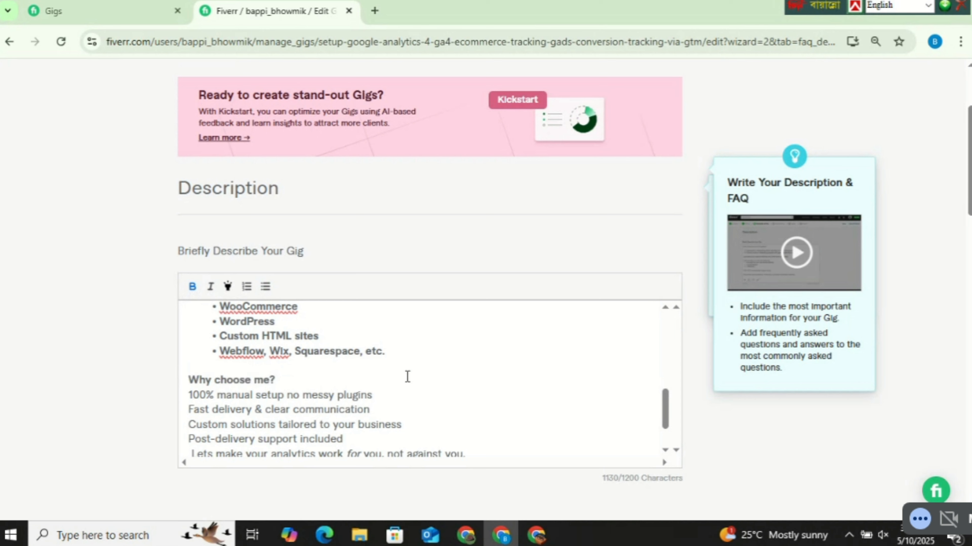
Insert a line break after "Post-delivery support included" in the gig description, separating it from the closing lines.
scroll(407, 377, down, 2)
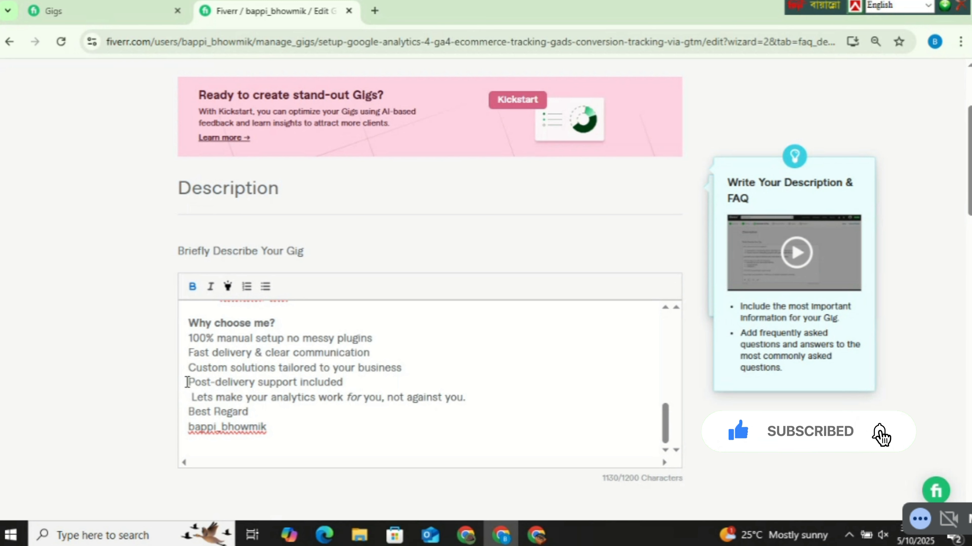
click(343, 383)
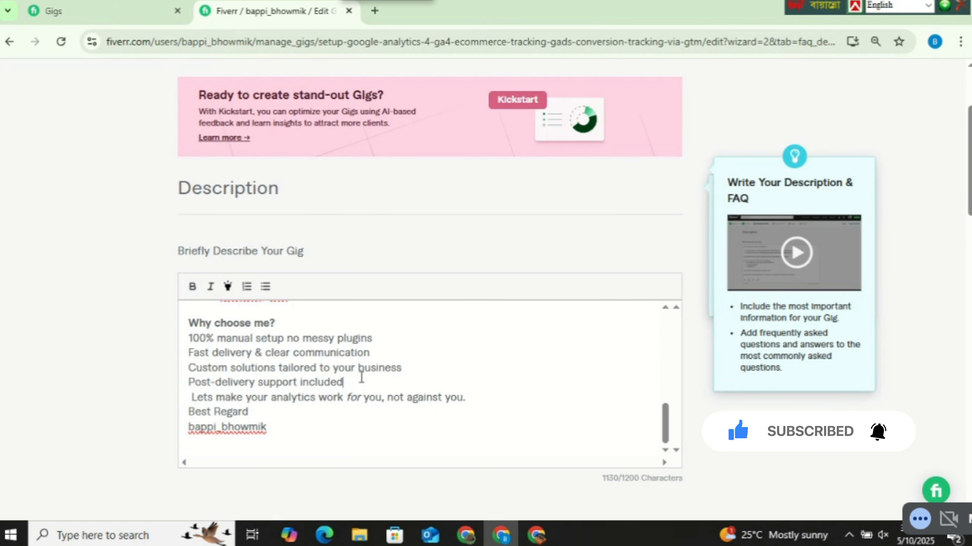
key(Return)
Add the FAQ "What do you need from me to get started?" with an answer listing the Google Analytics, Tag Manager, CMS and Google Ads access required.
scroll(633, 414, down, 7)
scroll(636, 421, down, 10)
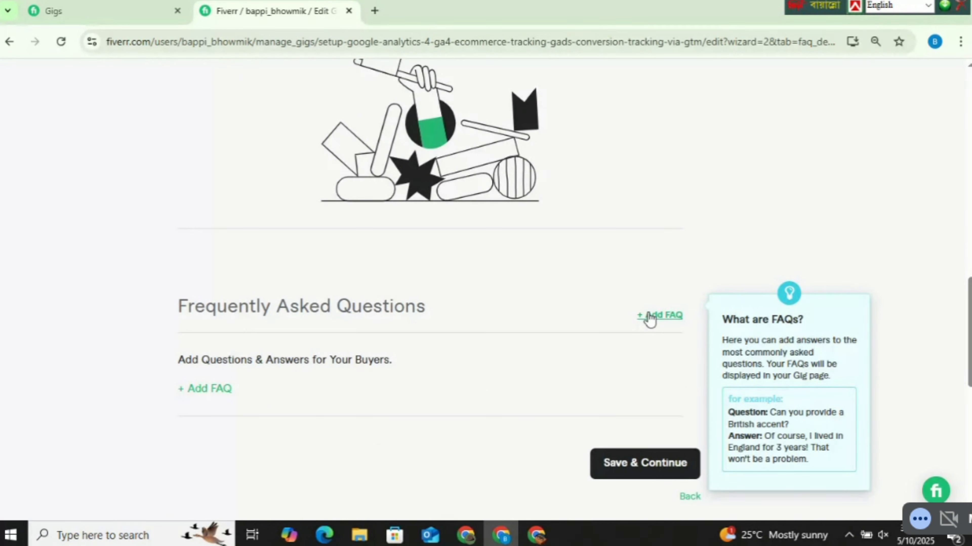
click(680, 312)
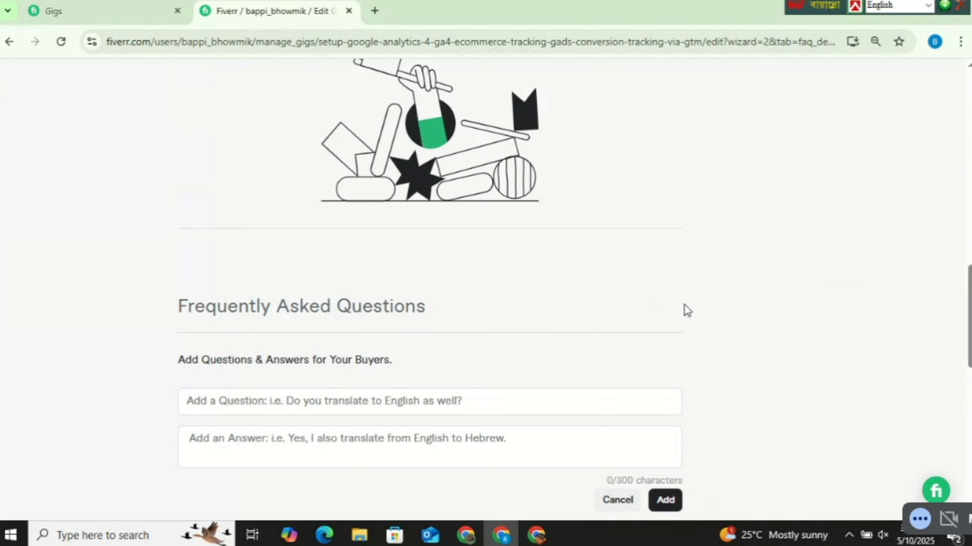
scroll(657, 312, down, 4)
click(409, 255)
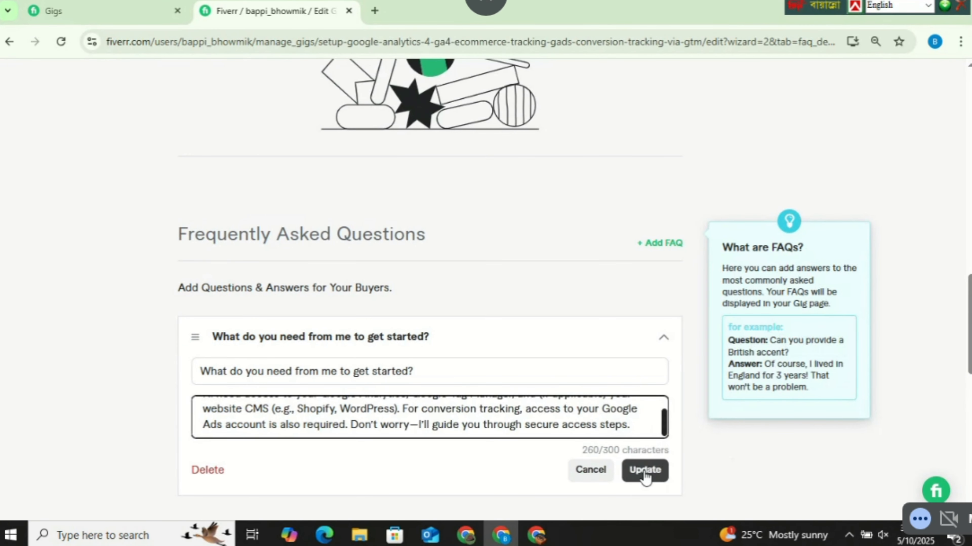
click(645, 474)
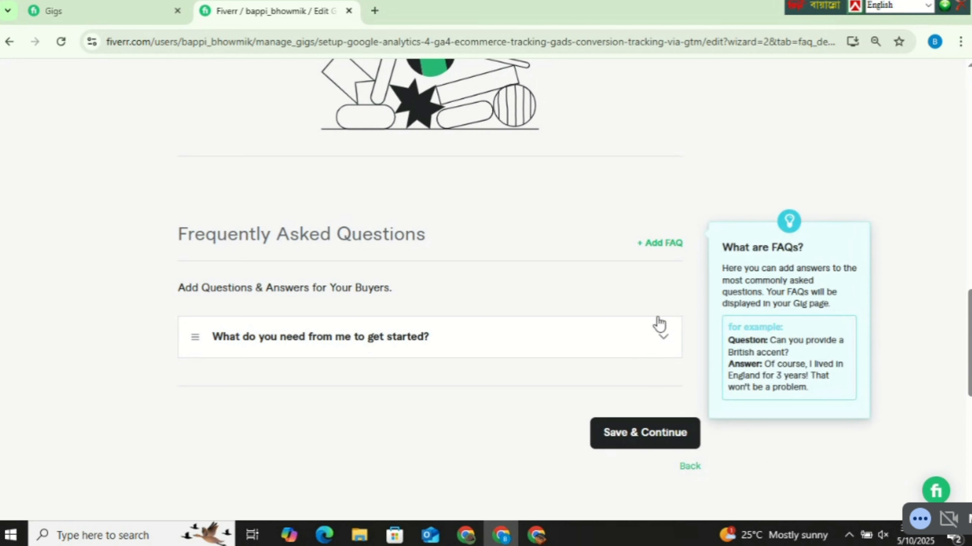
Add more FAQs covering Universal Analytics to GA4 migration, Shopify or WooCommerce eCommerce tracking, real-time results, broken setup fixes and custom tracking.
click(661, 244)
click(418, 323)
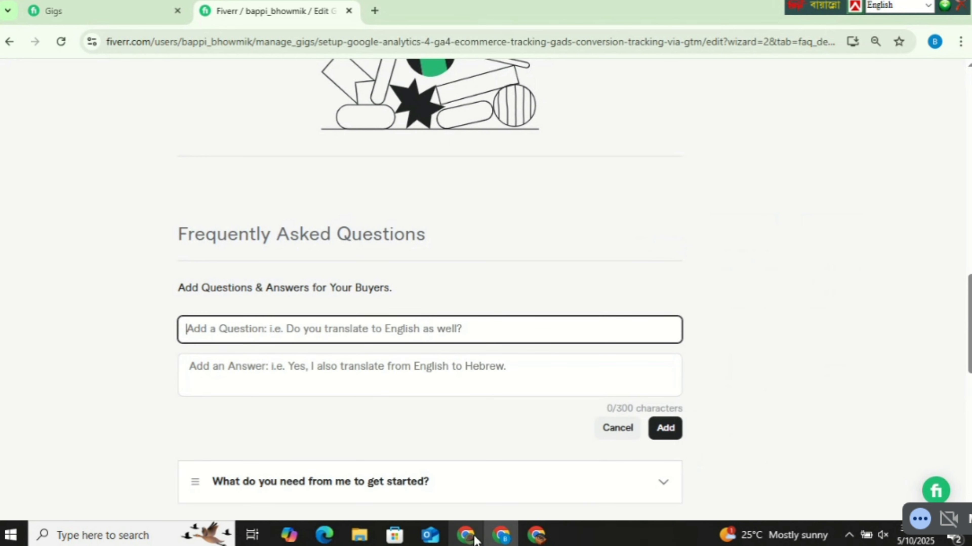
scroll(476, 423, down, 5)
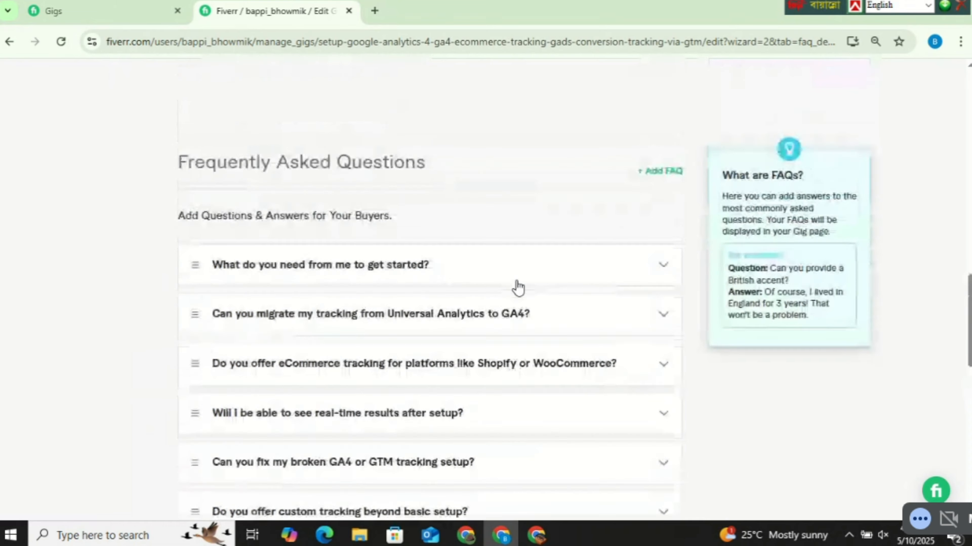
Save the gig description and FAQs and continue to the buyer requirements.
scroll(516, 287, up, 3)
scroll(517, 286, down, 6)
click(651, 372)
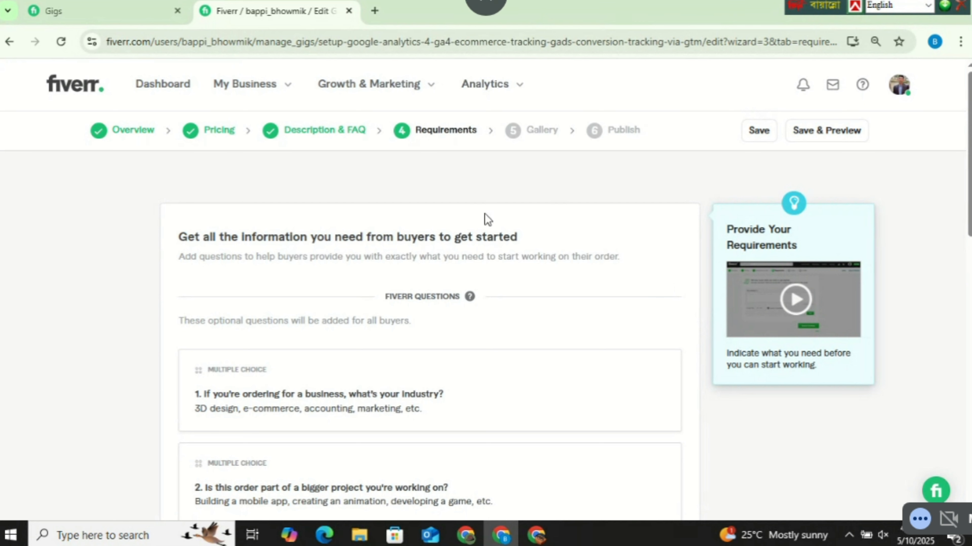
Review the free-text requirement for Google Ads, Tag Manager and Analytics 4 access, and save the requirements to continue to the gallery.
scroll(757, 366, down, 9)
scroll(803, 335, up, 3)
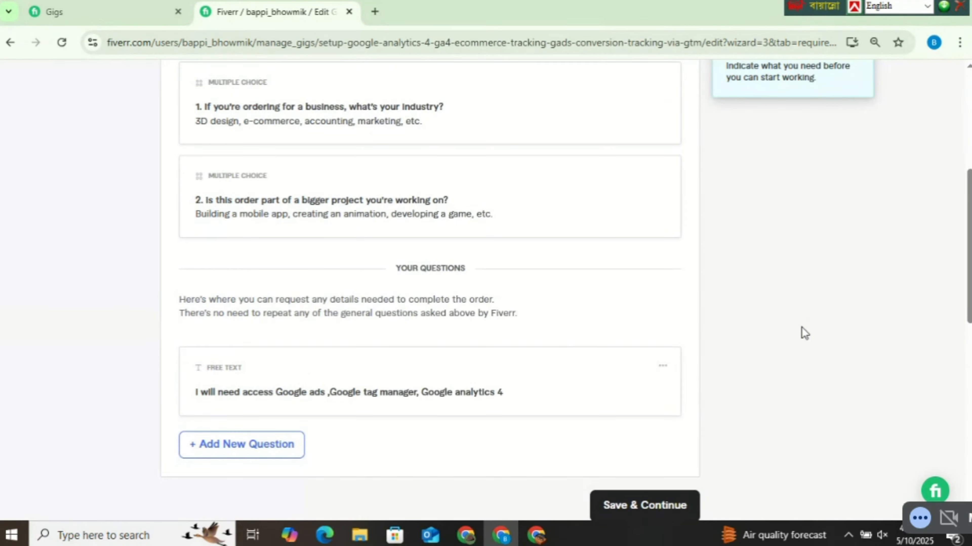
scroll(803, 333, down, 3)
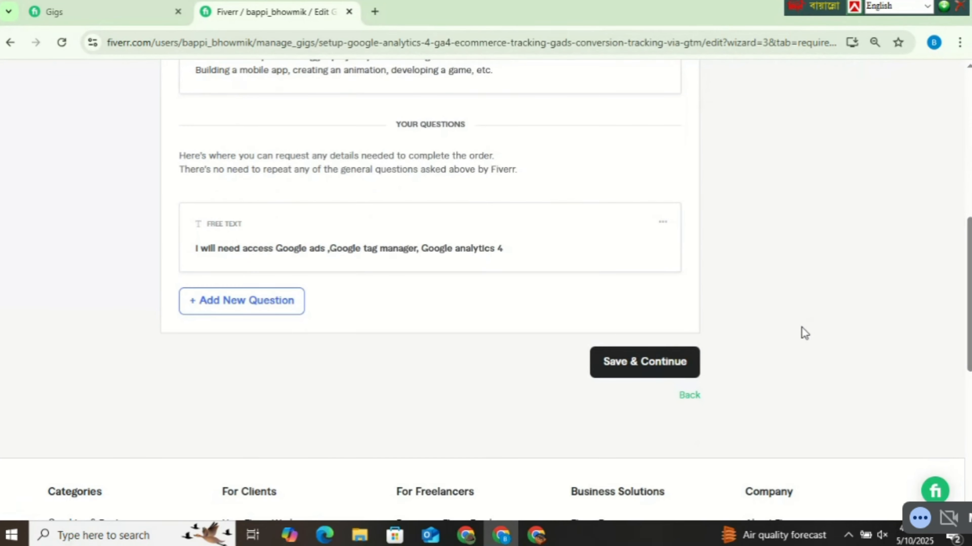
click(672, 363)
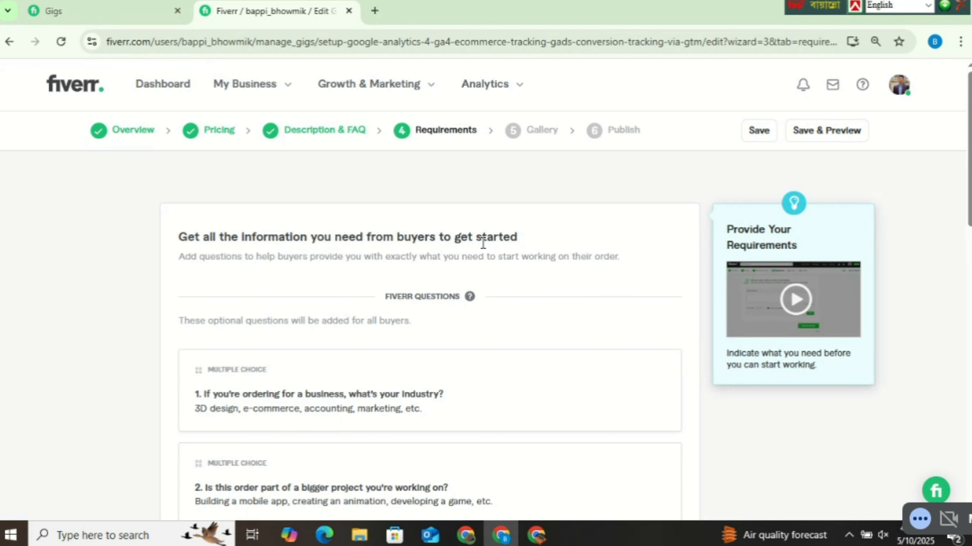
scroll(483, 243, down, 10)
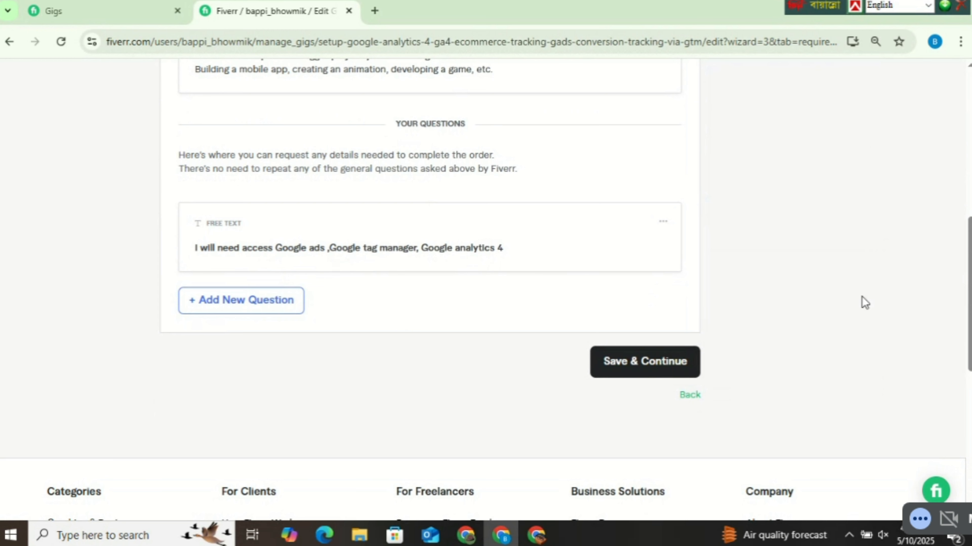
click(648, 362)
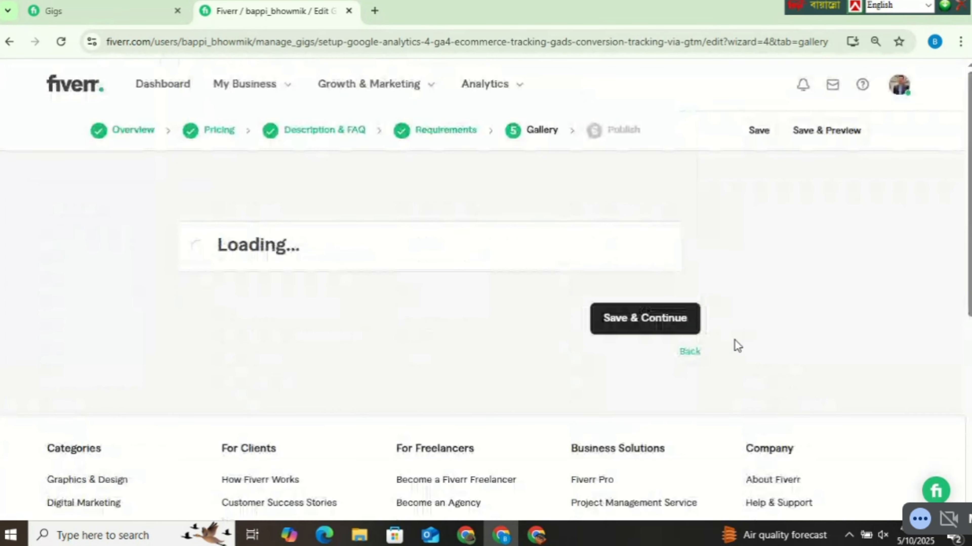
Upload the "I will setup Google Analytics 4,GA4 eCom..." PNG from the Downloads folder as the first gig image.
mouse_move(590, 365)
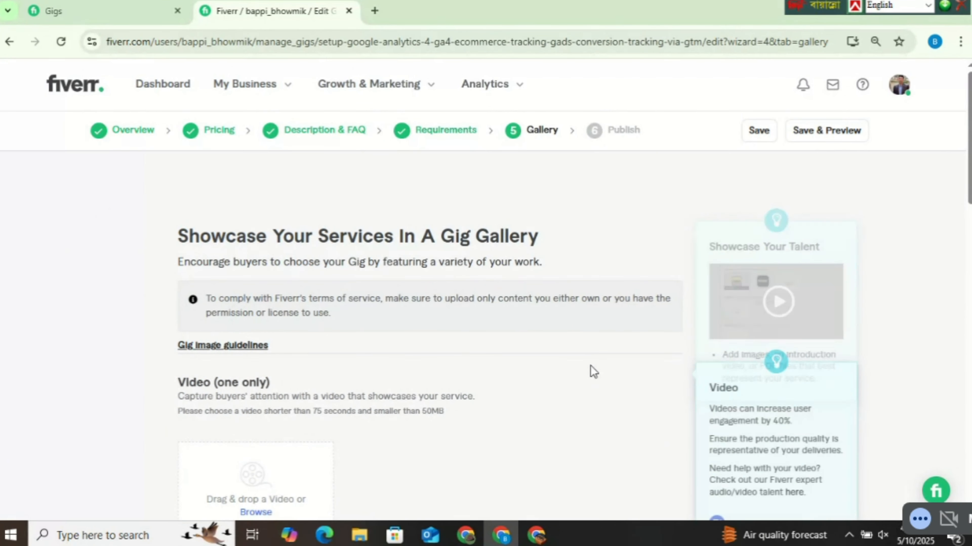
scroll(592, 371, down, 1)
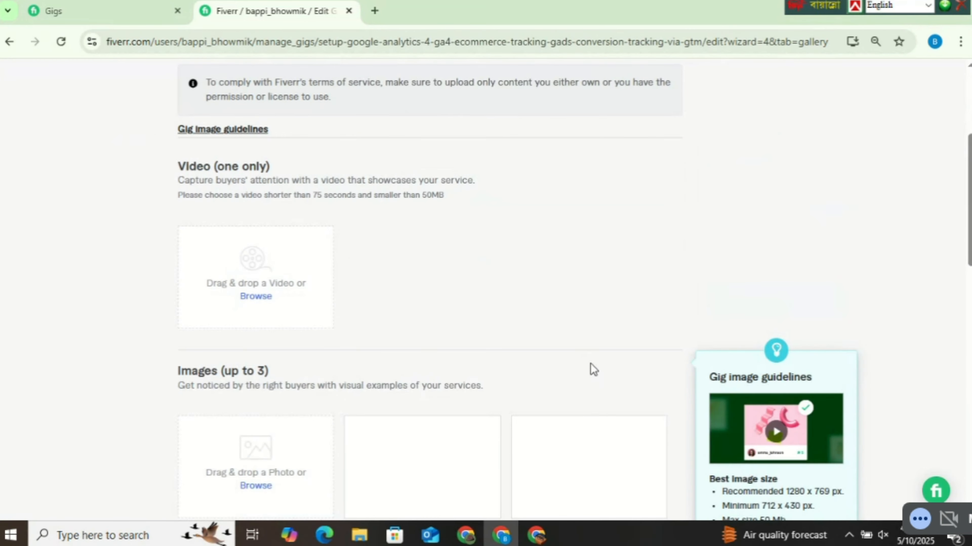
scroll(592, 370, down, 1)
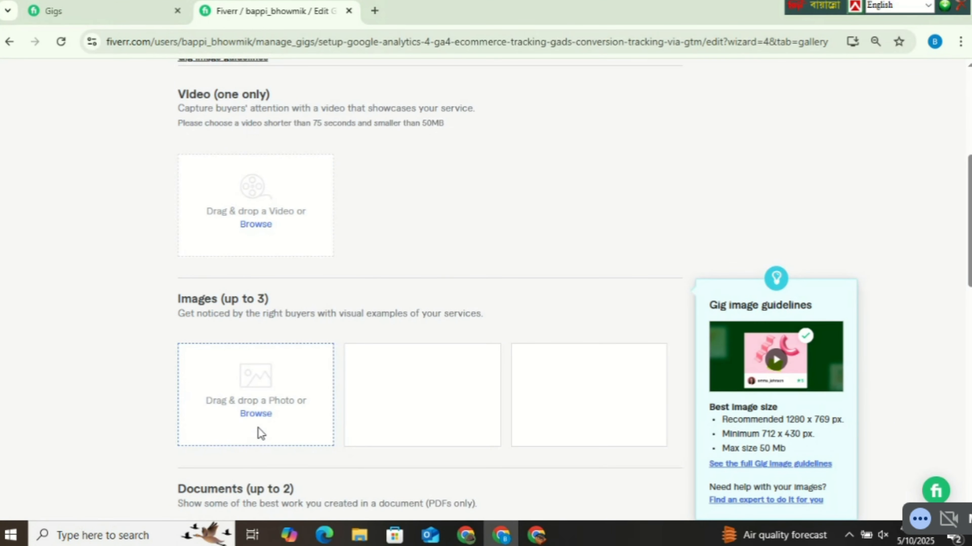
click(253, 413)
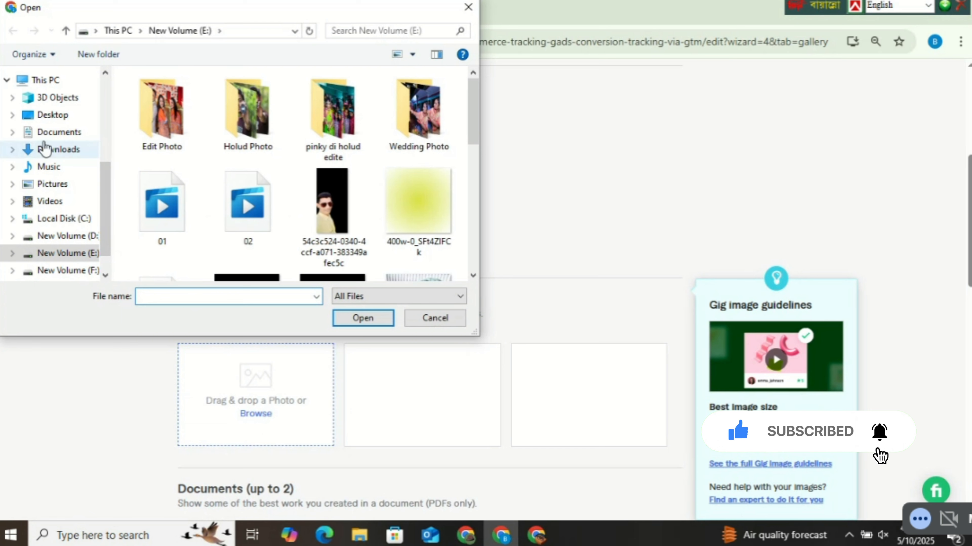
click(50, 152)
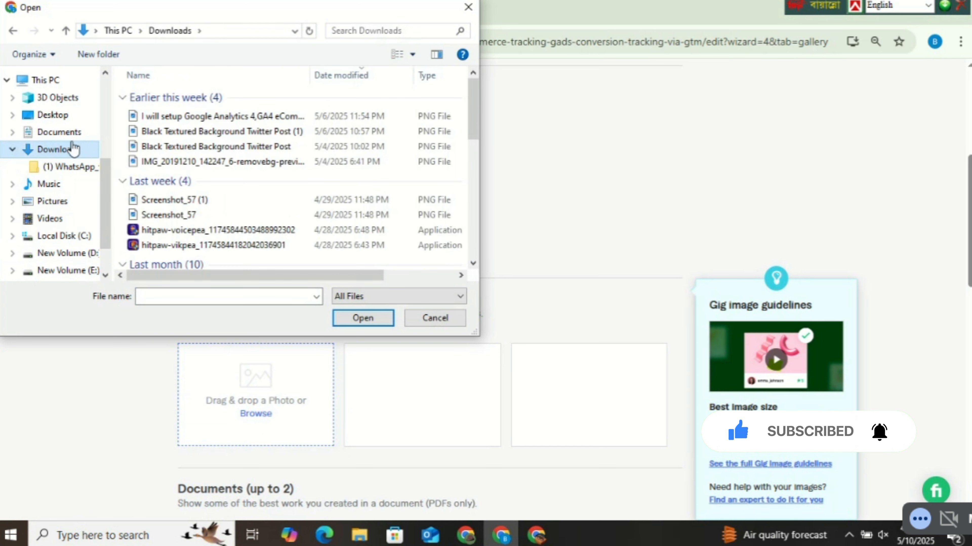
click(175, 116)
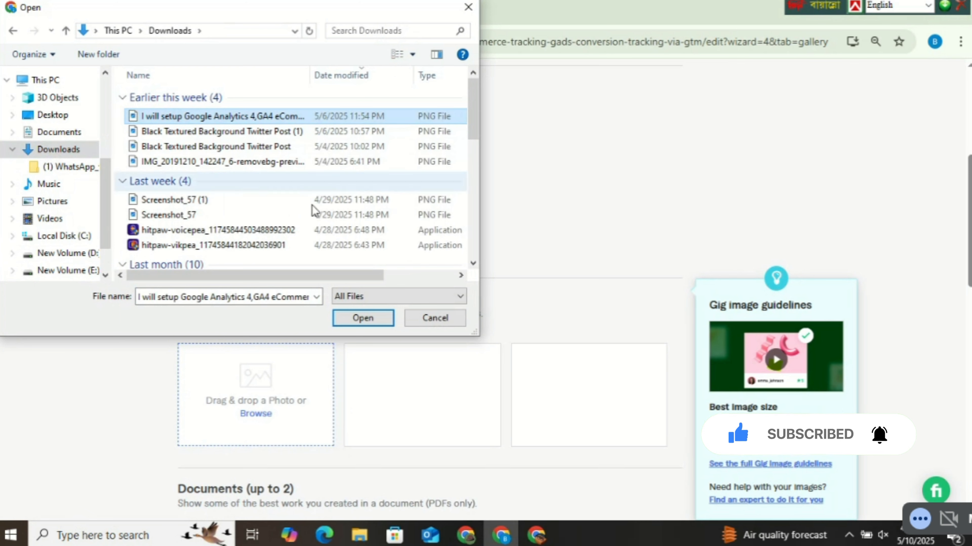
click(364, 318)
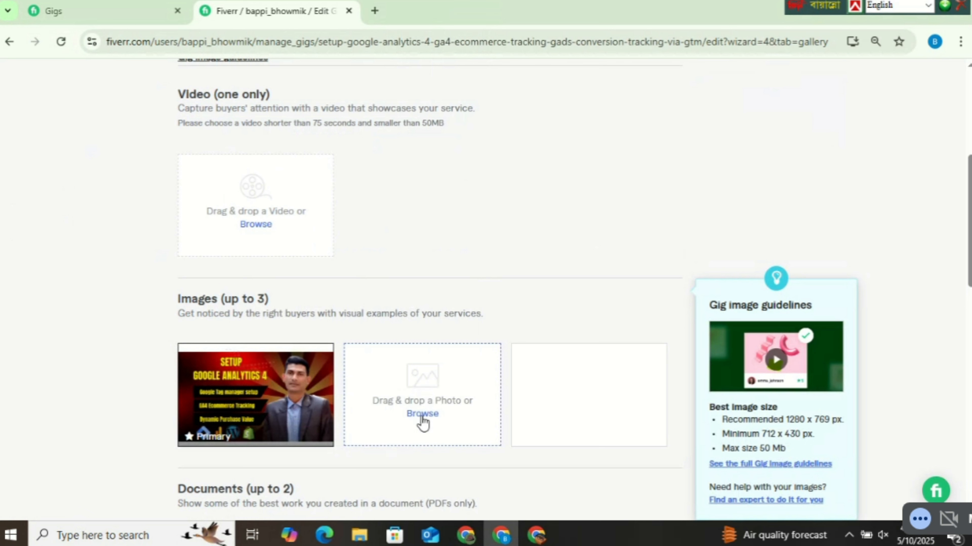
click(481, 400)
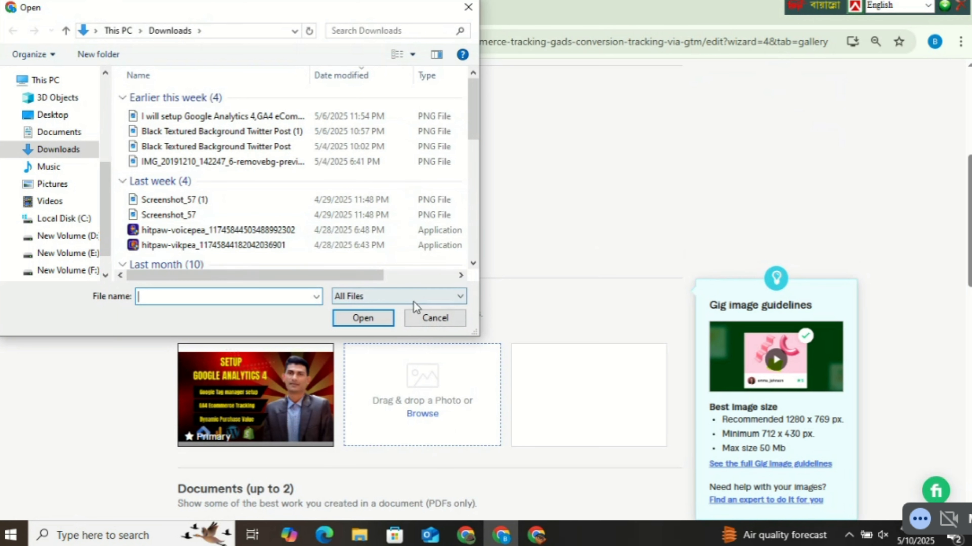
click(430, 318)
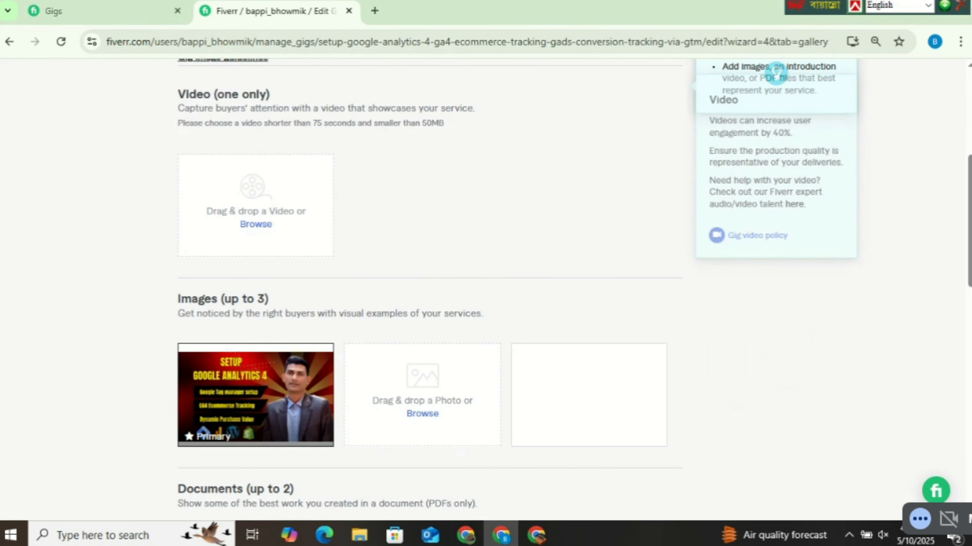
drag(821, 3, 612, 3)
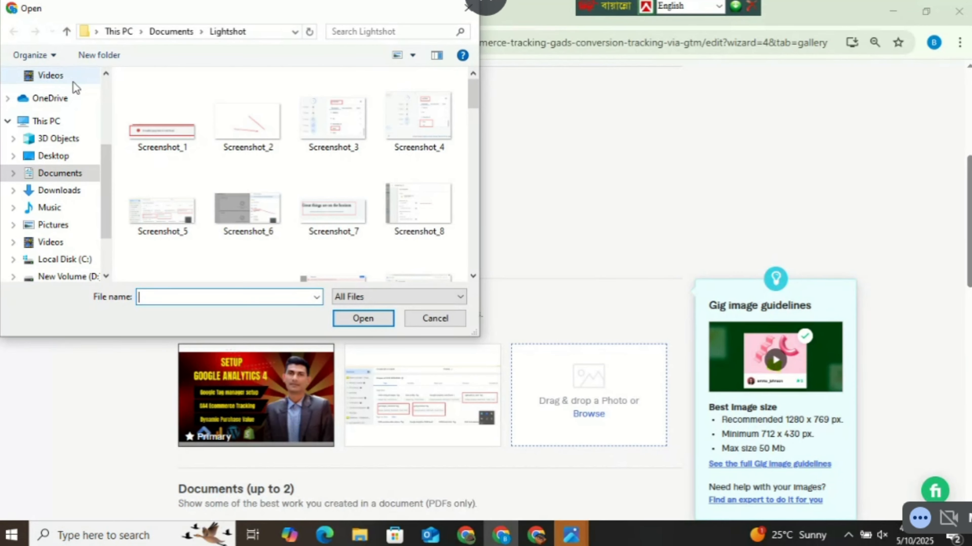
Upload Screenshot_3 from the Lightshot folder as the third gig image.
scroll(73, 87, up, 2)
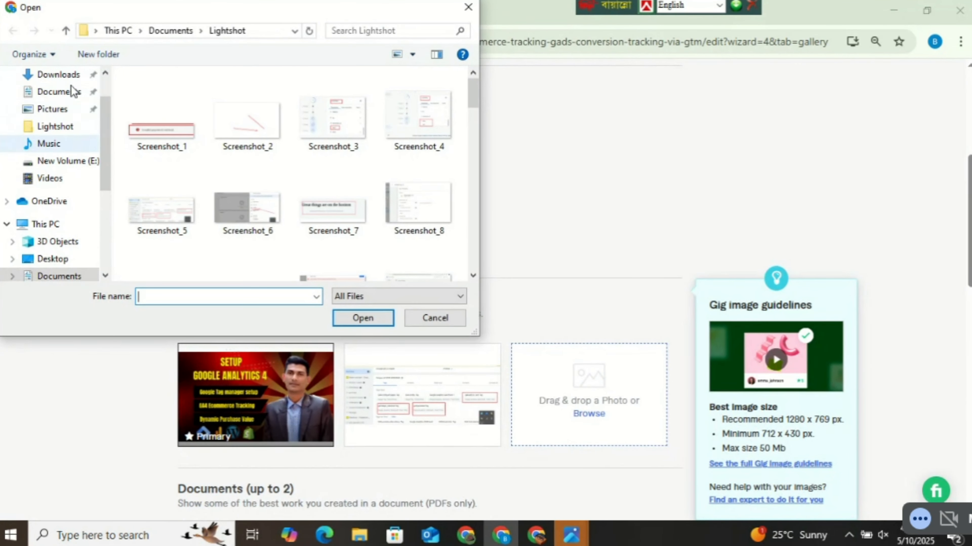
click(71, 129)
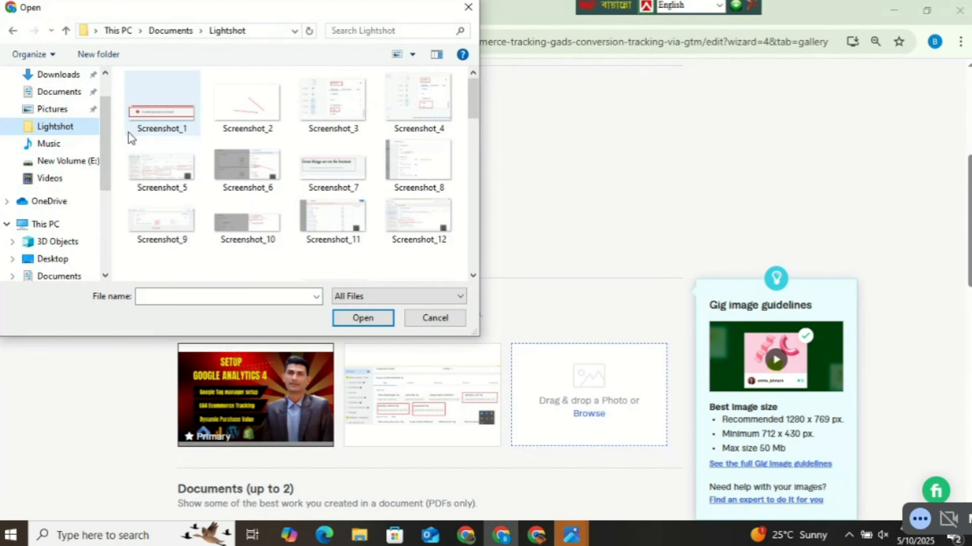
click(312, 115)
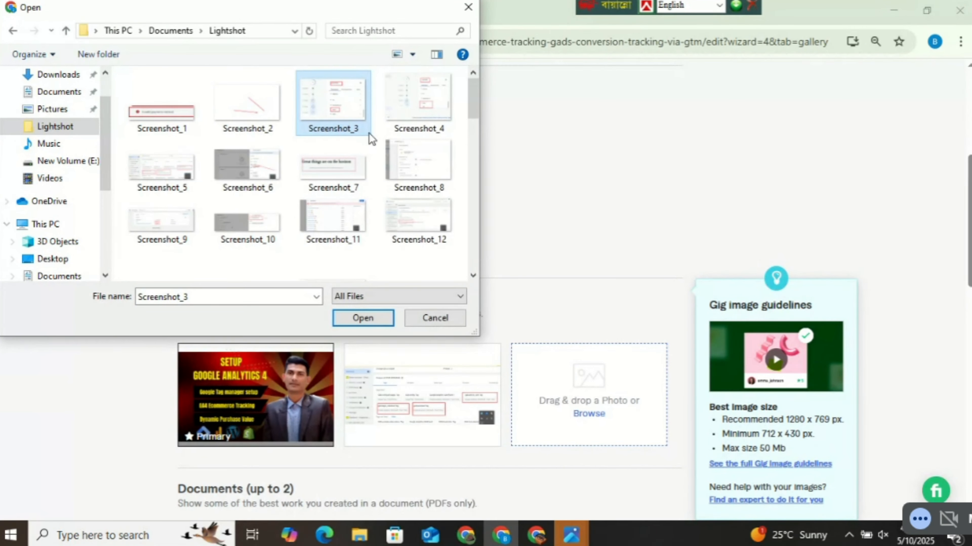
click(355, 320)
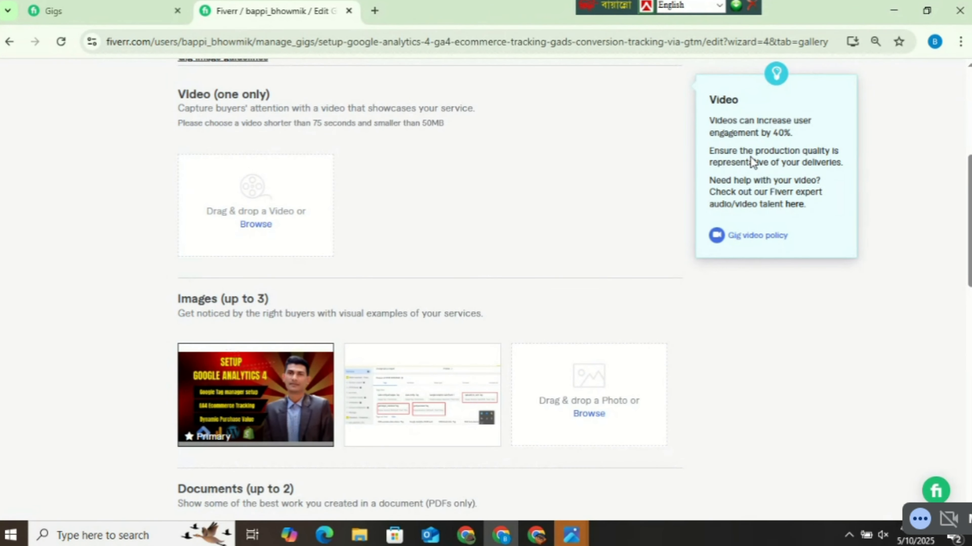
click(589, 414)
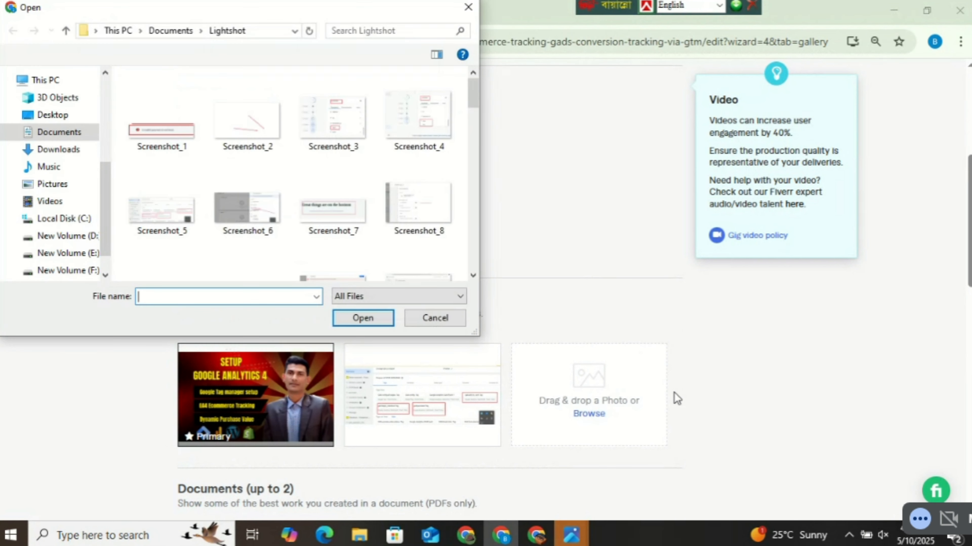
double_click(326, 239)
Save the gallery without adding any PDF documents and continue to the publishing stage.
scroll(599, 325, down, 5)
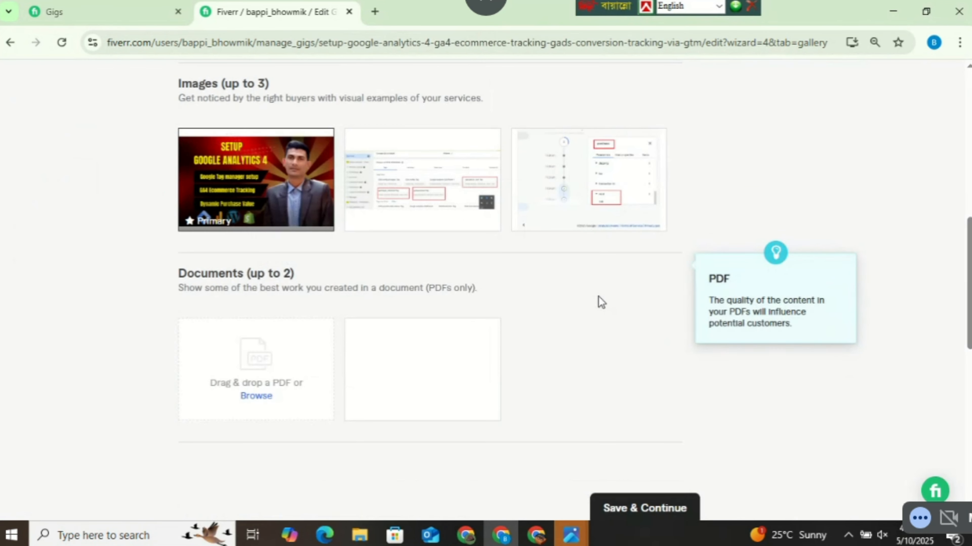
scroll(600, 301, down, 2)
scroll(599, 299, down, 3)
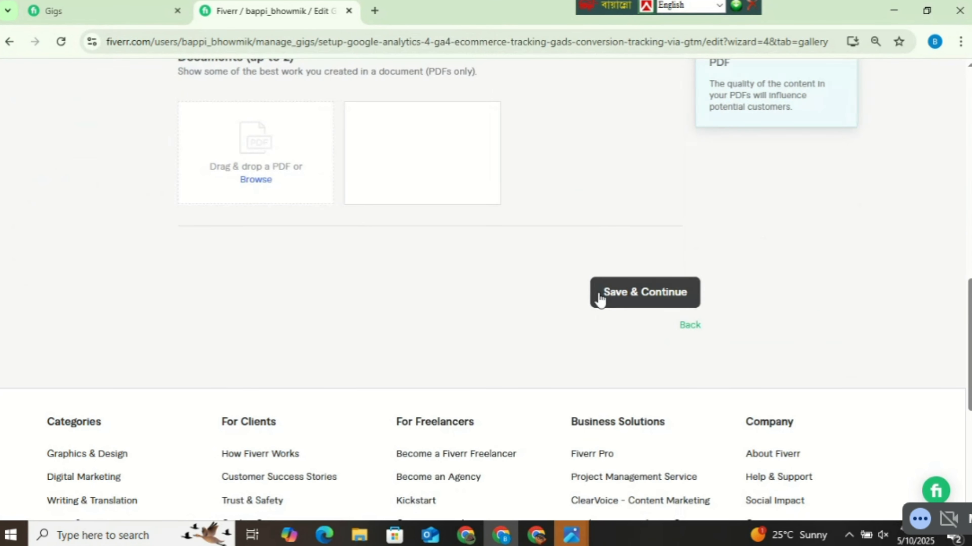
click(643, 293)
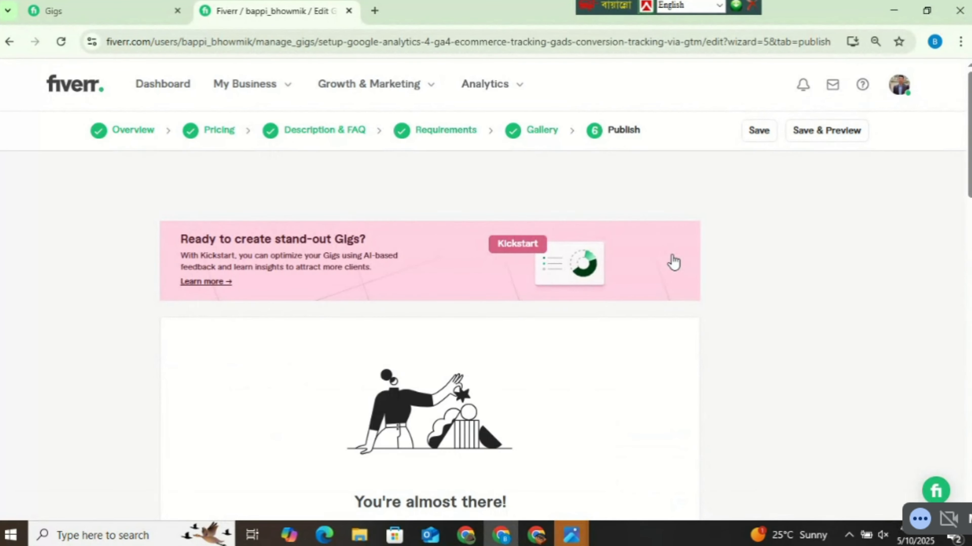
Answer No to "Are you a U.S. person?" in the Form W-9 check.
scroll(673, 262, down, 5)
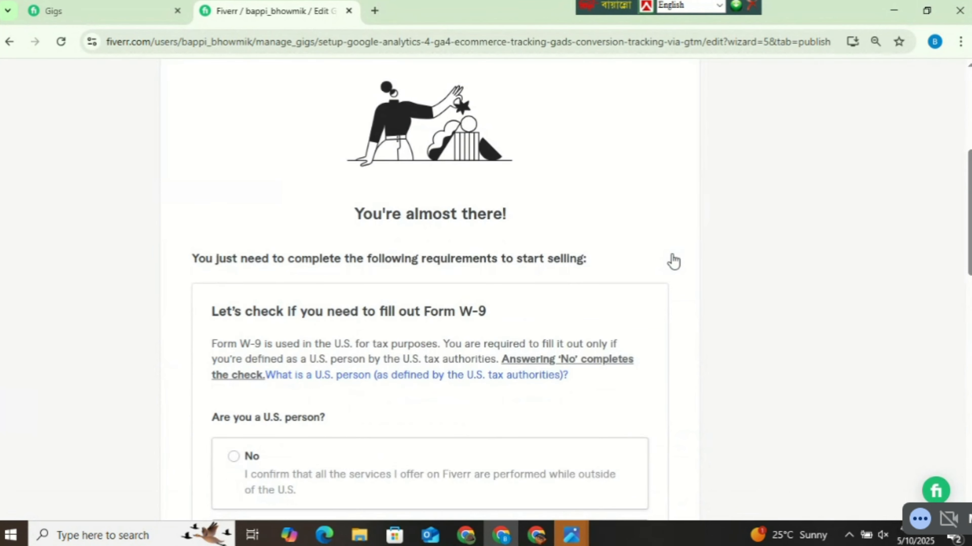
scroll(674, 260, down, 3)
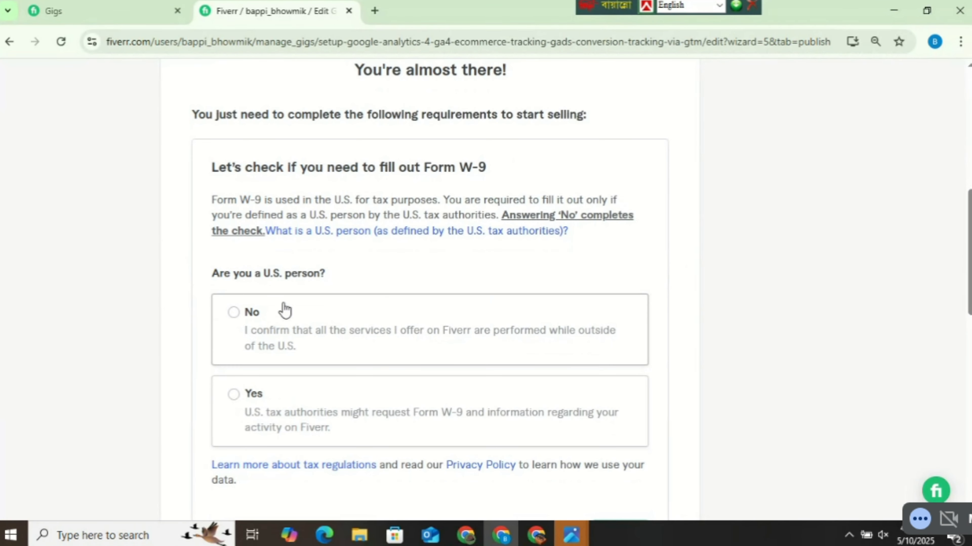
click(233, 317)
scroll(558, 283, down, 5)
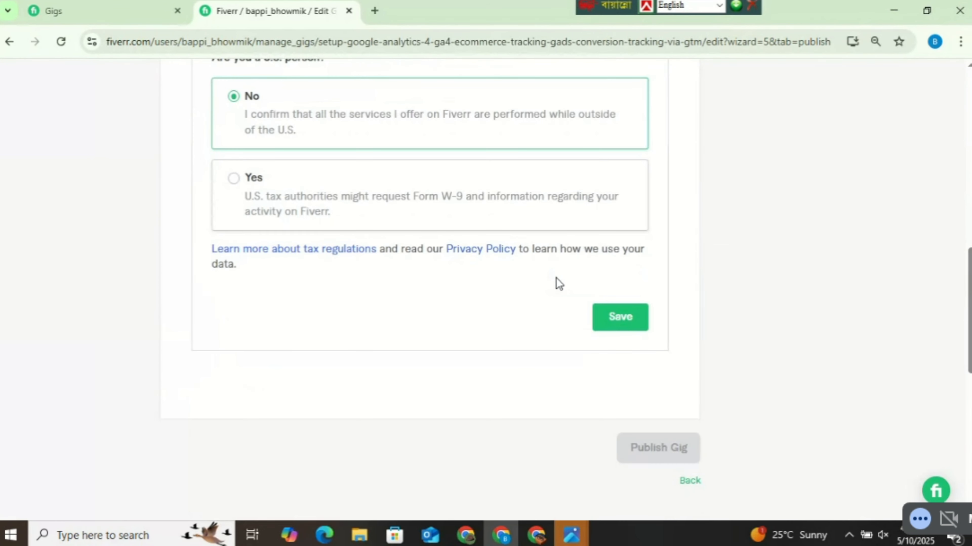
Save the Form W-9 declaration, dismiss its confirmation and publish the gig.
click(614, 323)
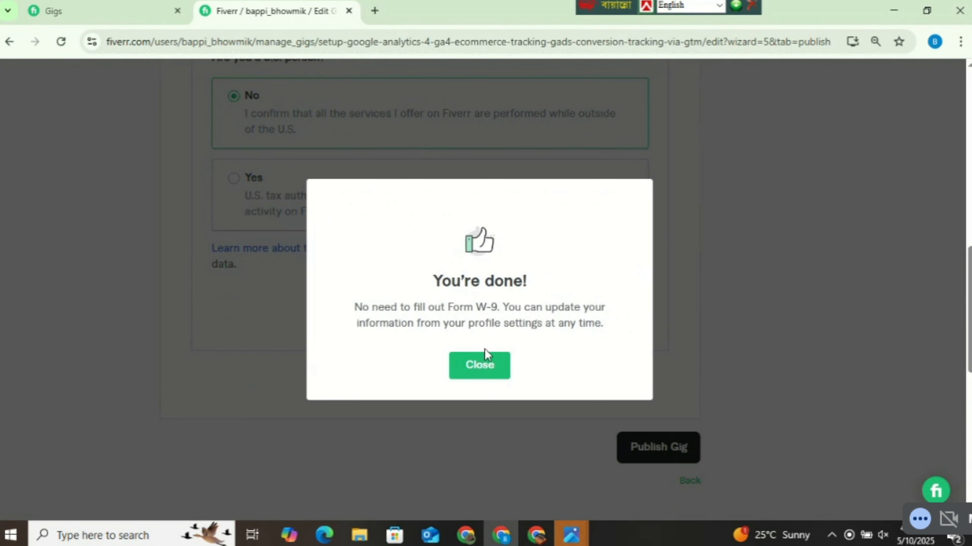
click(481, 366)
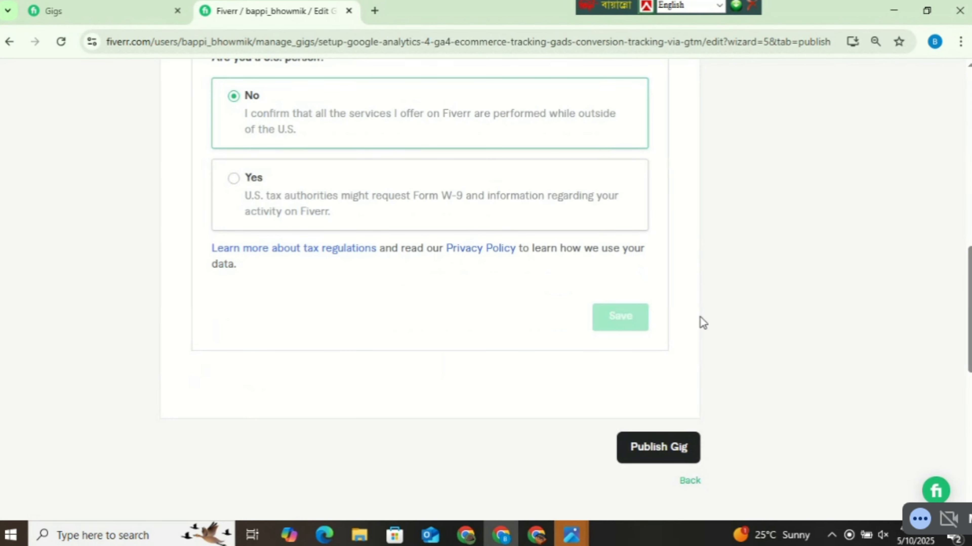
click(659, 449)
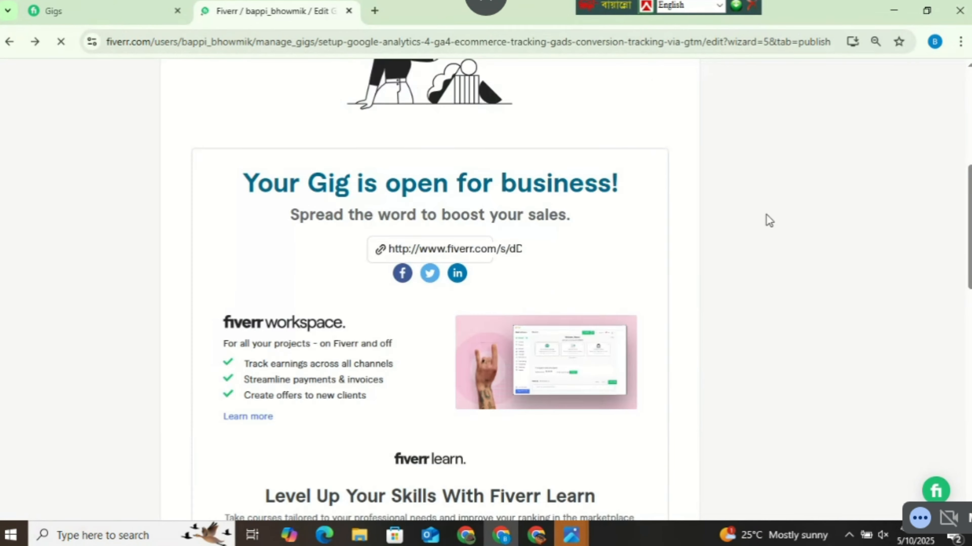
scroll(765, 215, down, 4)
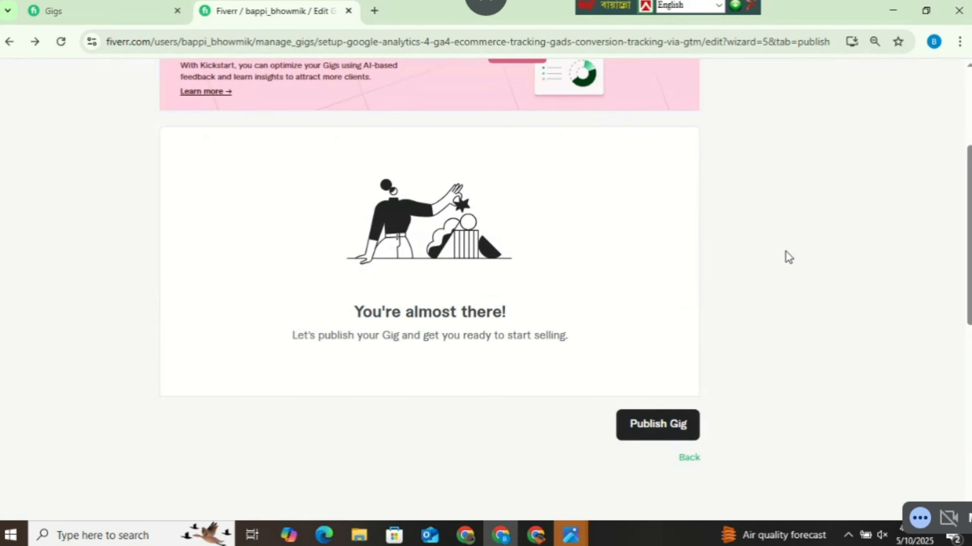
click(647, 422)
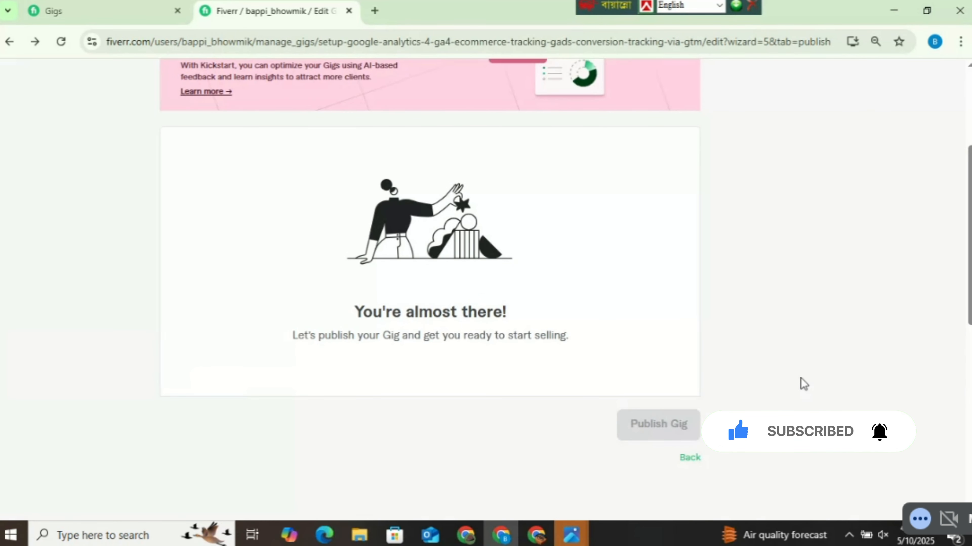
Review the published gig's confirmation page and finish the gig creation wizard without sharing the gig or opening any courses.
scroll(822, 362, up, 2)
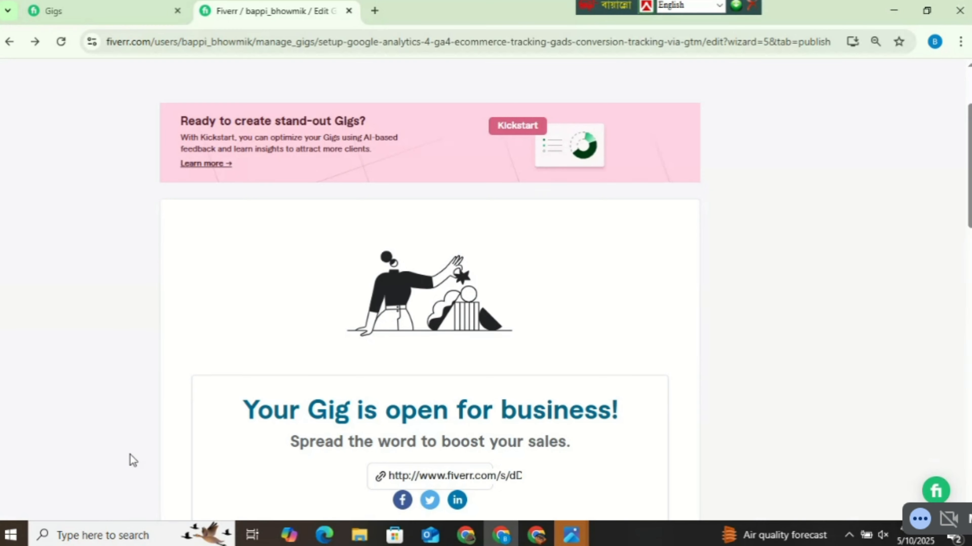
scroll(133, 460, down, 8)
scroll(133, 459, down, 8)
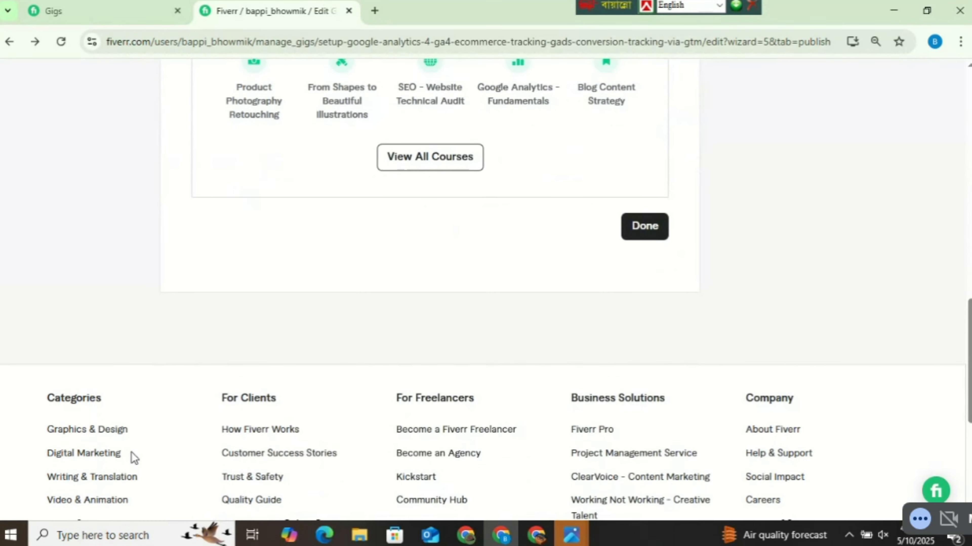
scroll(132, 452, up, 2)
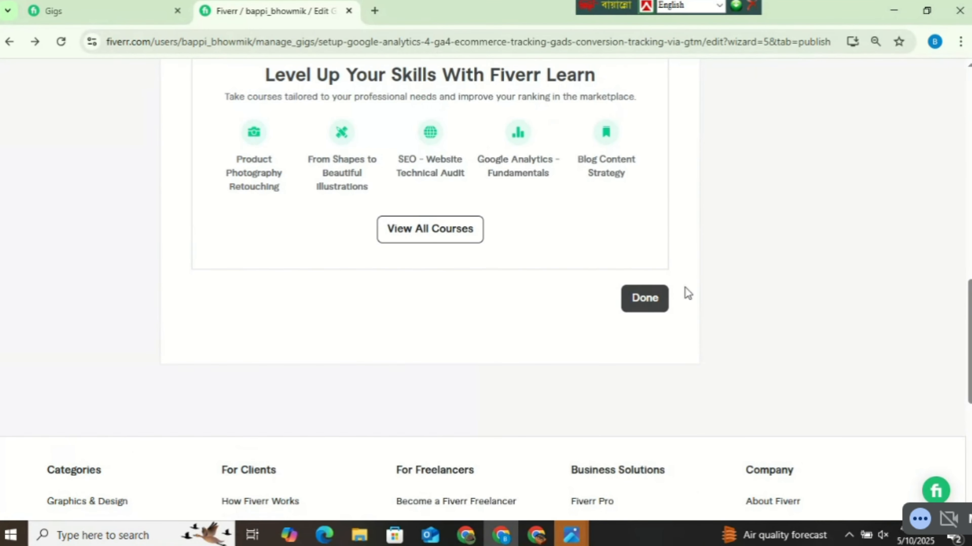
click(638, 302)
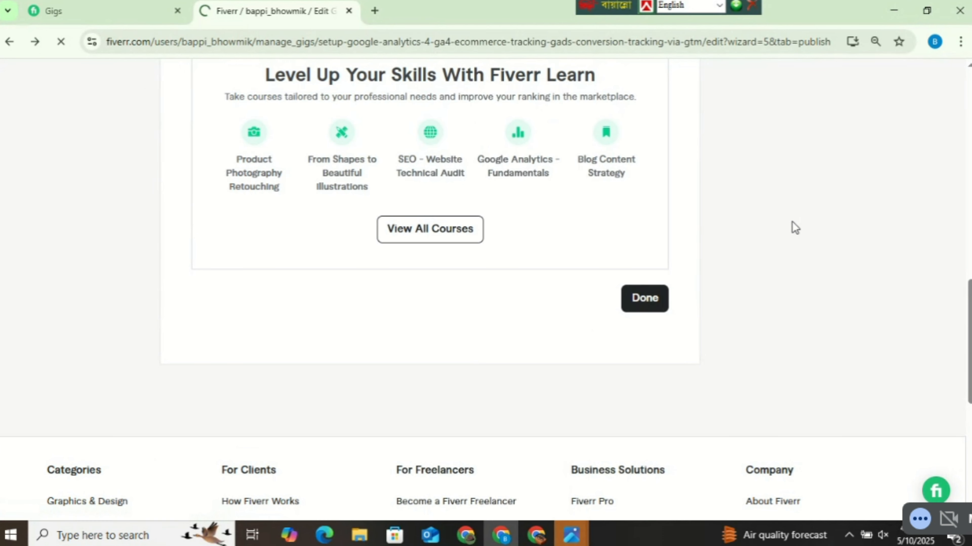